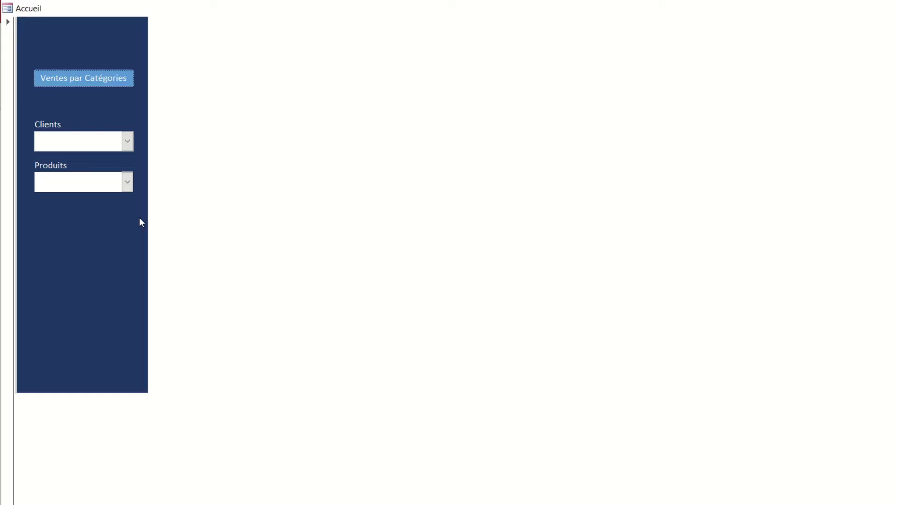
Open the first client's record from the Clients list on the Accueil form to view their purchases, and close it
left_click(127, 141)
left_click(119, 158)
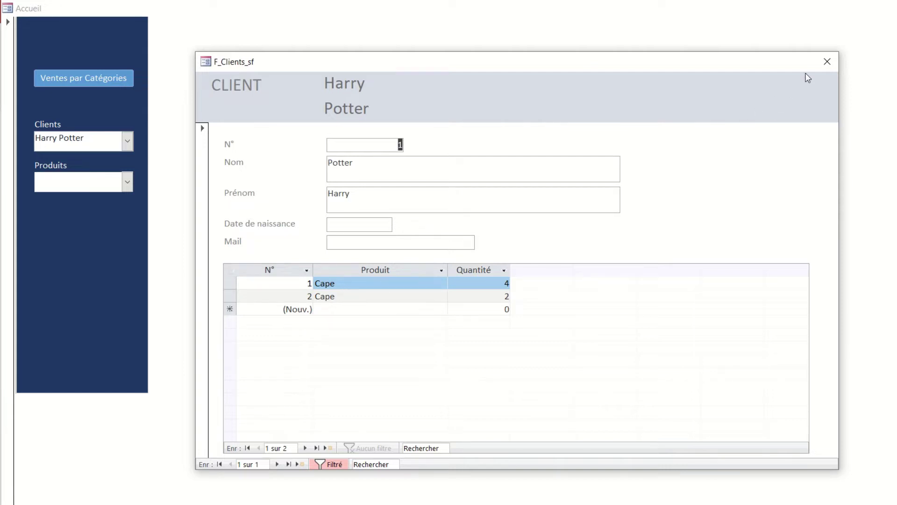
left_click(826, 61)
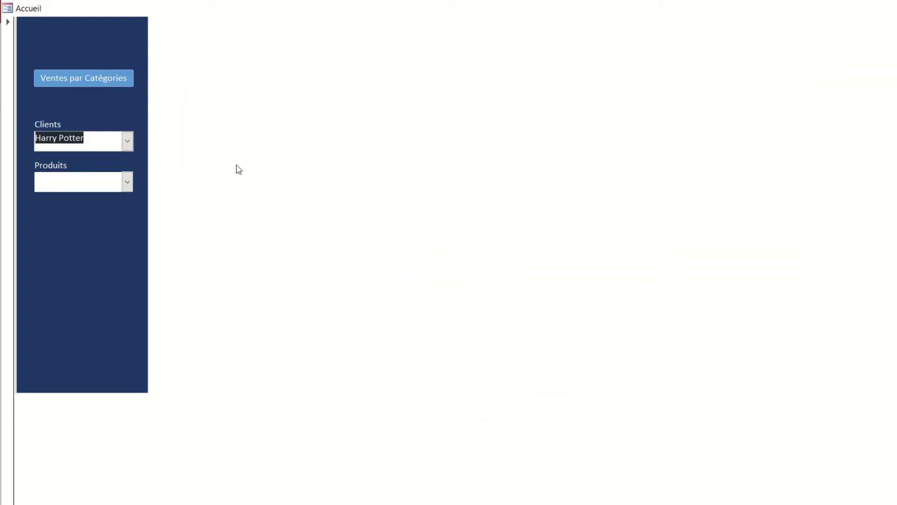
View the Baguette product record from the Produits list, close it, and open the sales by category
left_click(126, 186)
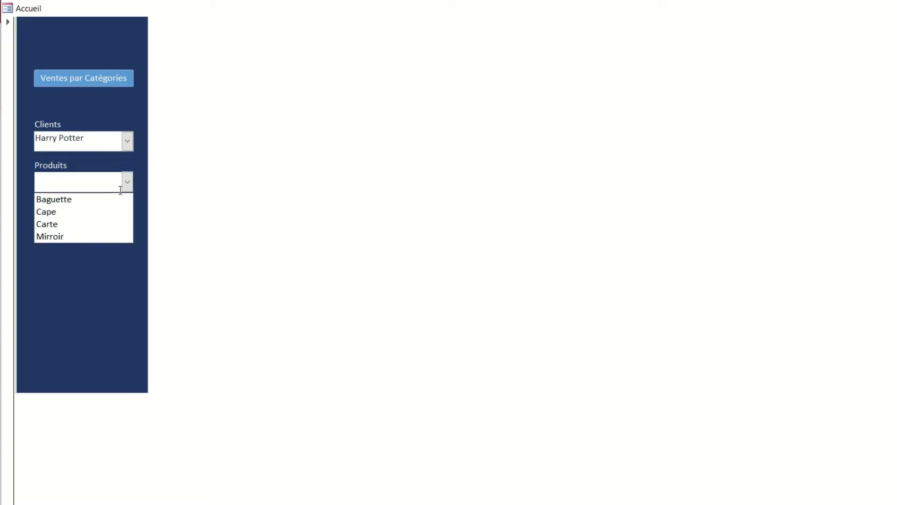
left_click(115, 201)
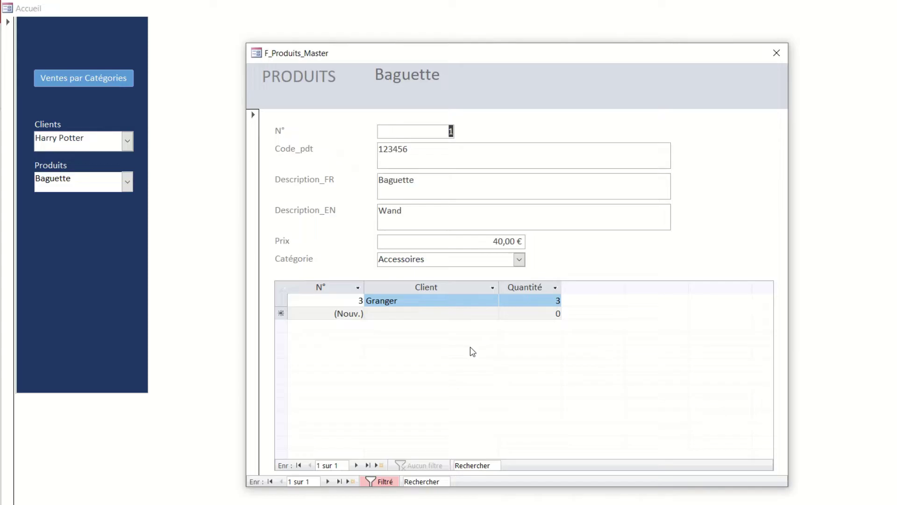
left_click(777, 53)
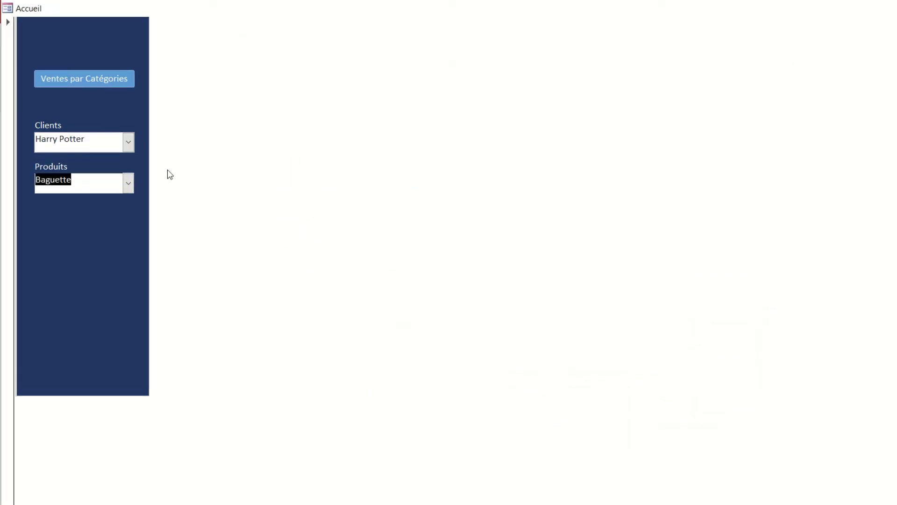
left_click(102, 82)
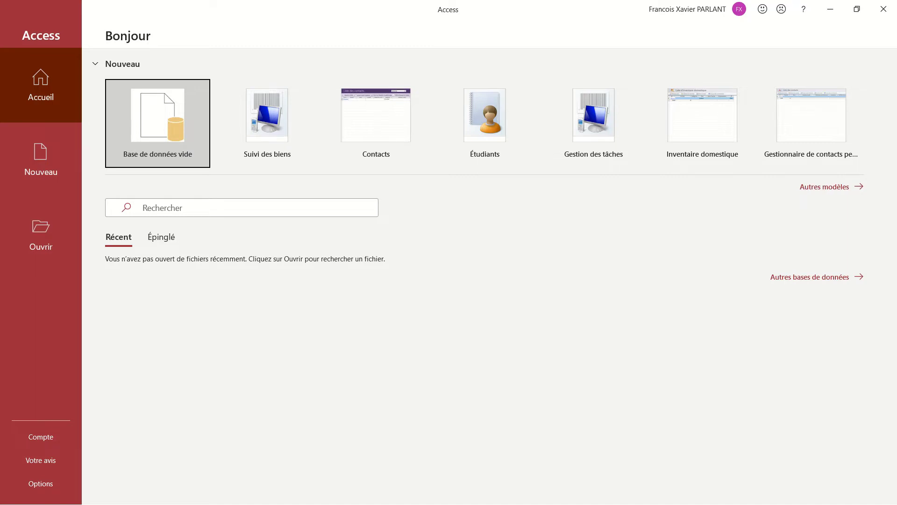
Create a blank database named Facturation
left_click(155, 139)
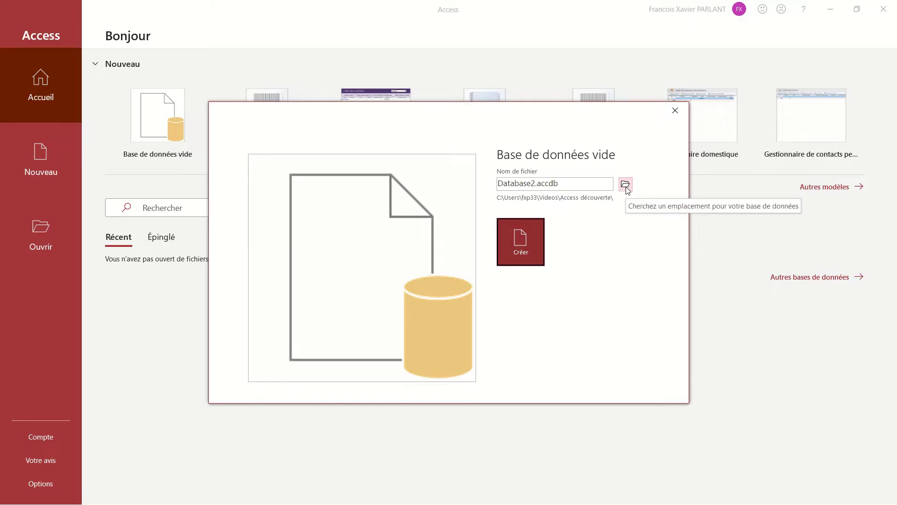
left_click(533, 184)
left_click(533, 184)
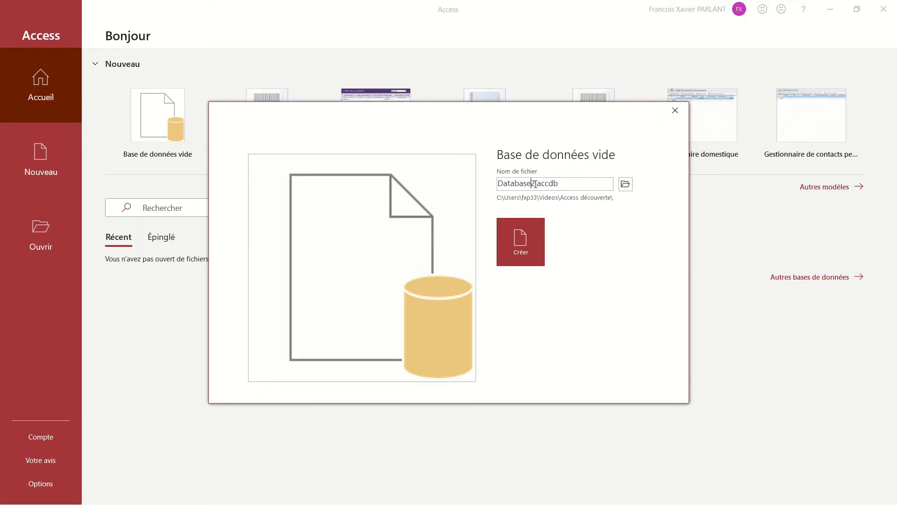
left_click_drag(535, 183, 406, 173)
type("Facturation")
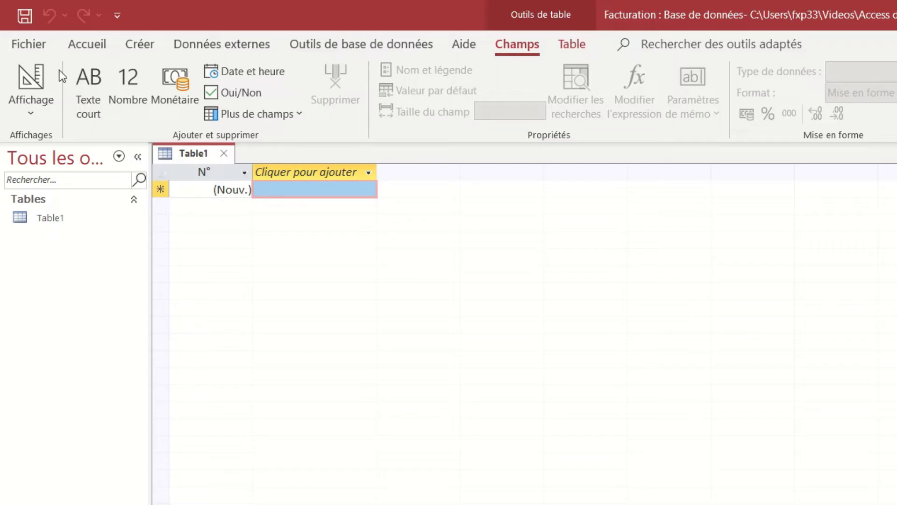
left_click(36, 105)
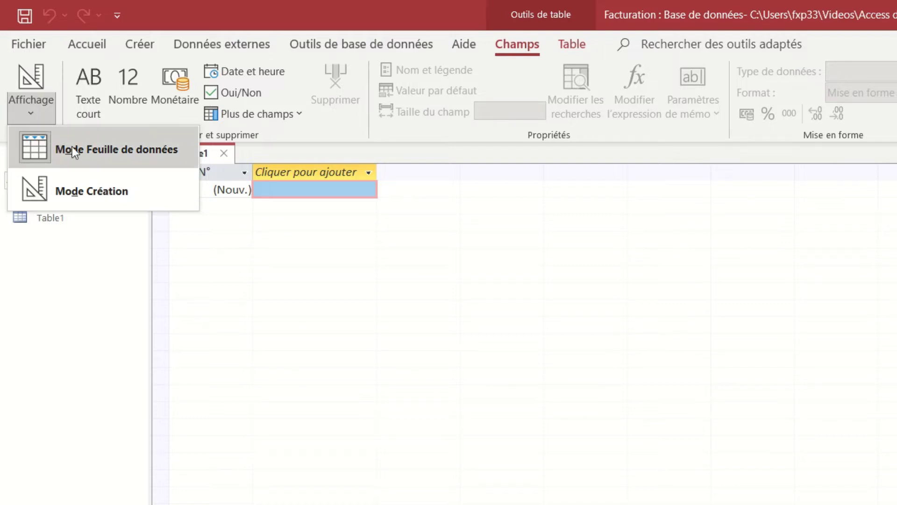
left_click(85, 196)
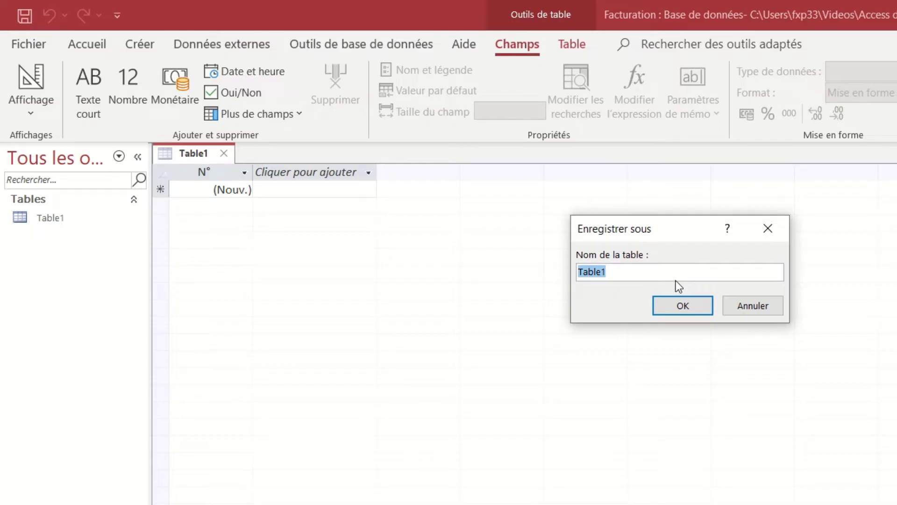
type("Clients")
key("Return")
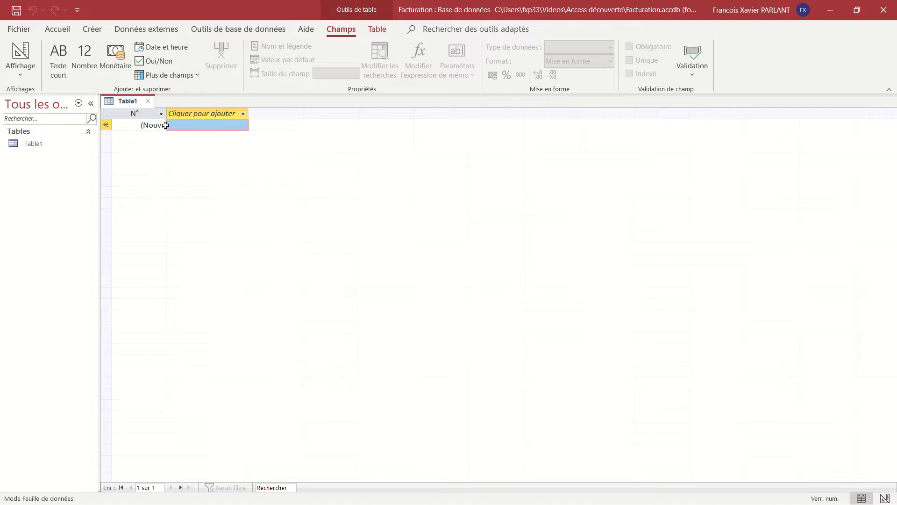
Switch the new table to Design view, saving it under the name Clients
left_click(25, 56)
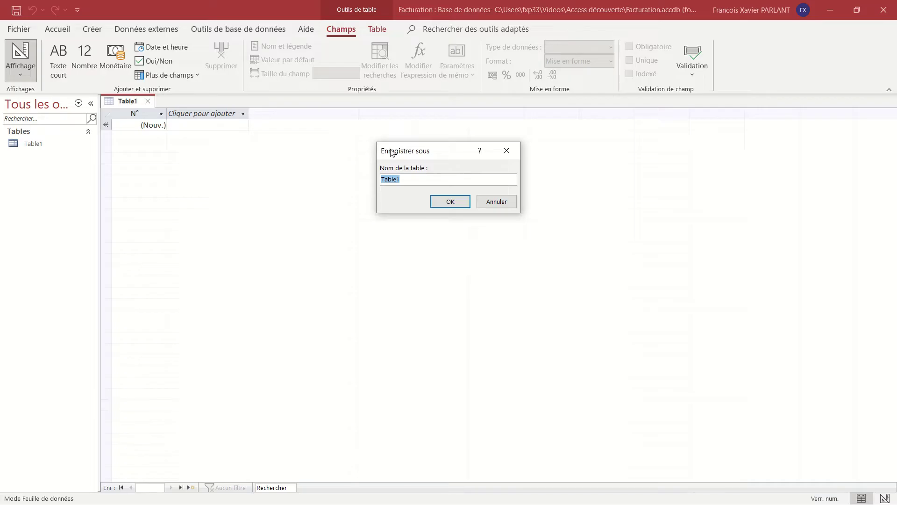
left_click_drag(391, 150, 226, 154)
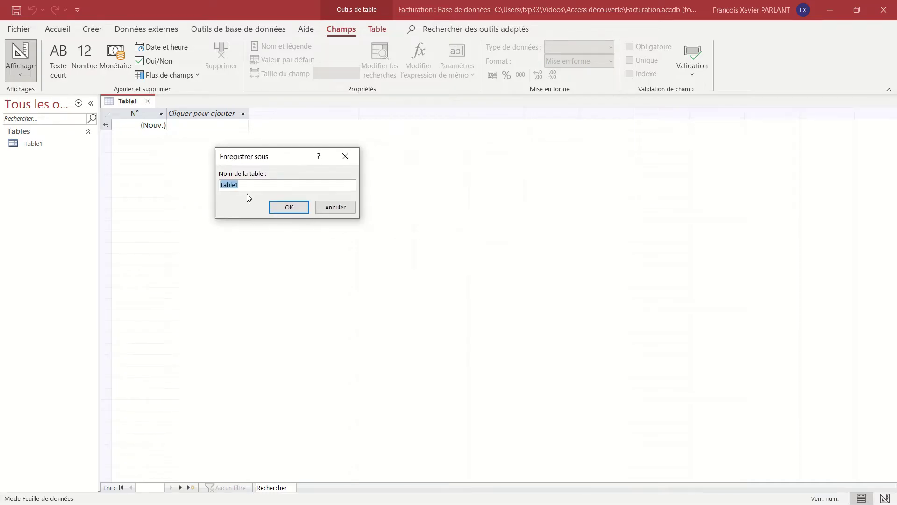
type("Clients")
key("Return")
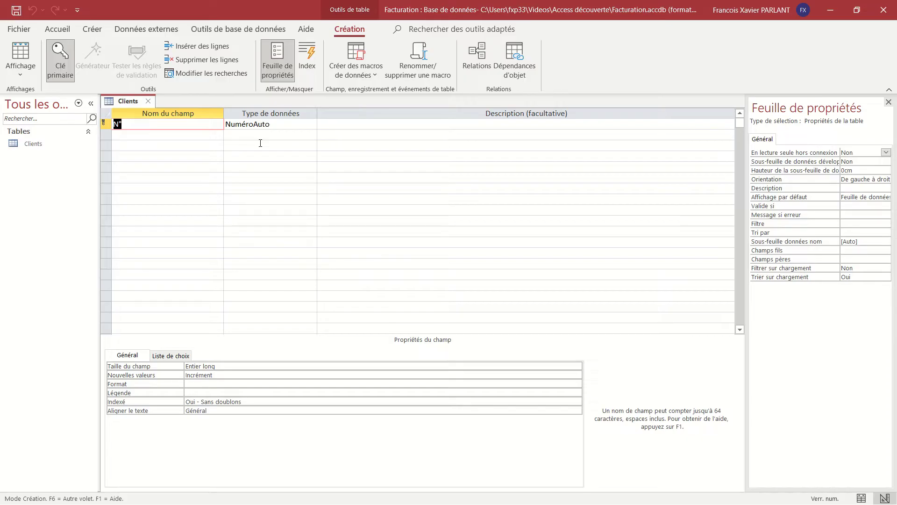
Add a field named Nom below the N° key field in the Clients table, with data type Texte court
left_click(188, 135)
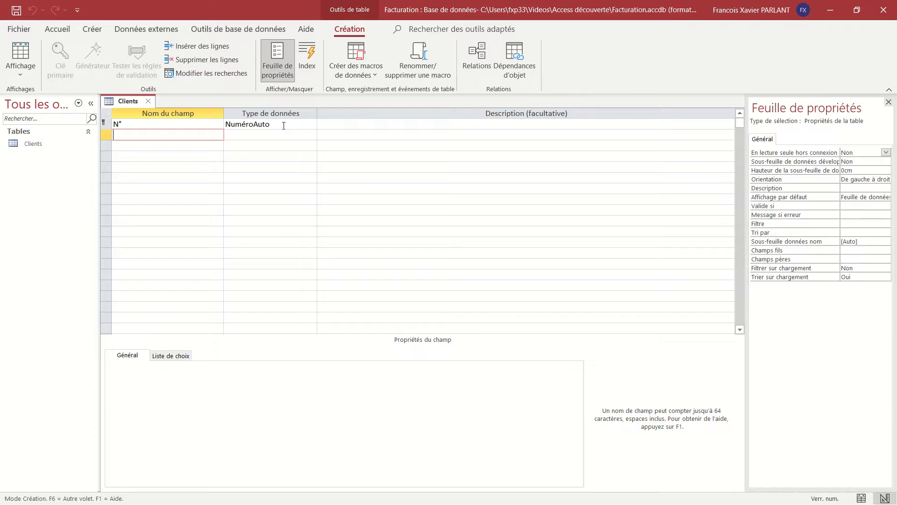
left_click(123, 123)
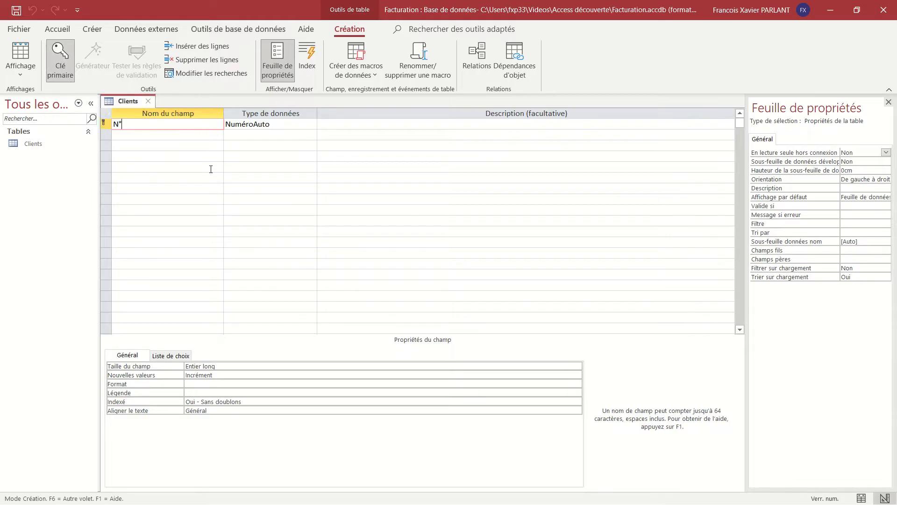
left_click(196, 134)
type("Nom")
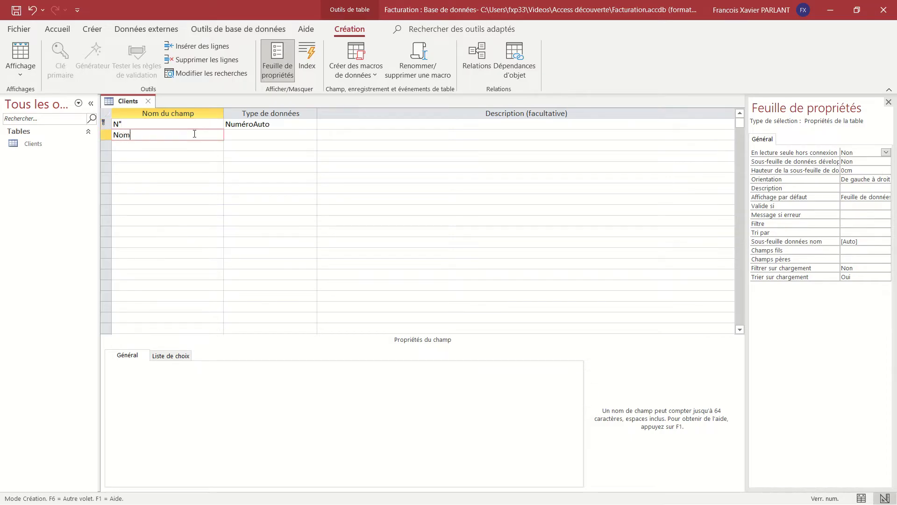
key("Tab")
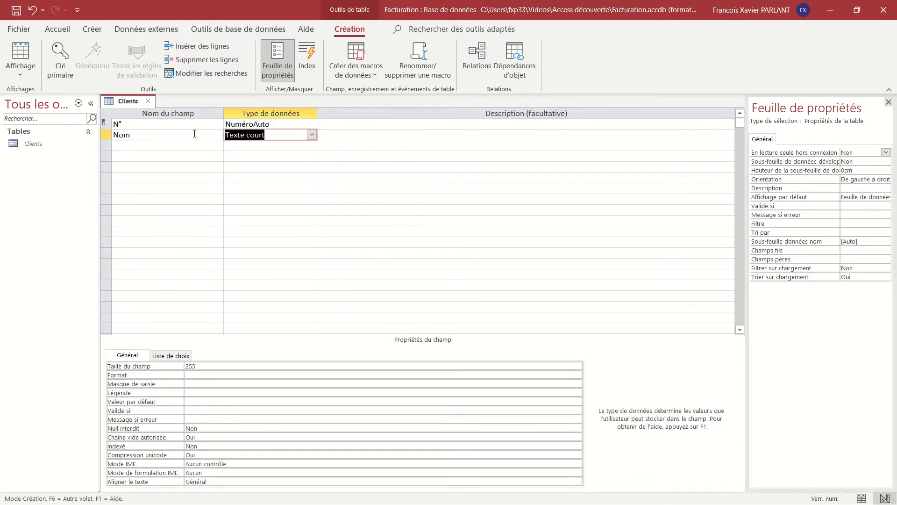
left_click(312, 135)
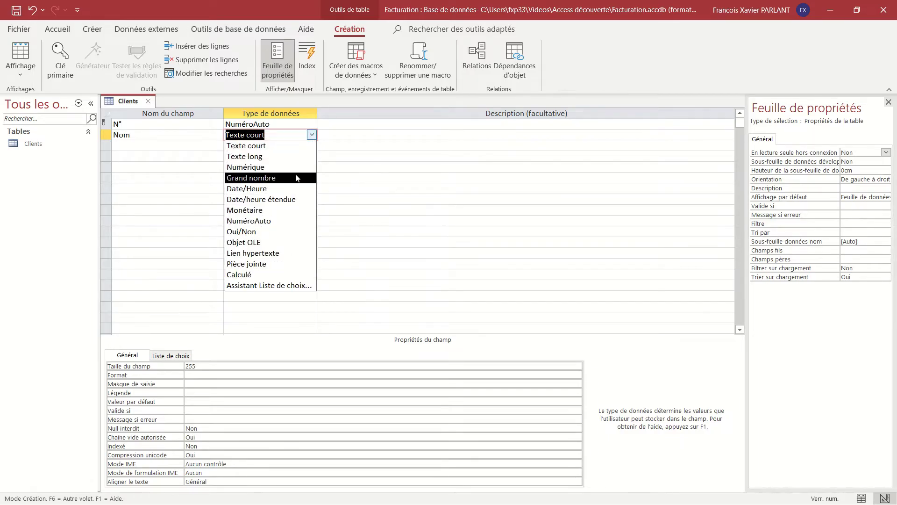
left_click(349, 136)
Add a Prénom field to the Clients table with data type Texte court
left_click(214, 150)
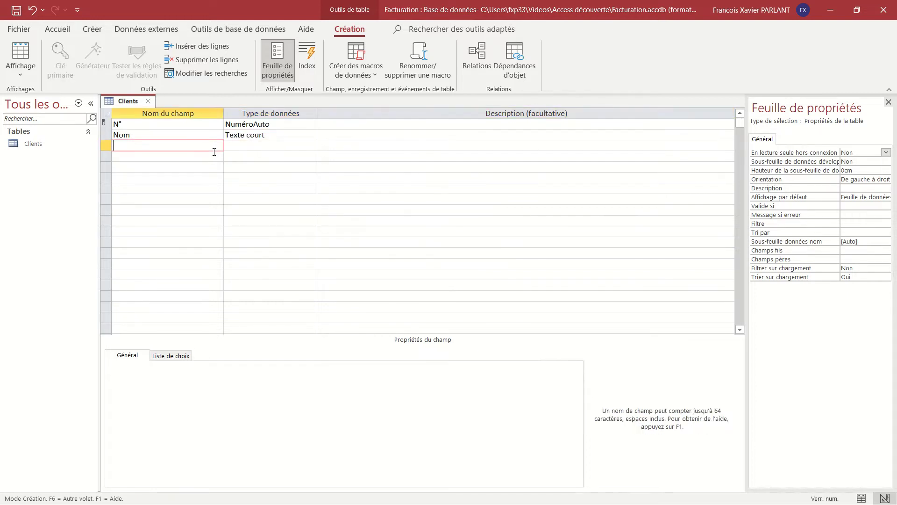
type("Prénom")
key("Tab")
key("Tab")
key("Tab")
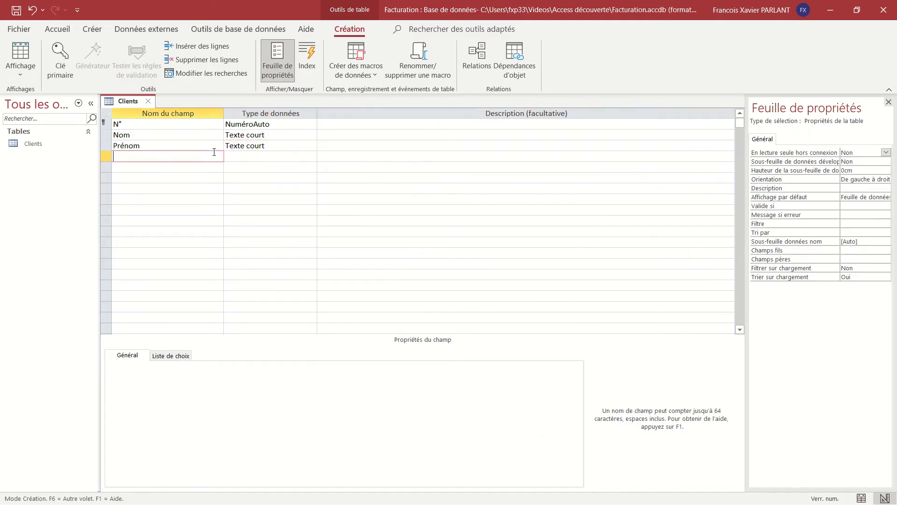
Add a Date de naissance field to the Clients table with data type Date/Heure
type("Date de naissance")
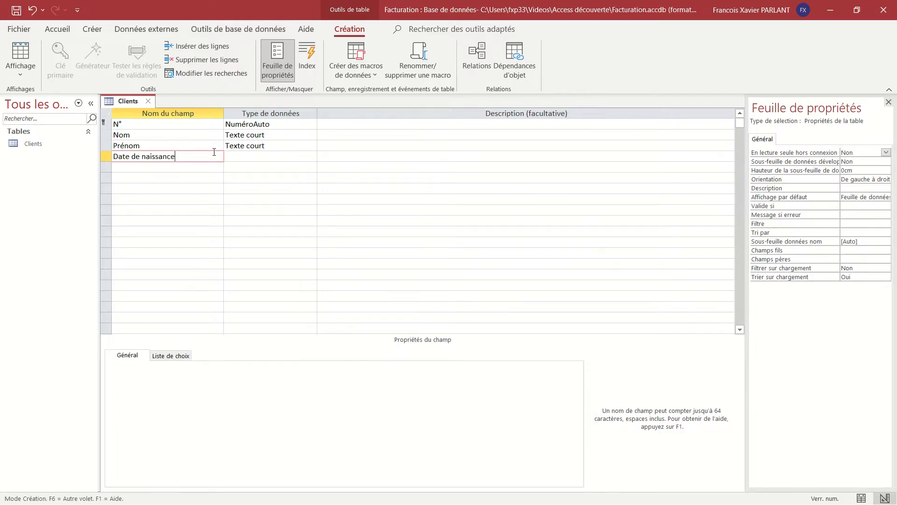
key("Tab")
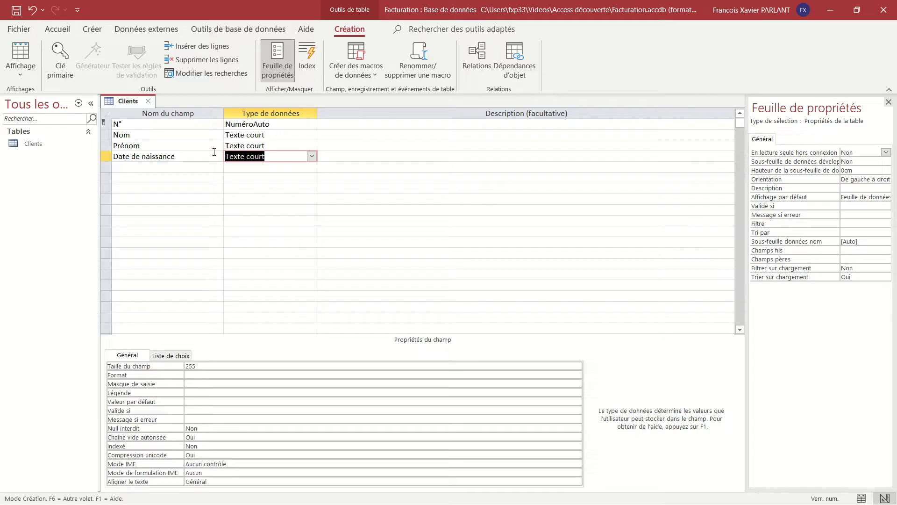
type("date/Heure")
left_click(311, 156)
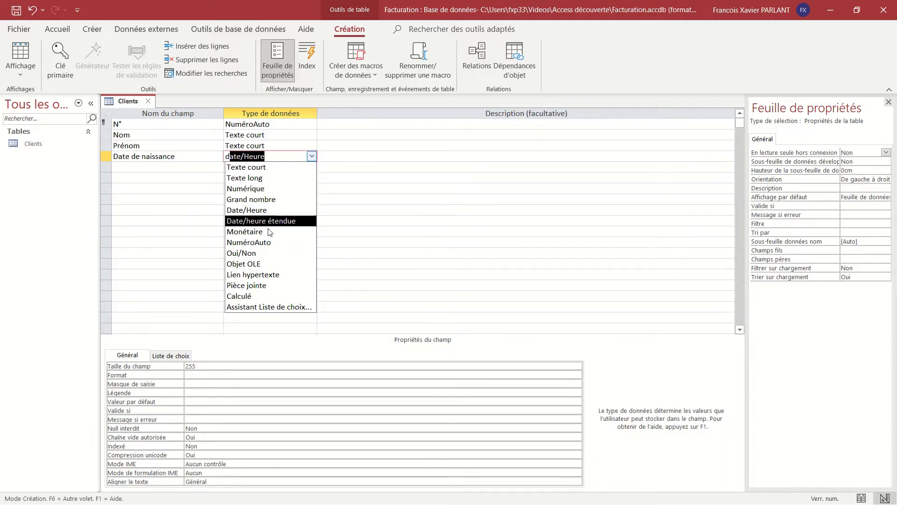
left_click(332, 152)
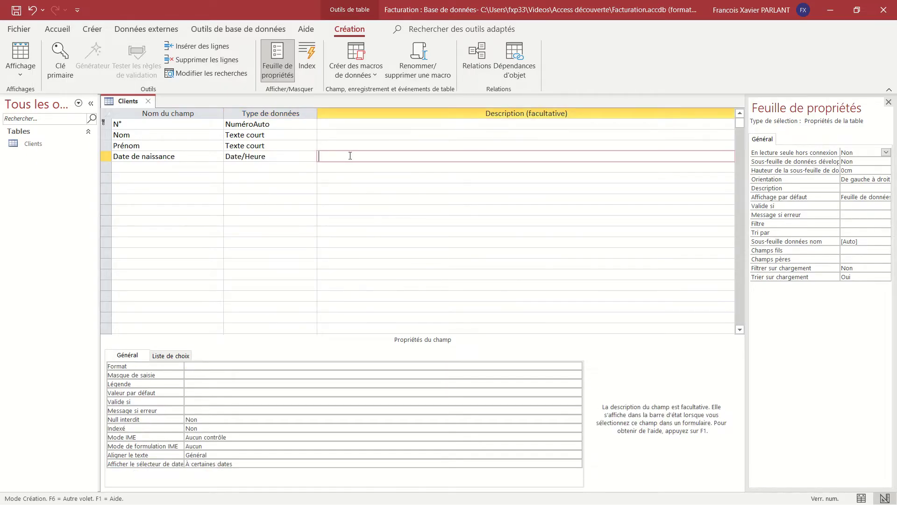
key("Return")
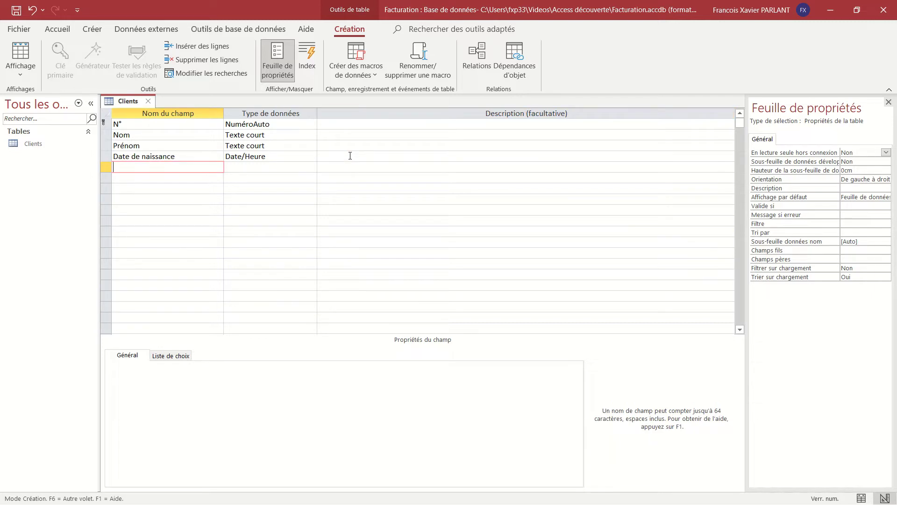
Add a field named mail with data type Lien hypertexte and look at its default value property
type("mail")
key("Return")
type("lien hypertexte")
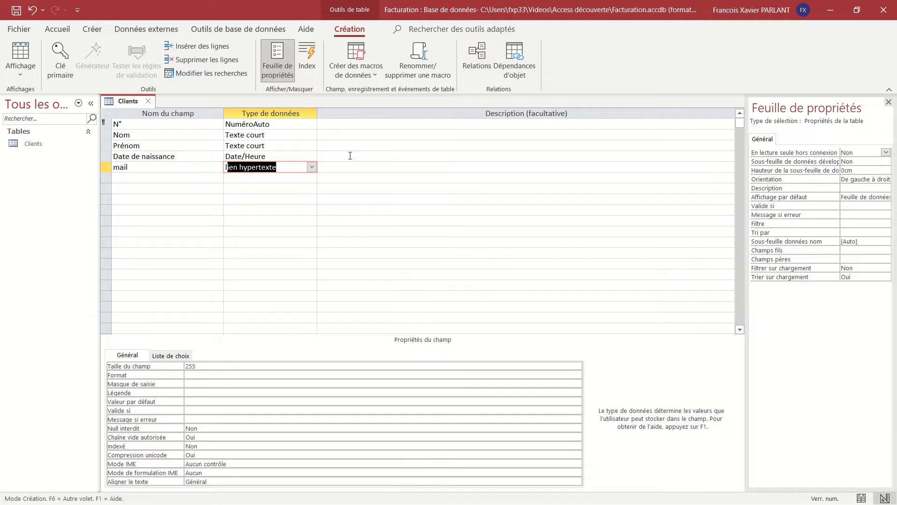
key("shift+Tab")
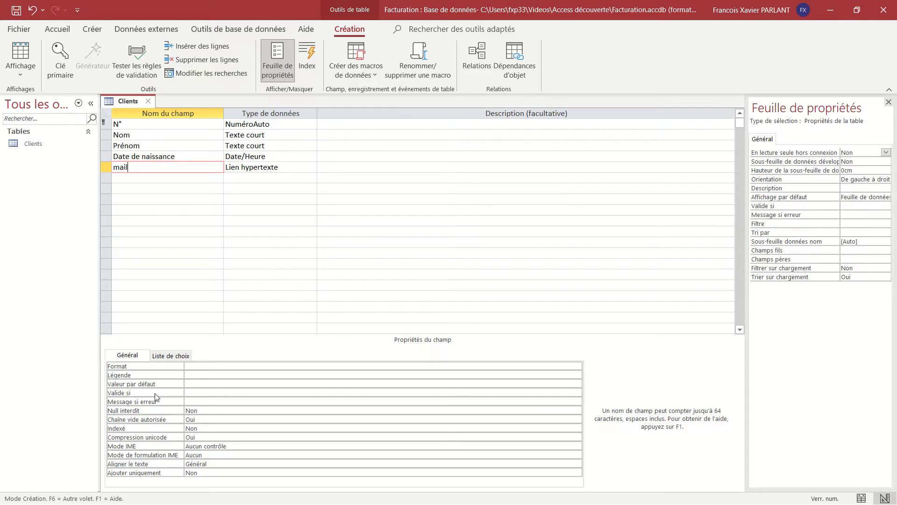
left_click(195, 386)
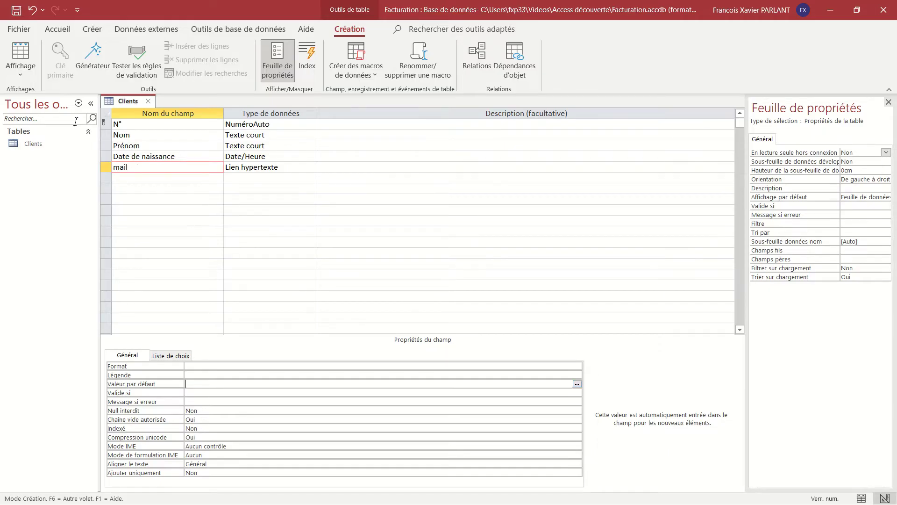
Save the Clients table while switching it to Datasheet view, and close it
left_click(21, 55)
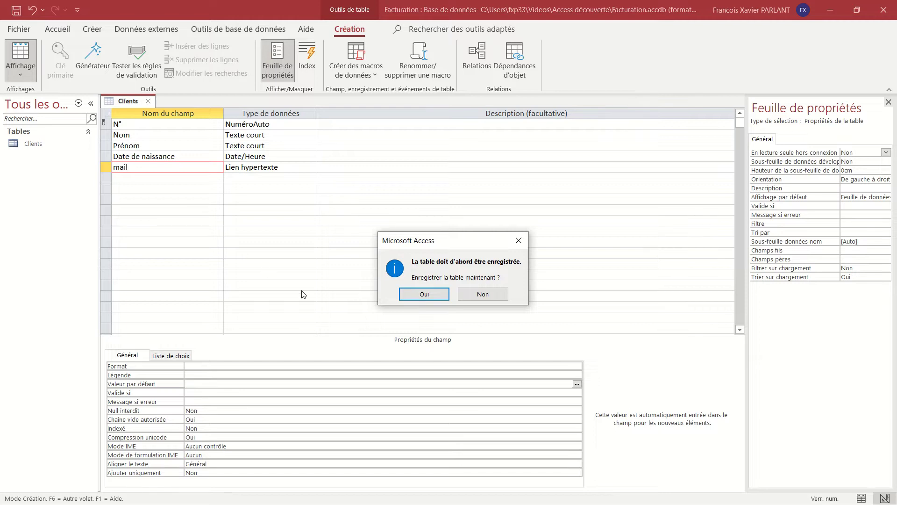
left_click(424, 295)
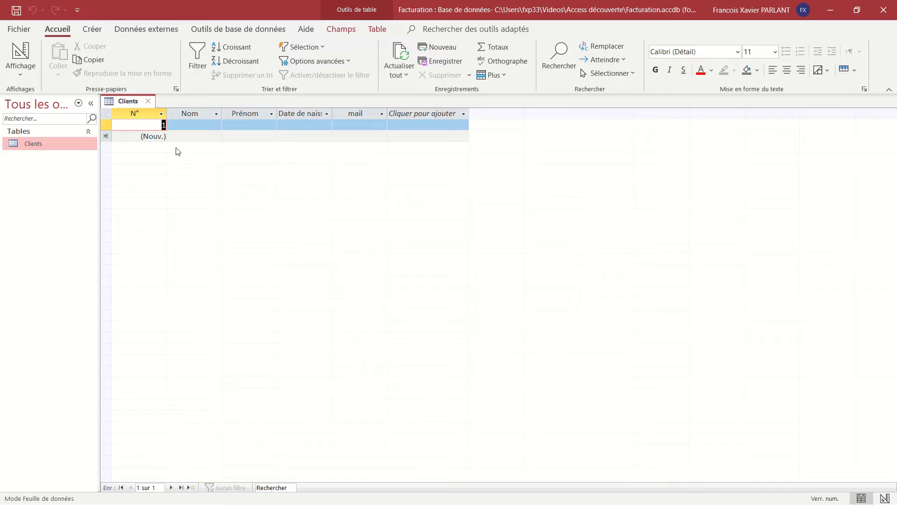
left_click(149, 101)
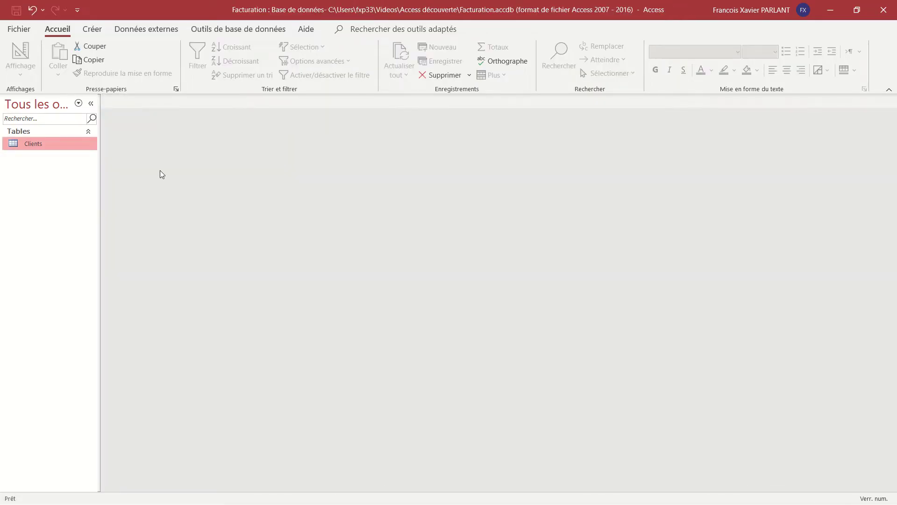
Create a new table and save it as Produits while switching it to Design view
left_click(92, 29)
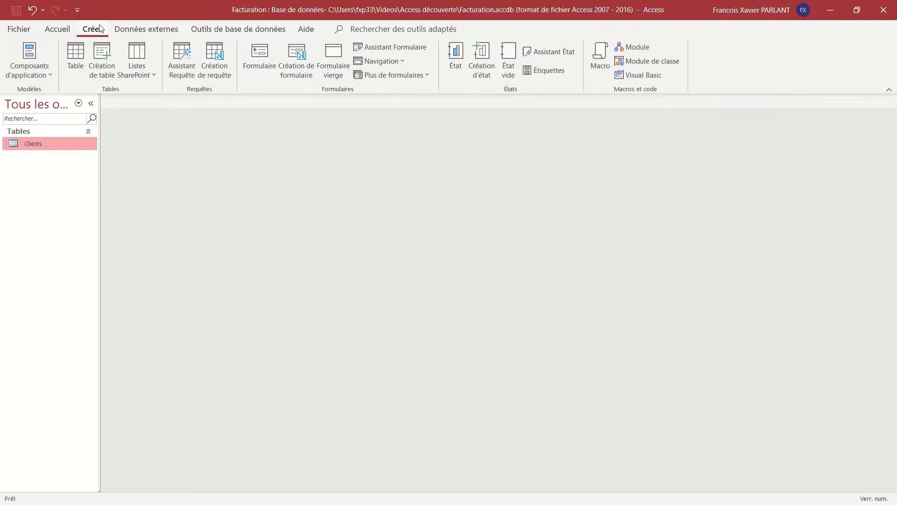
left_click(74, 56)
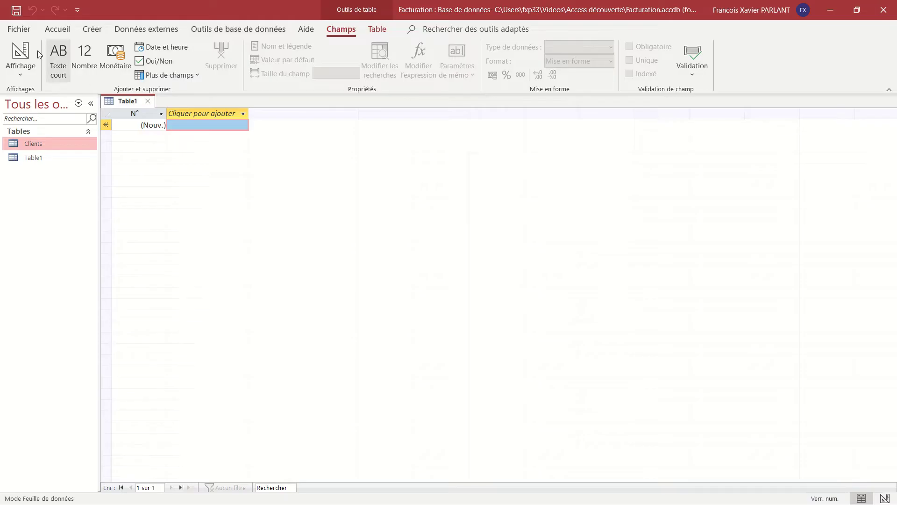
left_click(22, 53)
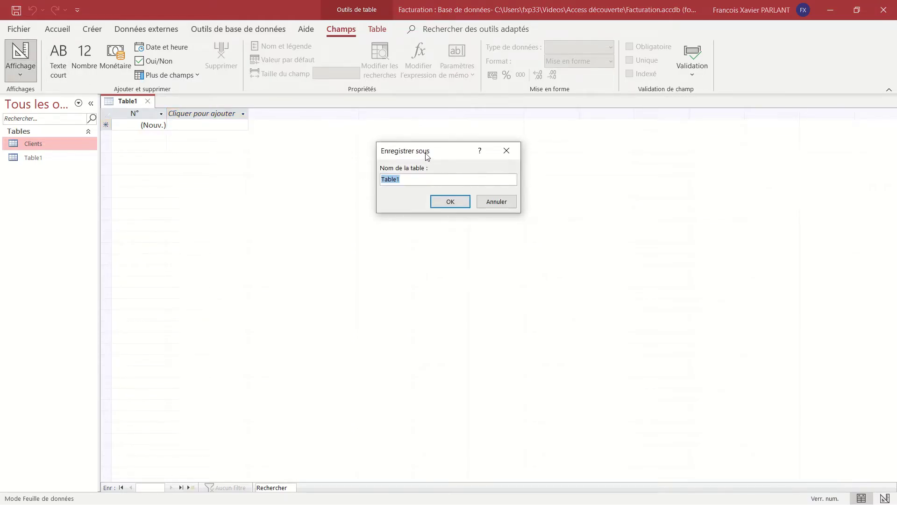
left_click_drag(427, 156, 274, 157)
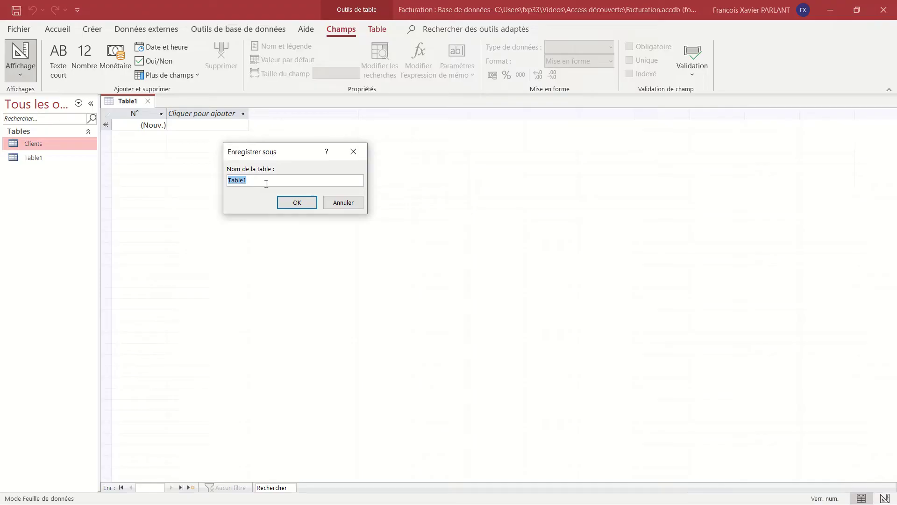
type("Produits")
key("Return")
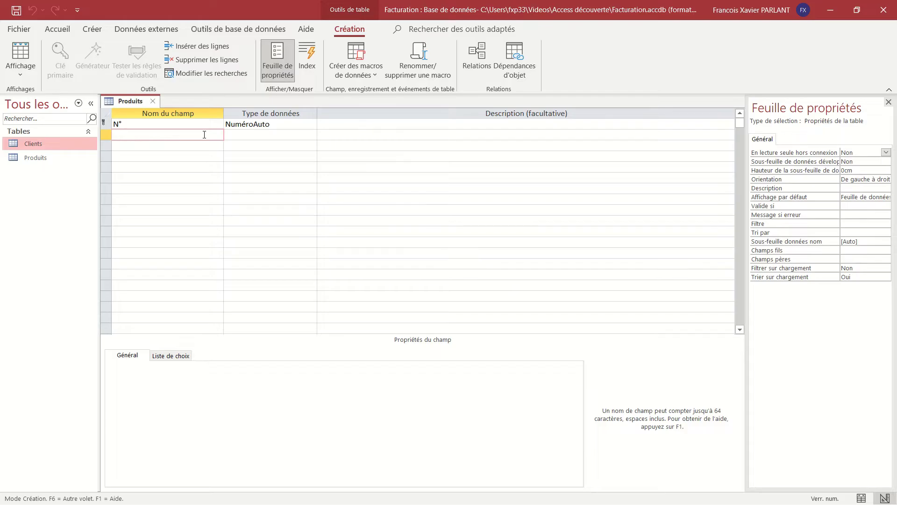
Add the fields Code_pdt, DescriptionFR and Description to the Produits table, all with data type Texte court
type("Code_pdt")
key("Down")
type("Des")
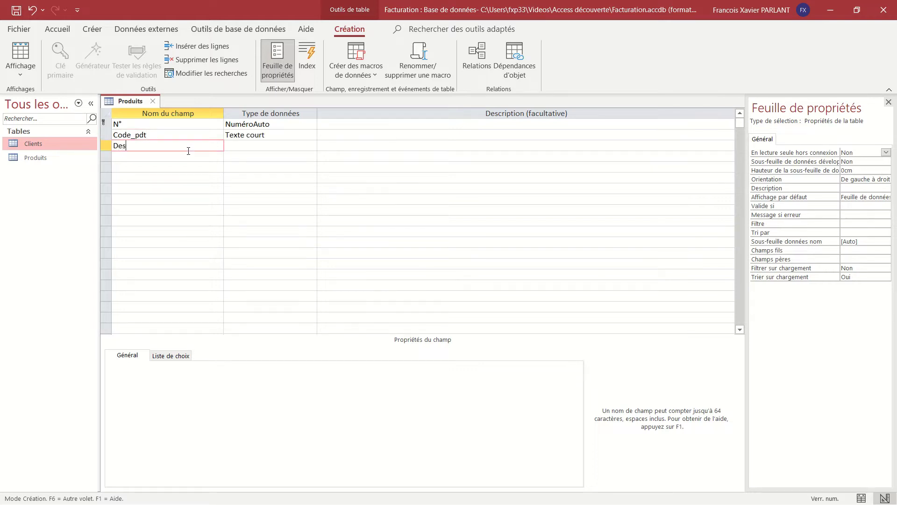
type("criptionFR")
left_click(184, 157)
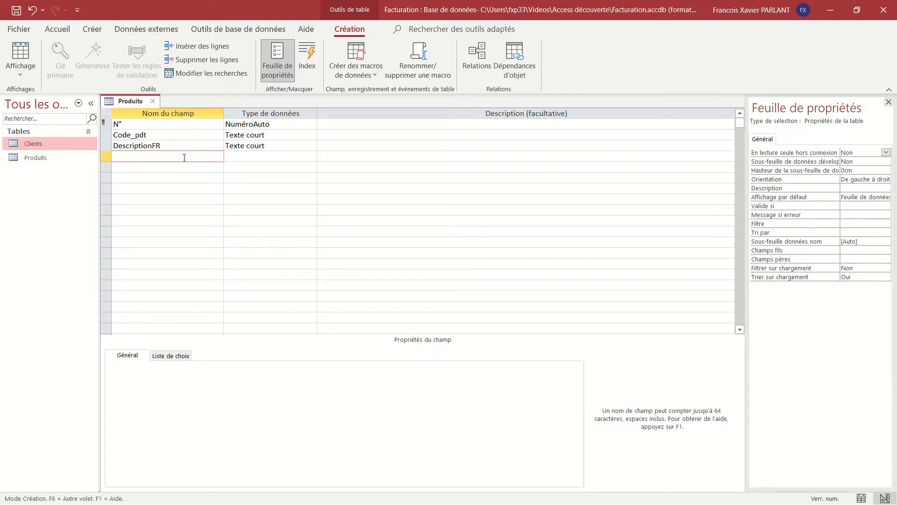
type("Description")
key("Return")
key("Return")
key("Return")
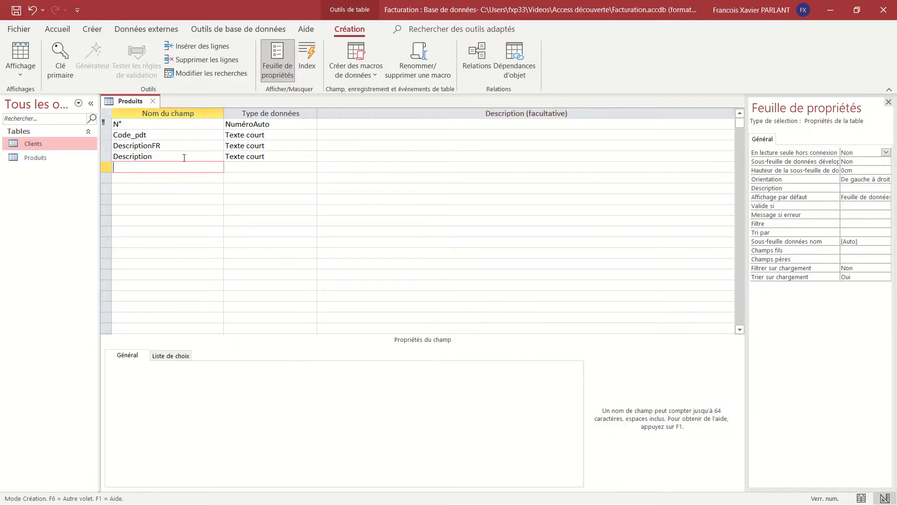
Add a Prix field to the Produits table with data type Monétaire
type("Prix")
key("Return")
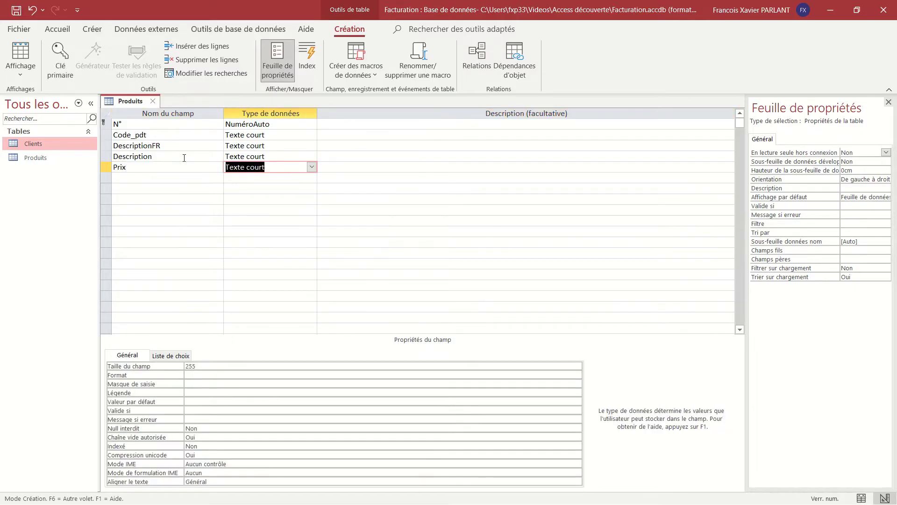
left_click(311, 168)
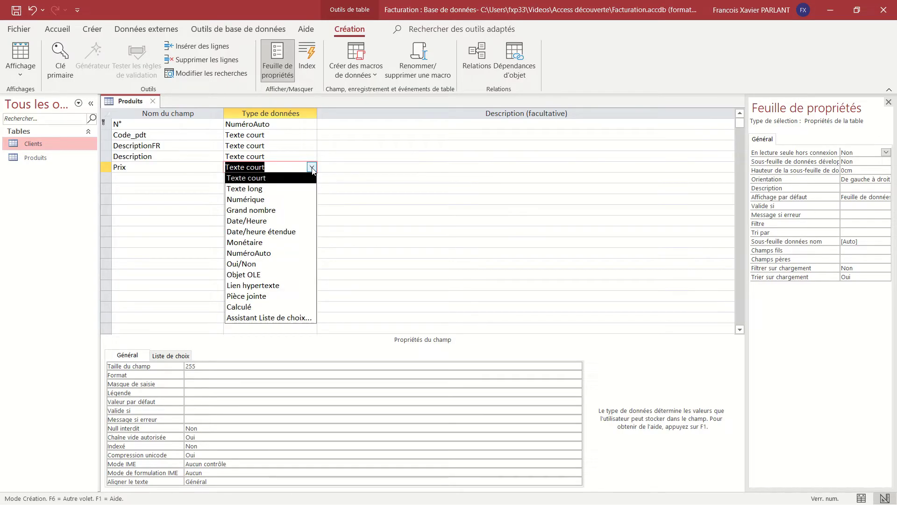
left_click(292, 243)
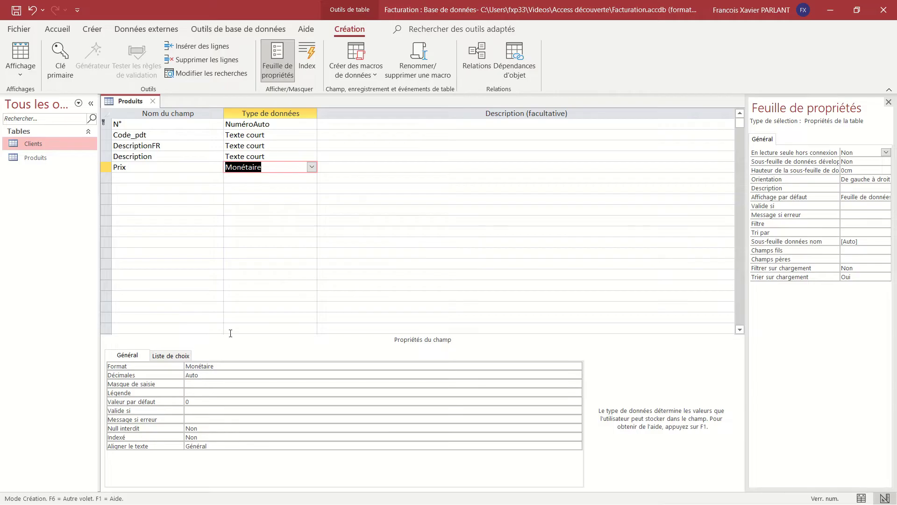
key("Tab")
key("Tab")
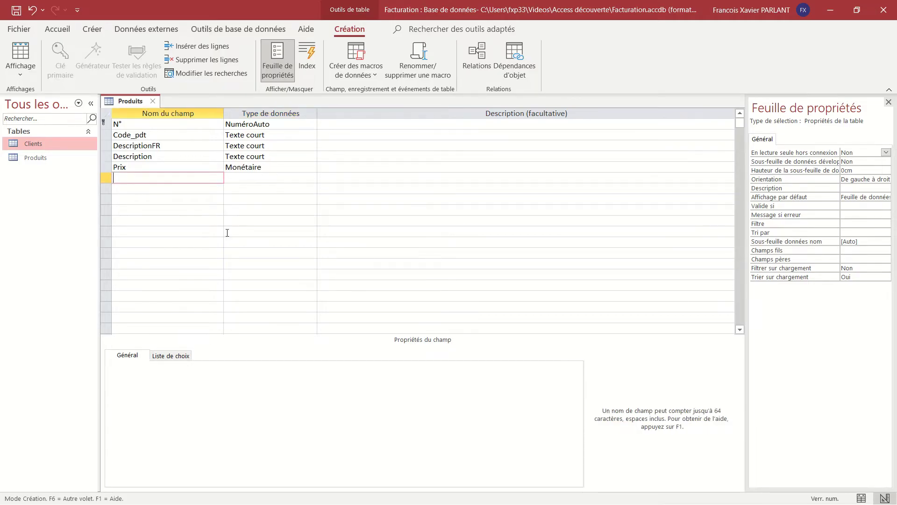
Add a photo field to the Produits table and look through the available data types, keeping Texte court
type("photo")
key("Tab")
left_click(311, 178)
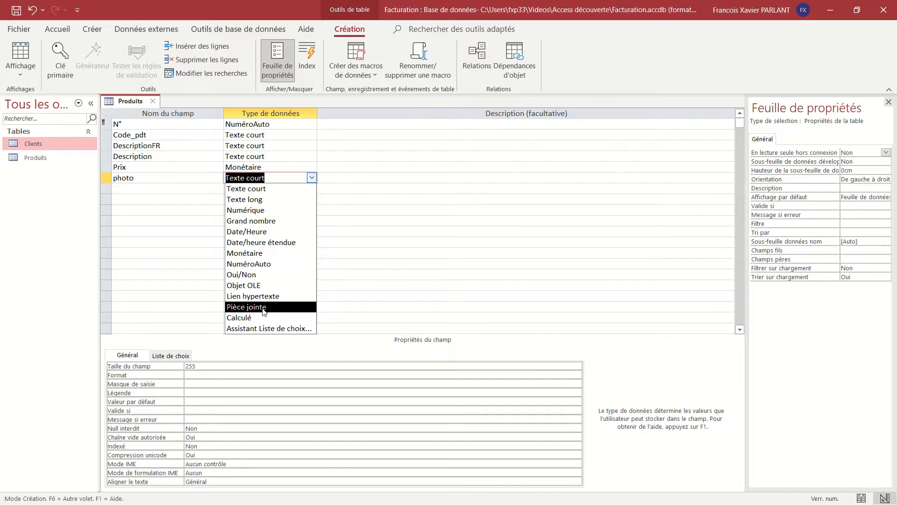
left_click(317, 241)
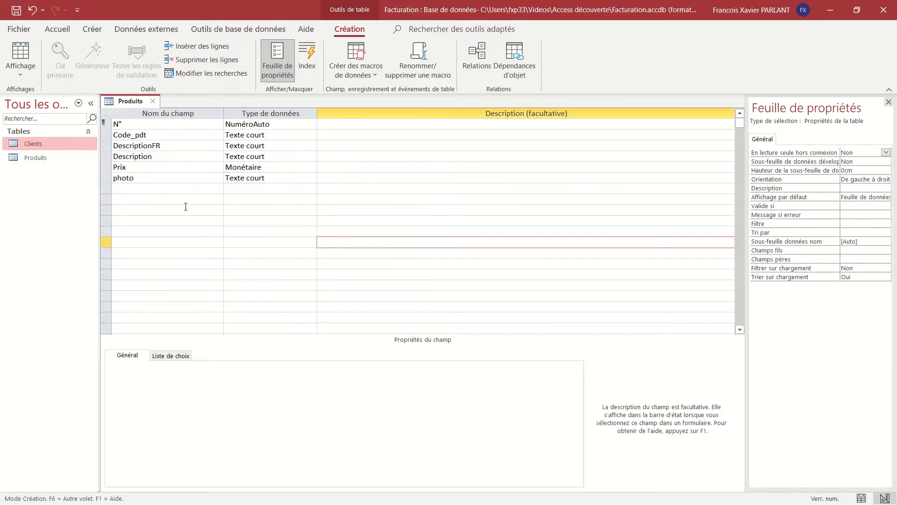
Delete the photo field from the Produits table
left_click(106, 179)
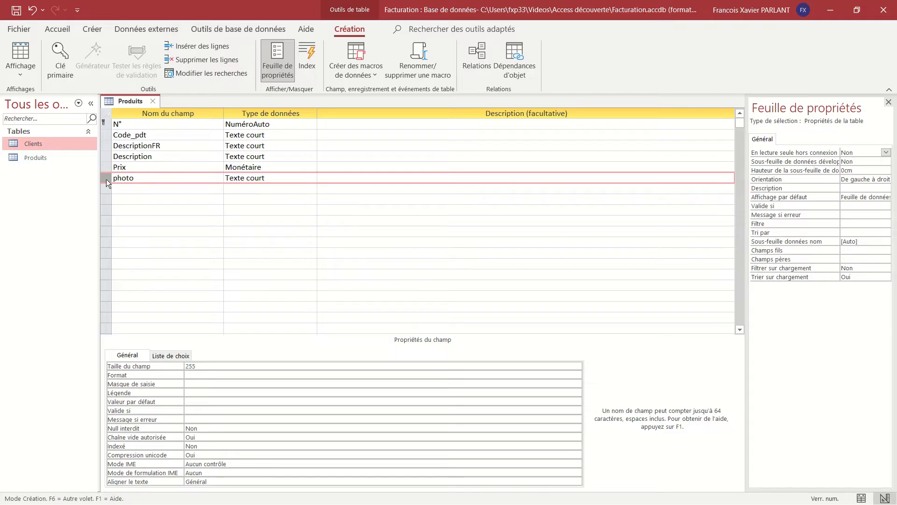
right_click(106, 178)
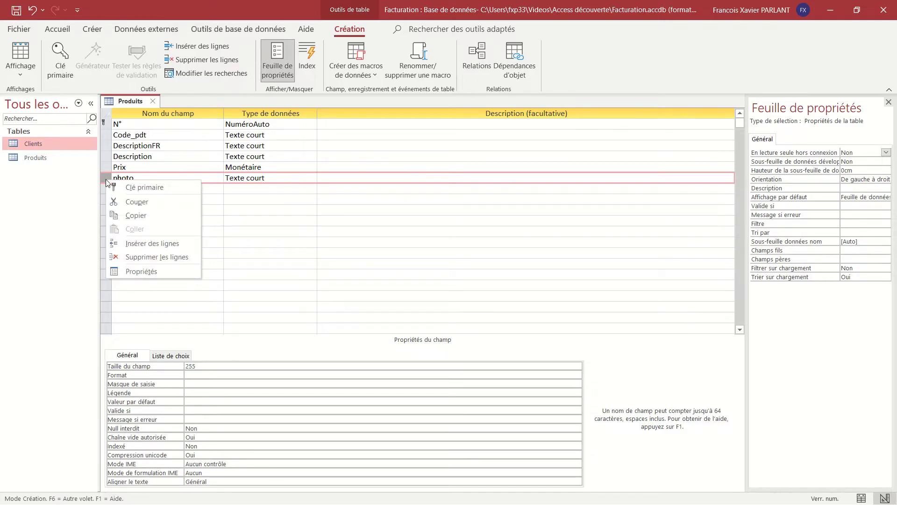
left_click(136, 255)
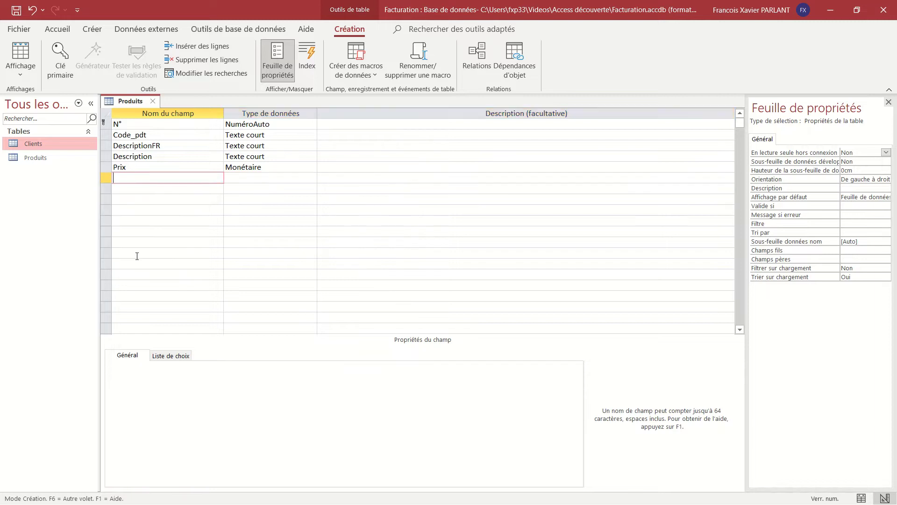
Close the Produits table and save the changes to its structure
left_click(248, 167)
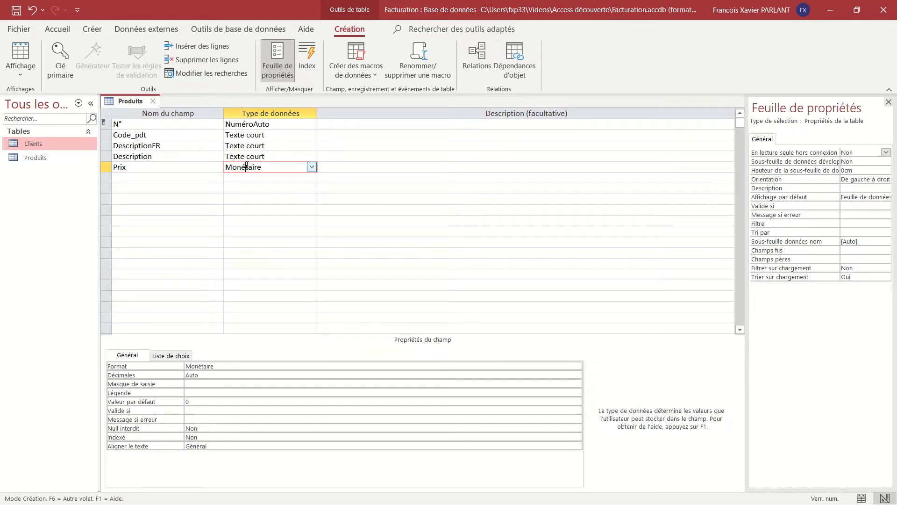
left_click(152, 101)
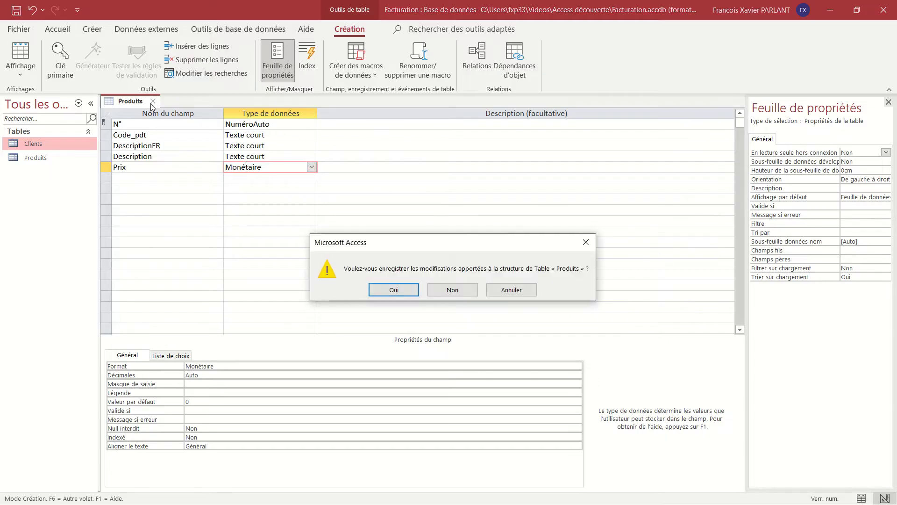
left_click(394, 288)
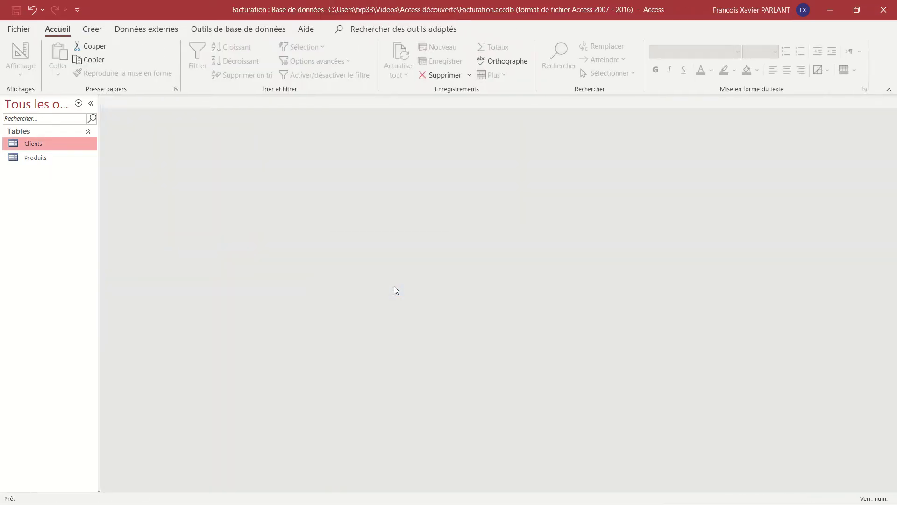
Create another table and save it as Catégories while switching it to Design view
left_click(92, 29)
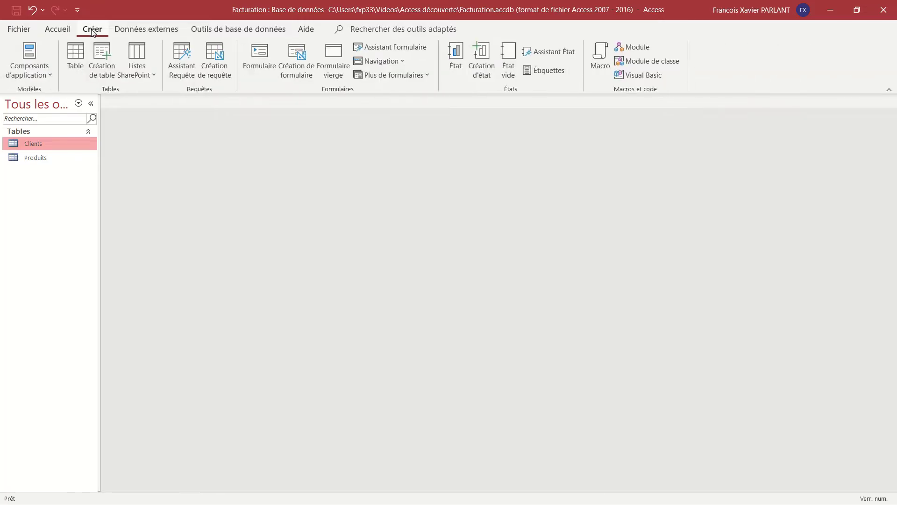
left_click(77, 60)
left_click(21, 55)
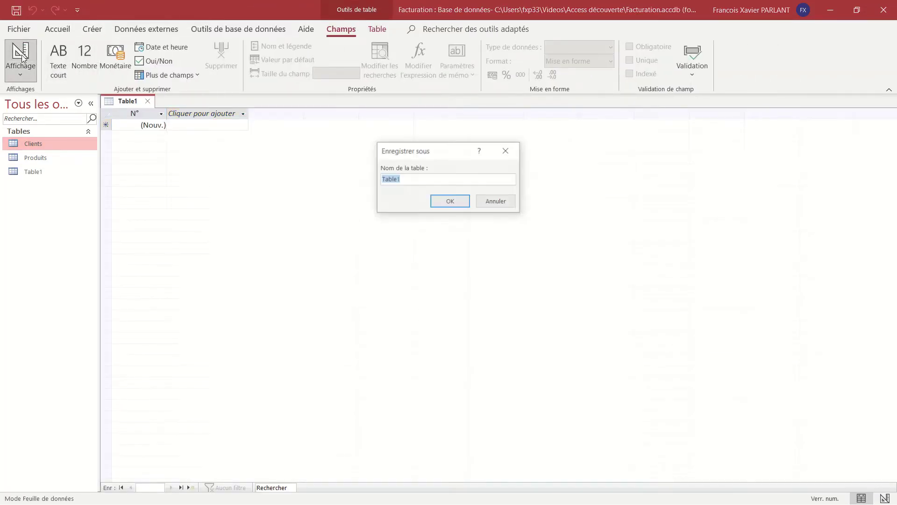
type("C")
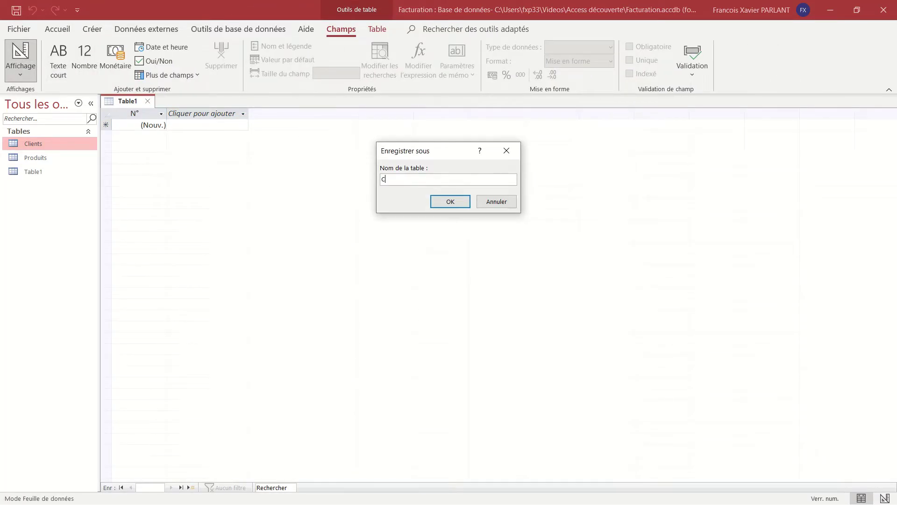
type("atégories")
key("Return")
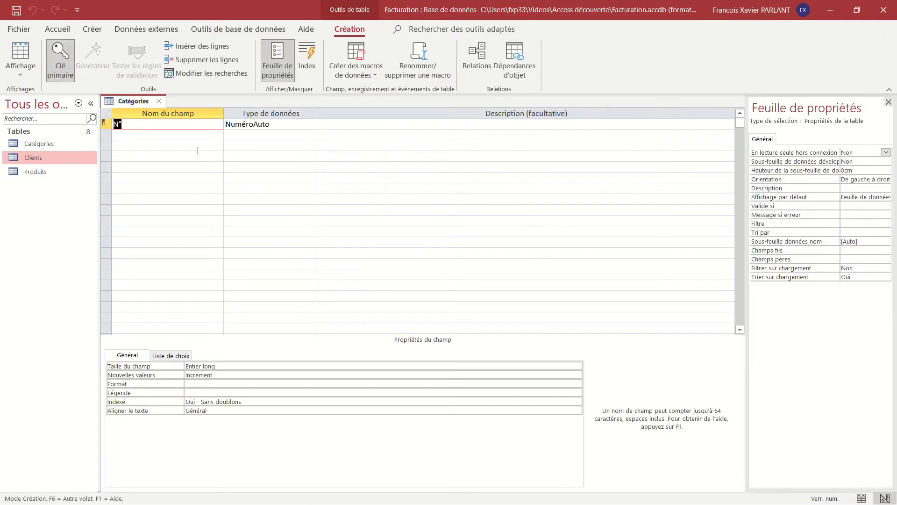
Add the Texte court fields NomFR and NomEN to the Catégories table, then save and close it
left_click(197, 140)
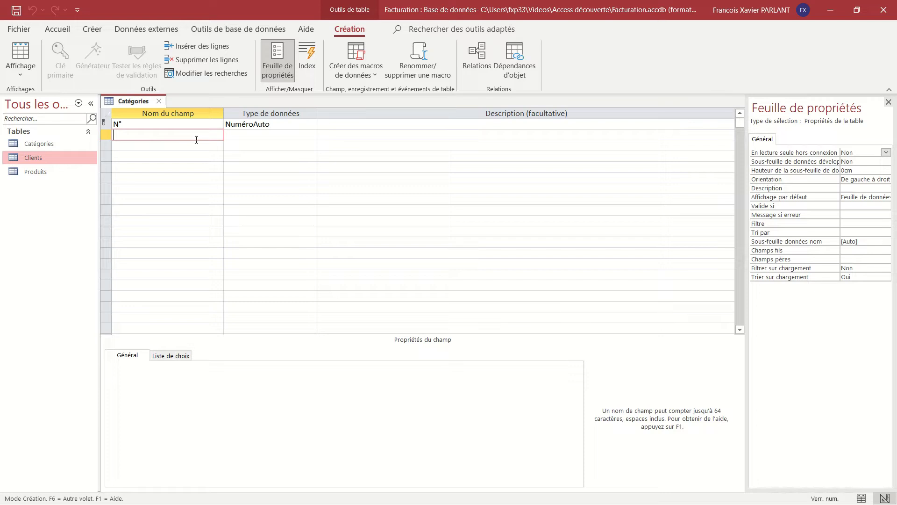
type("NomFR")
key("Tab")
key("Tab")
key("Tab")
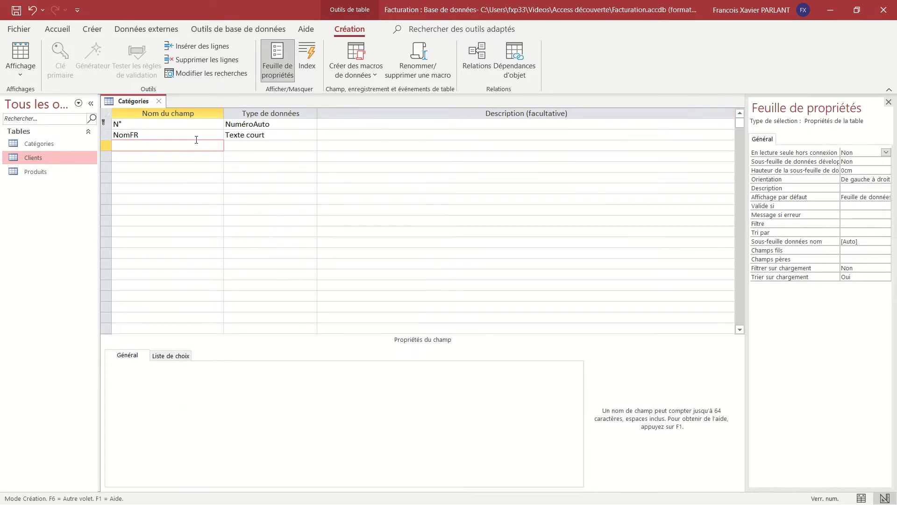
type("NomEN")
key("Tab")
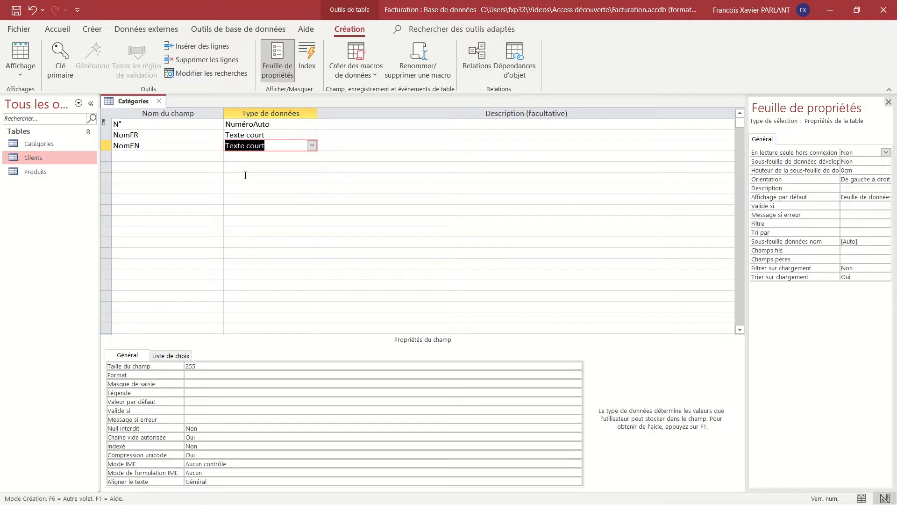
key("ctrl+s")
key("ctrl+w")
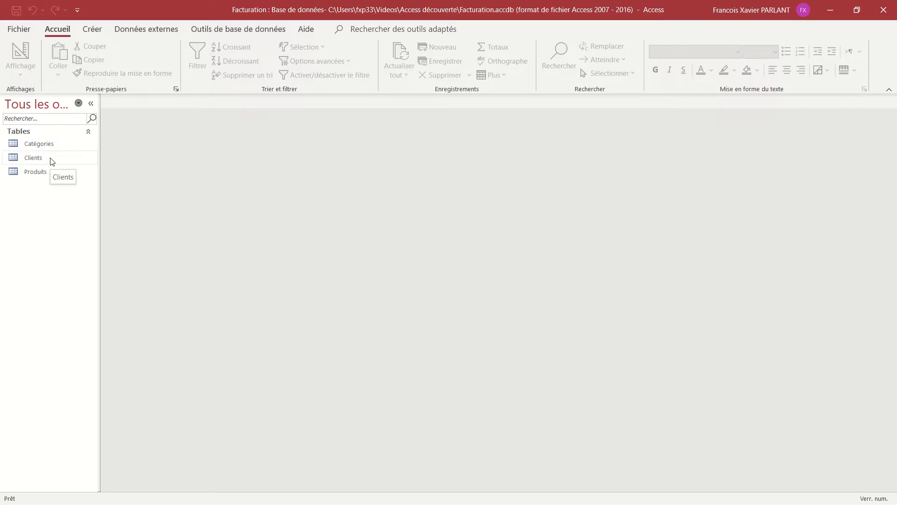
Open the Clients table and enter the first client's last name and first name, leaving the birth date and mail empty
double_click(73, 160)
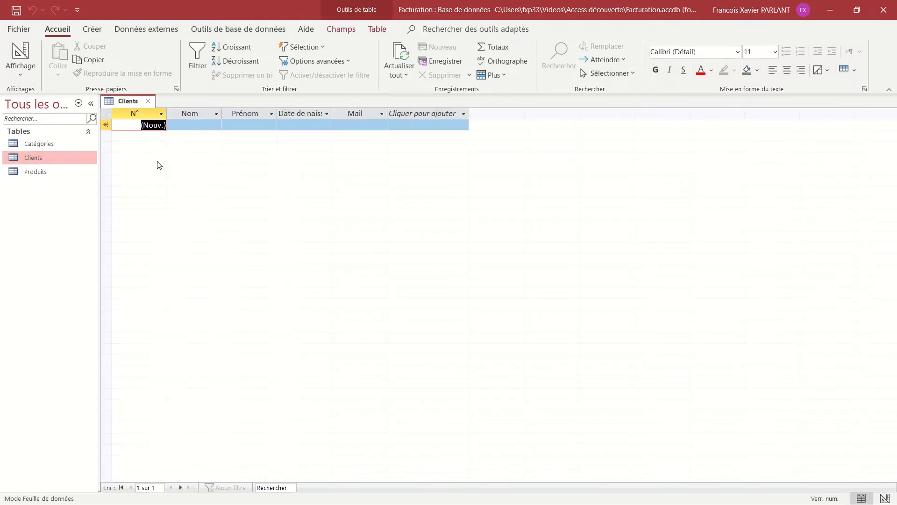
left_click(191, 126)
type("Potter")
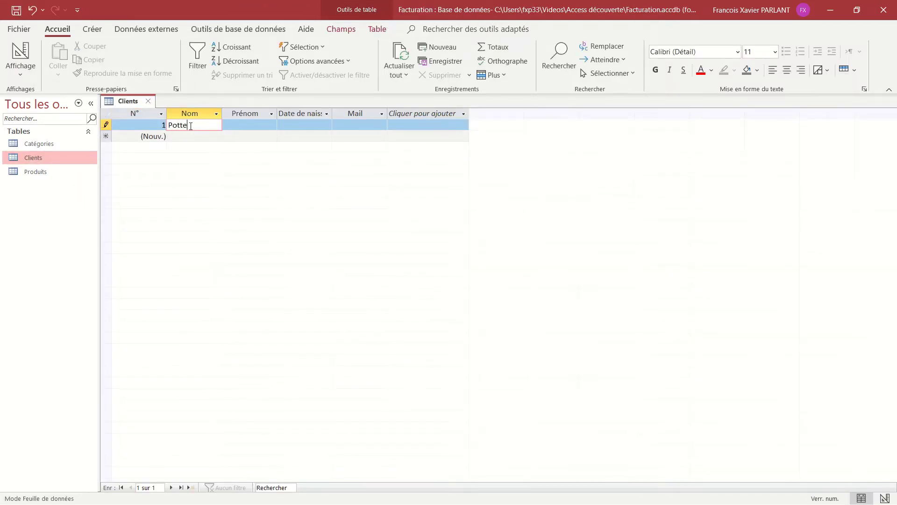
key("Tab")
type("Harry")
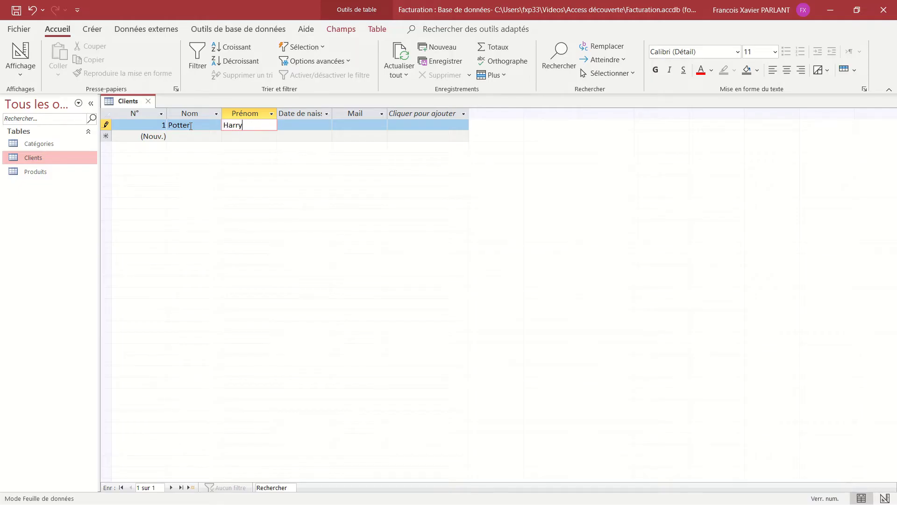
key("Tab")
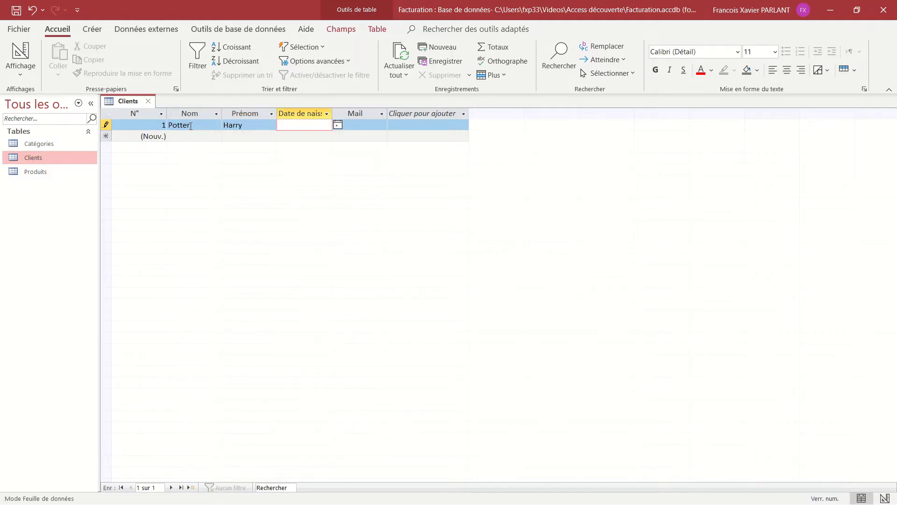
key("Tab")
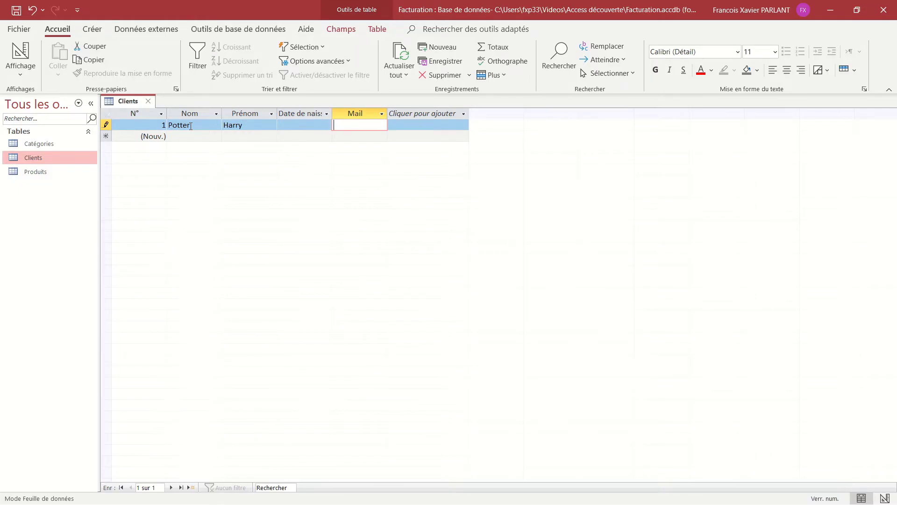
key("Tab")
key("Tab")
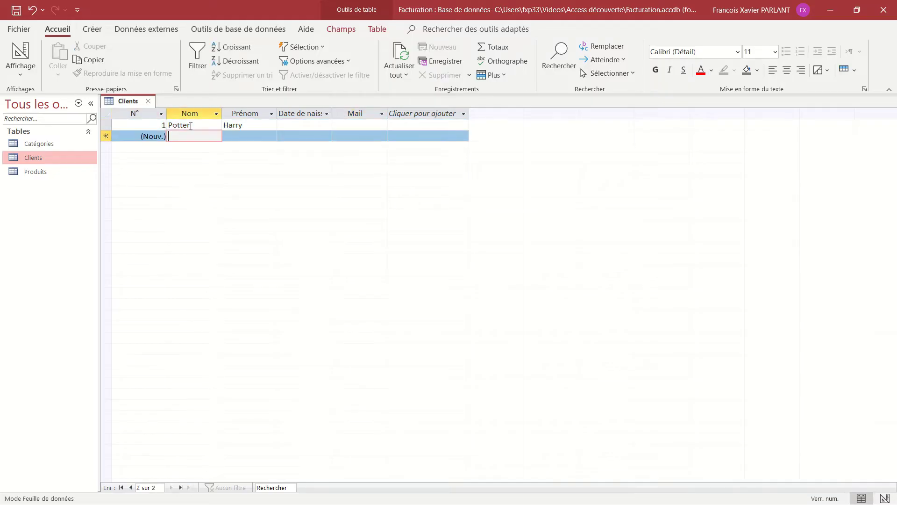
Enter the second client's last name and first name in the Clients table, save the record, and close the table
type("Granger")
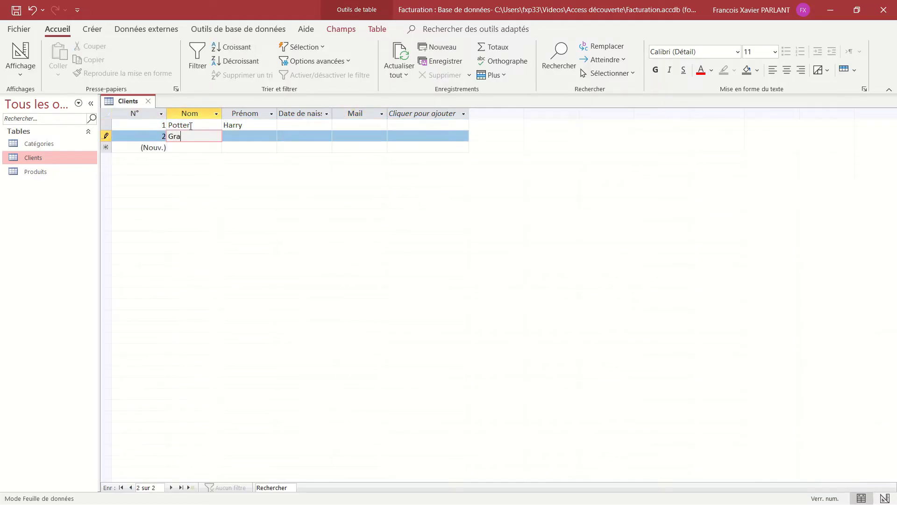
key("Tab")
type("Hermione")
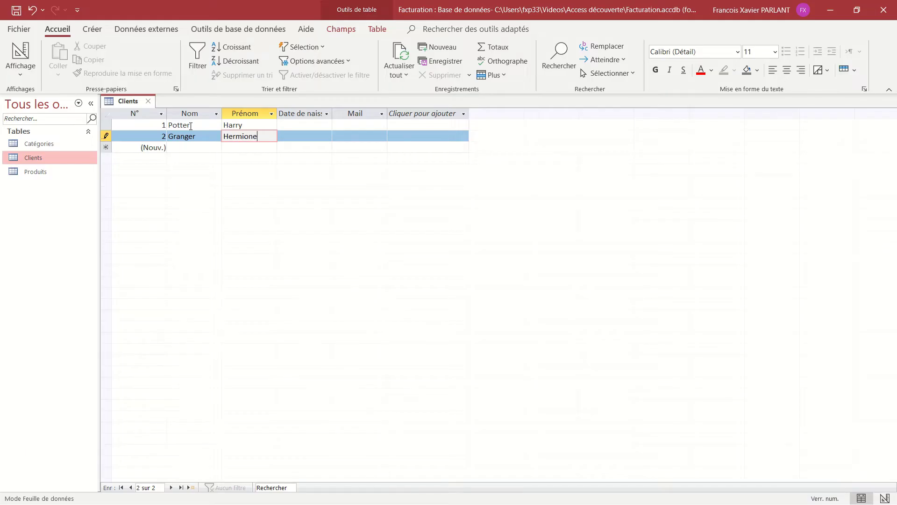
key("Tab")
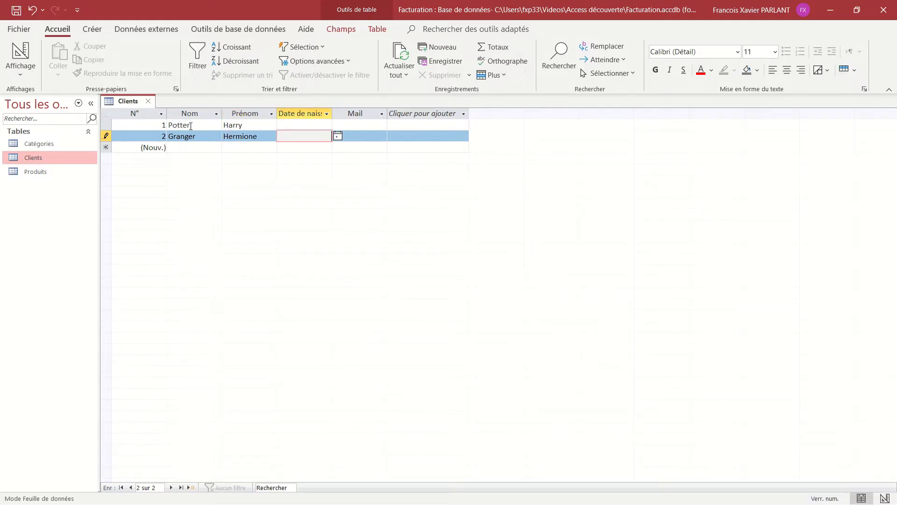
key("shift+Return")
key("ctrl+w")
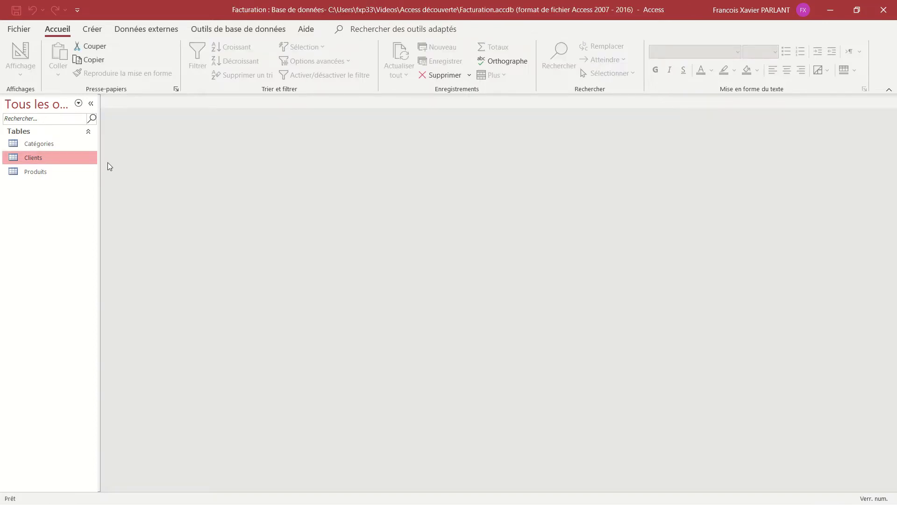
Review the records in the Catégories, Produits and Clients tables, then close all three tables
left_click(74, 173)
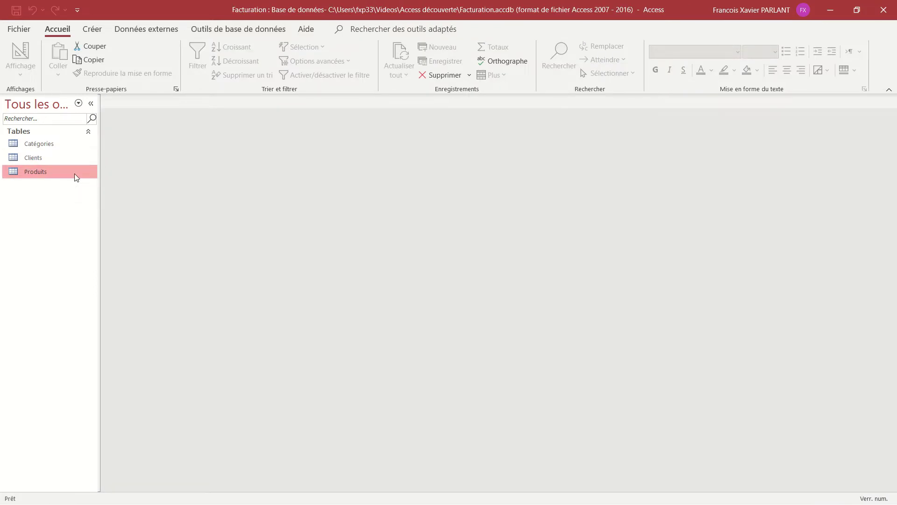
key("Up")
key("Up")
key("Return")
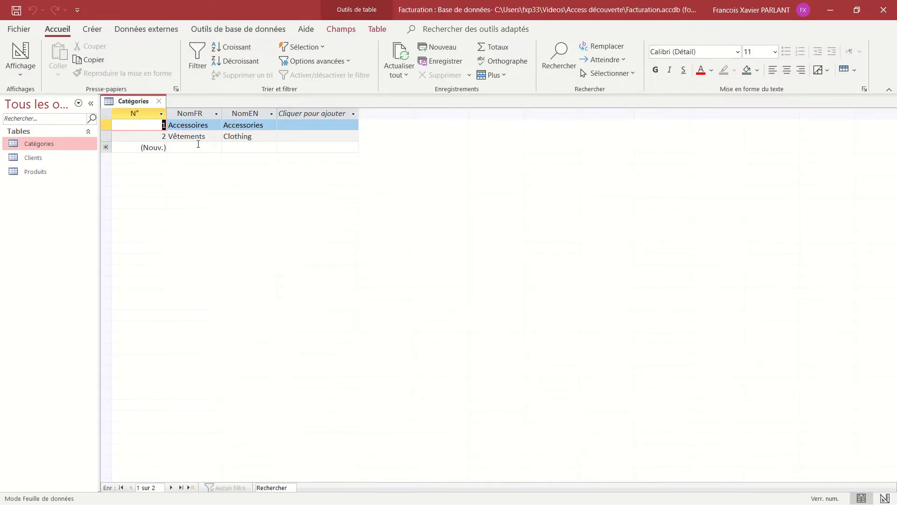
double_click(34, 172)
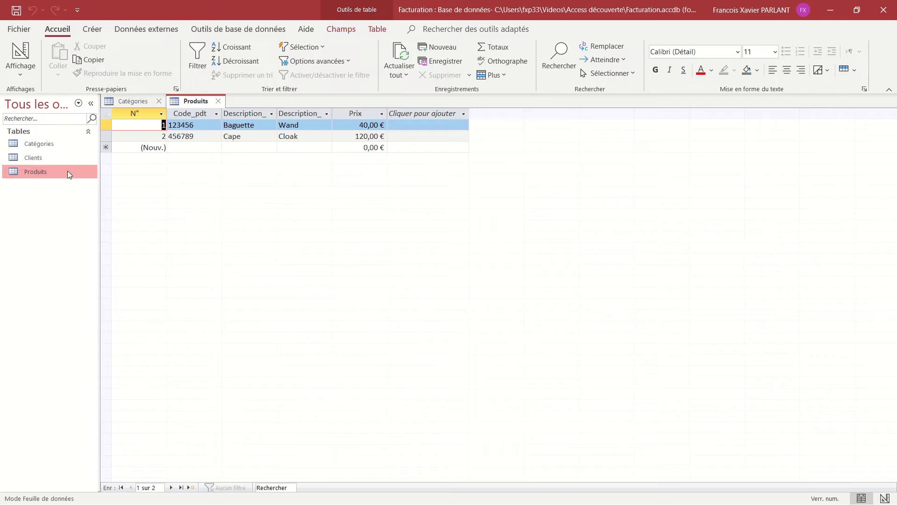
double_click(37, 158)
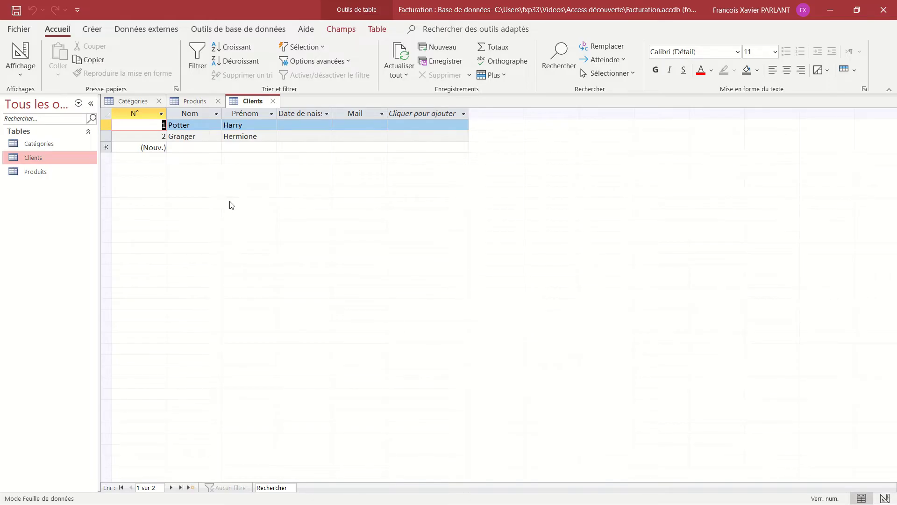
double_click(80, 172)
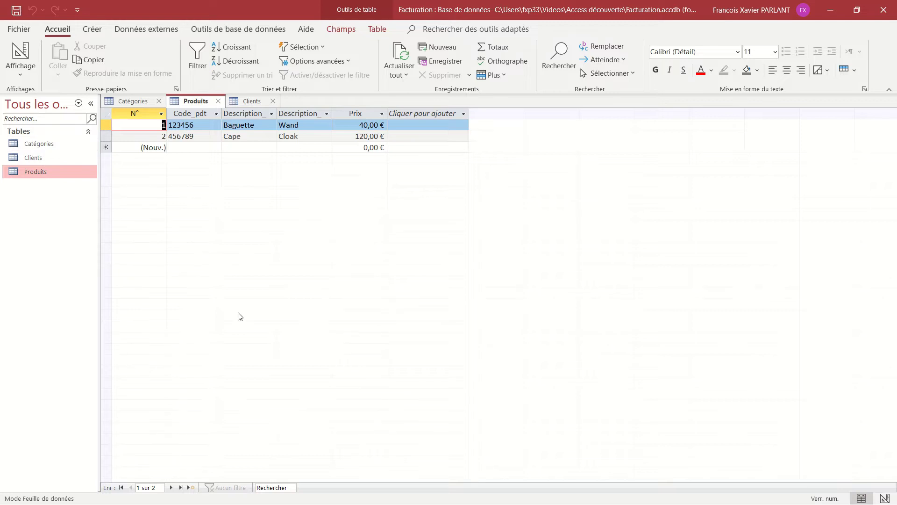
key("ctrl+w")
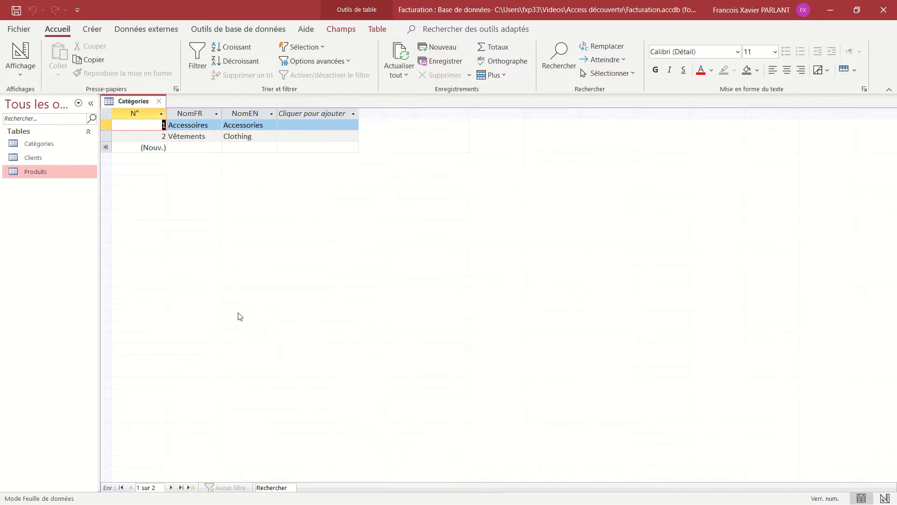
key("ctrl+w")
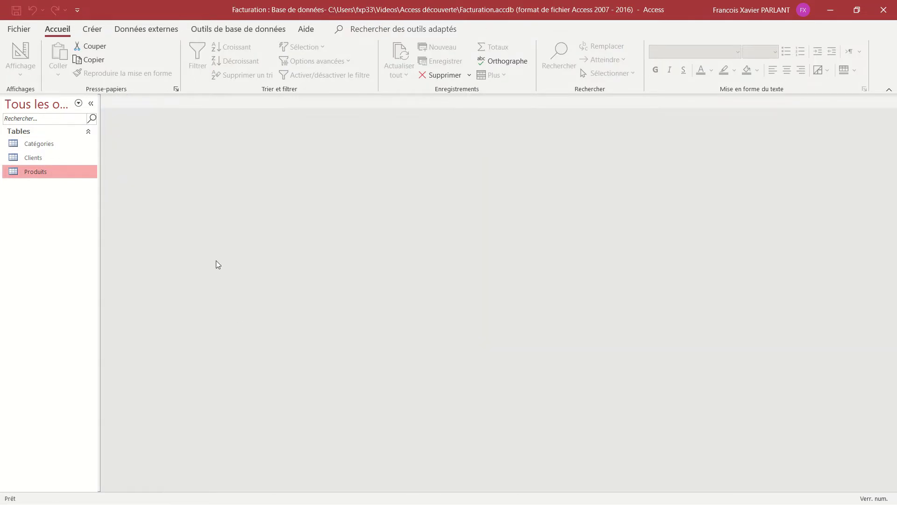
Open the Produits table in Design view and add a field named Catégorie below Prix
double_click(72, 172)
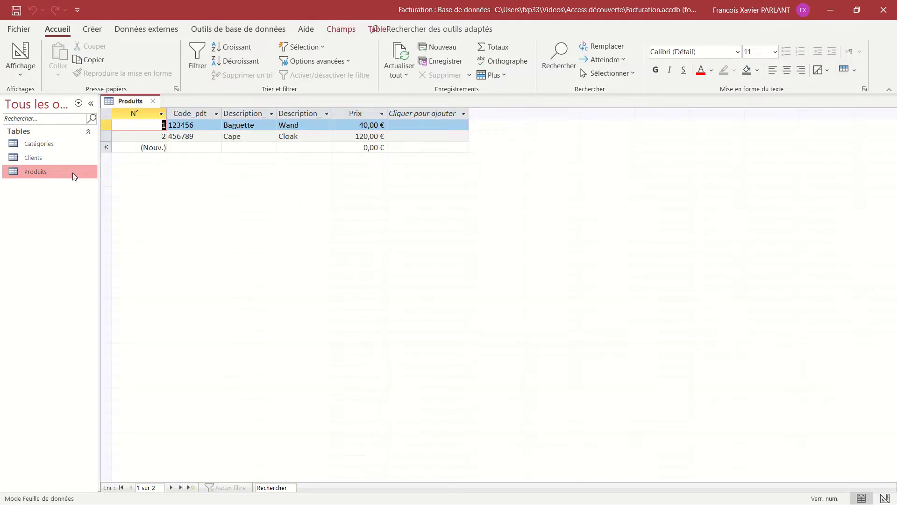
left_click(16, 53)
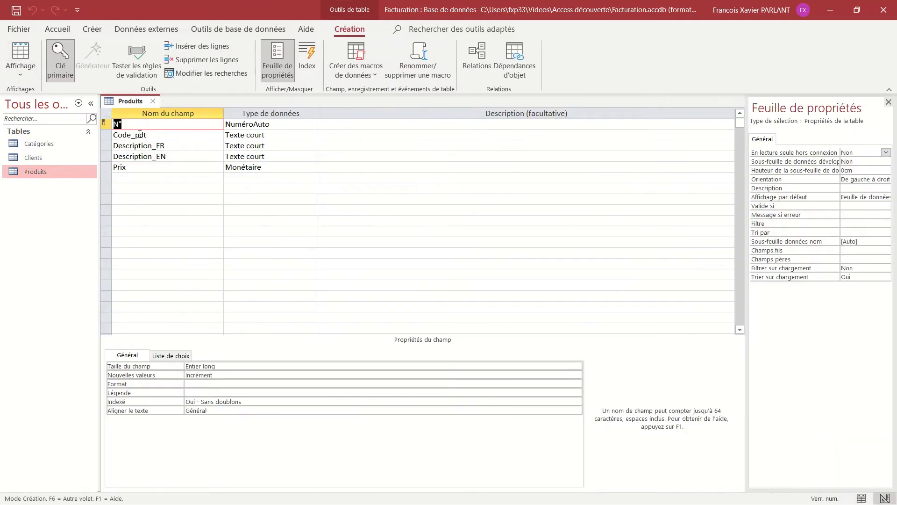
left_click(141, 177)
type("Ca")
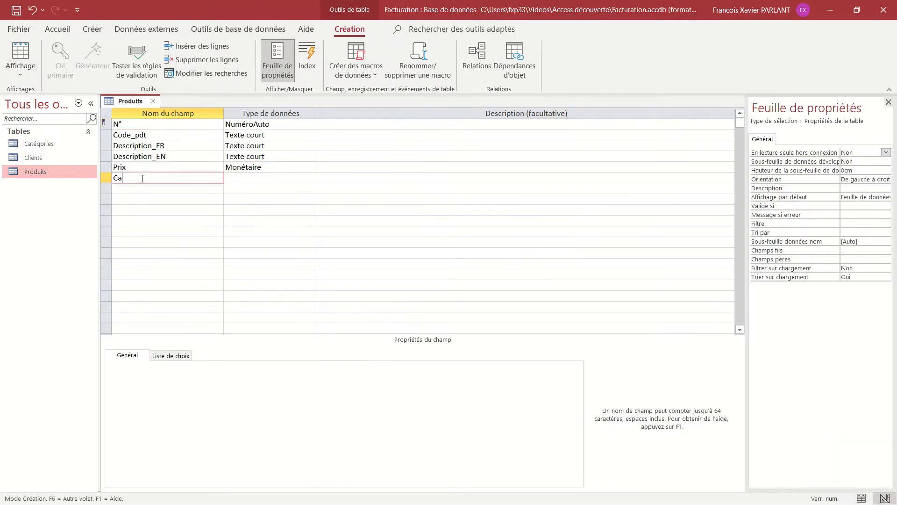
type("tégorie")
key("Tab")
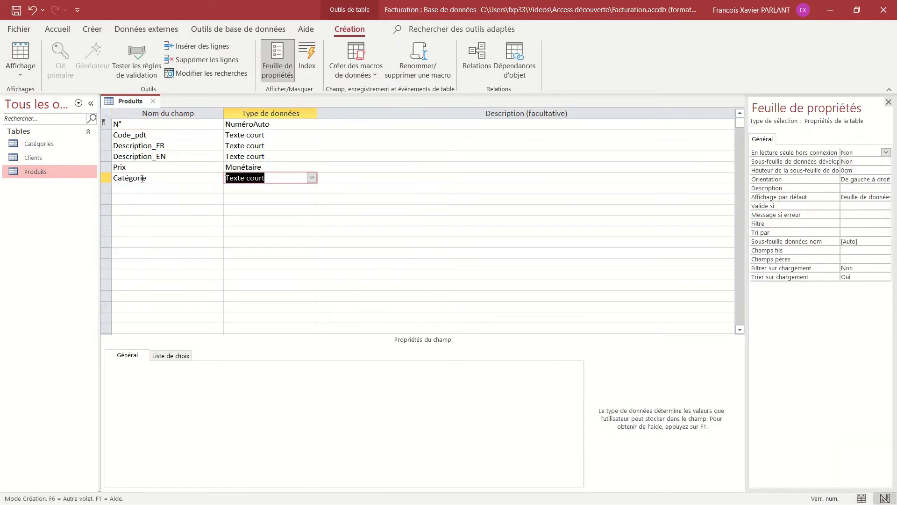
Start the Assistant Liste de choix for the Catégorie field and draw its values from the existing Catégories table
left_click(311, 178)
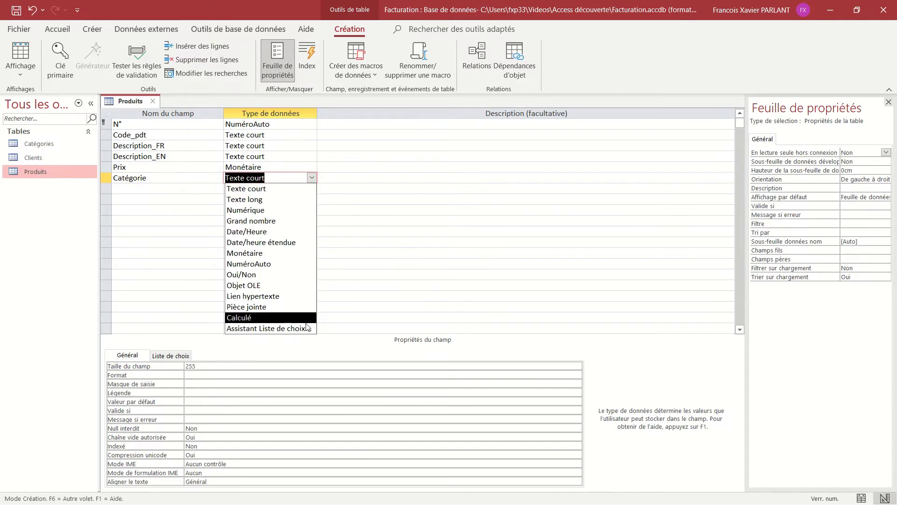
left_click(275, 329)
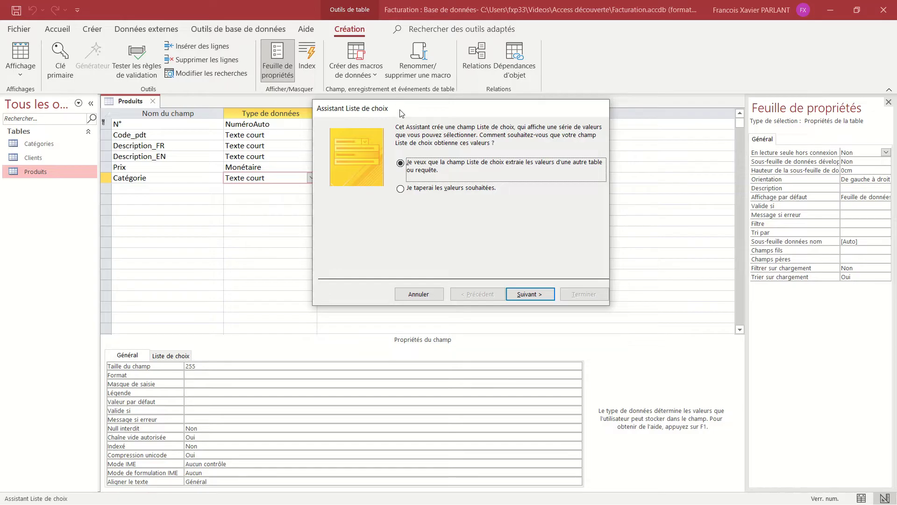
left_click_drag(401, 113, 248, 83)
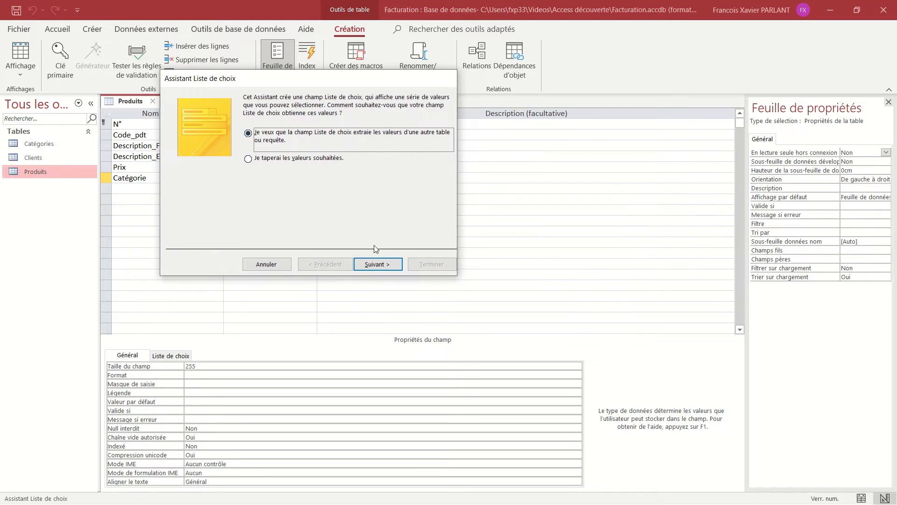
left_click(375, 265)
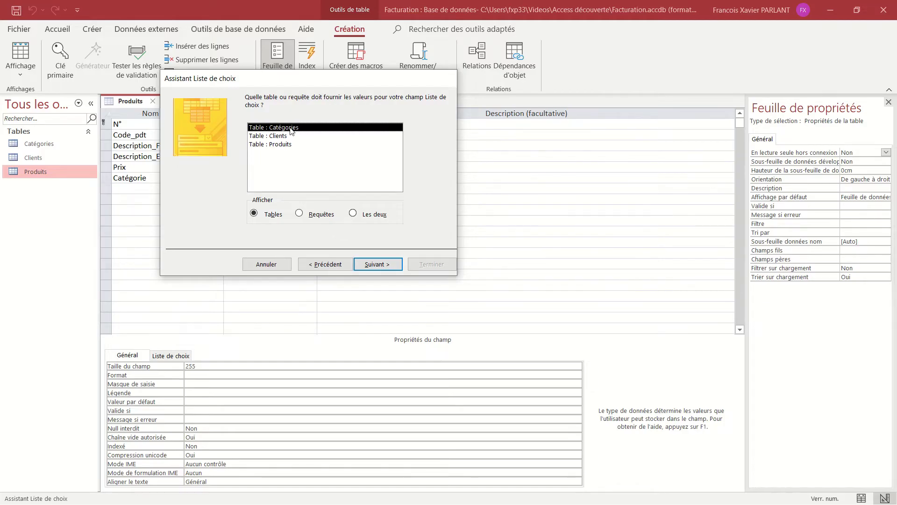
left_click(377, 264)
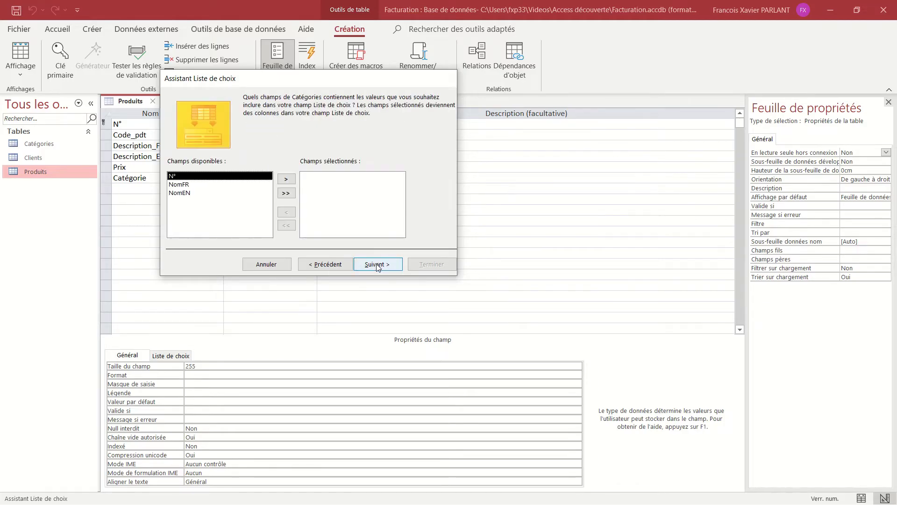
Include NomFR in the lookup list, sort it by NomFR in ascending order, and keep the key column hidden
left_click(214, 188)
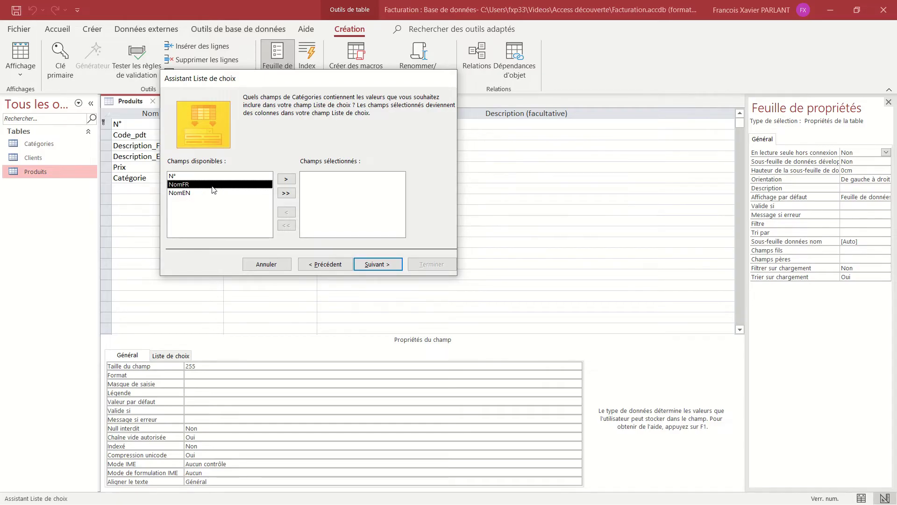
left_click(284, 182)
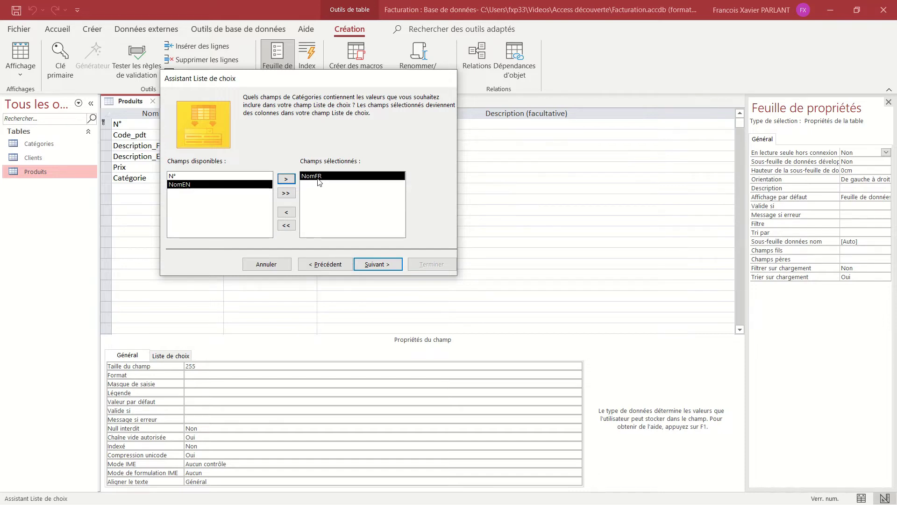
left_click(373, 264)
left_click(269, 136)
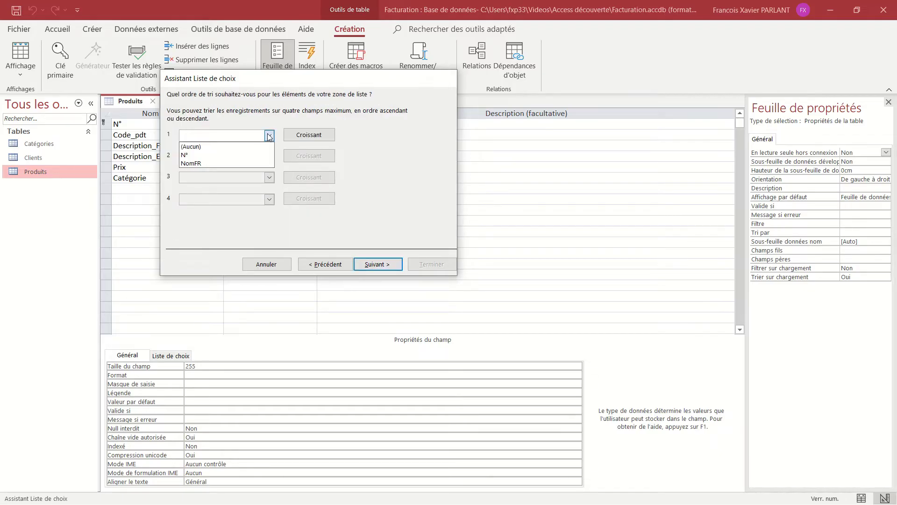
left_click(254, 165)
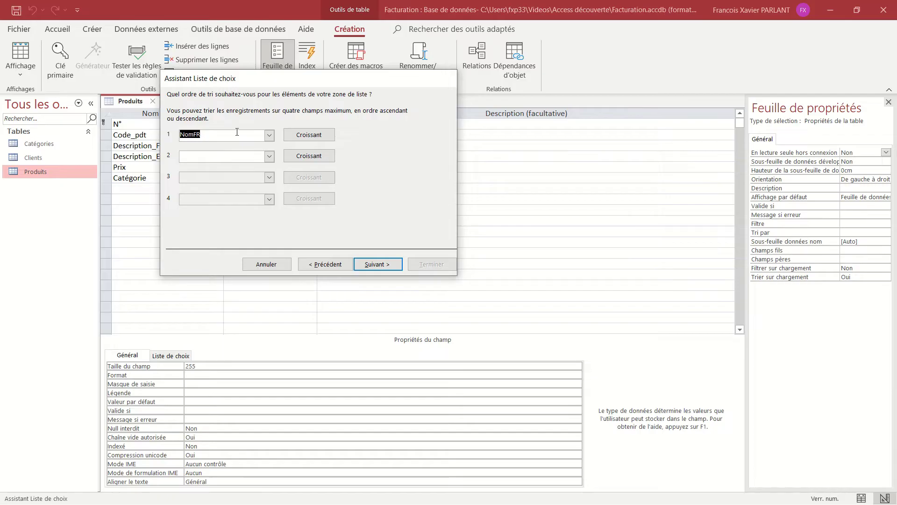
left_click(376, 266)
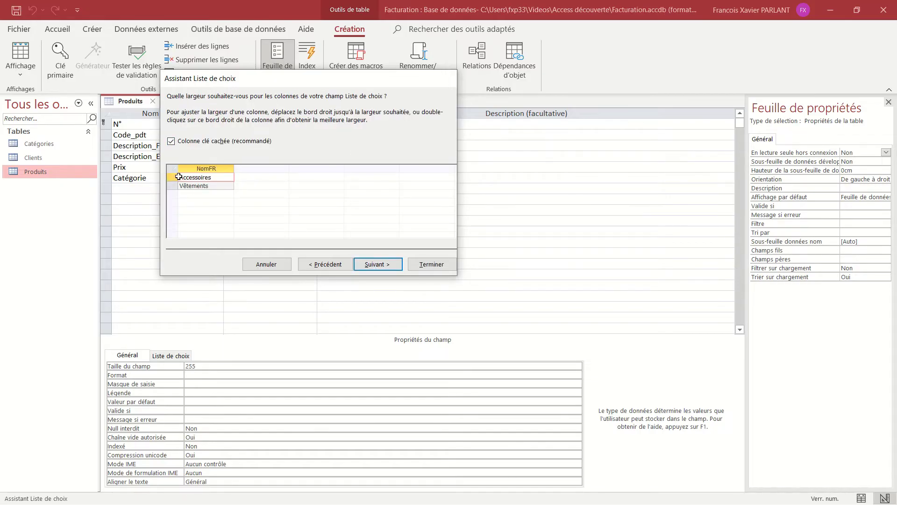
left_click(382, 266)
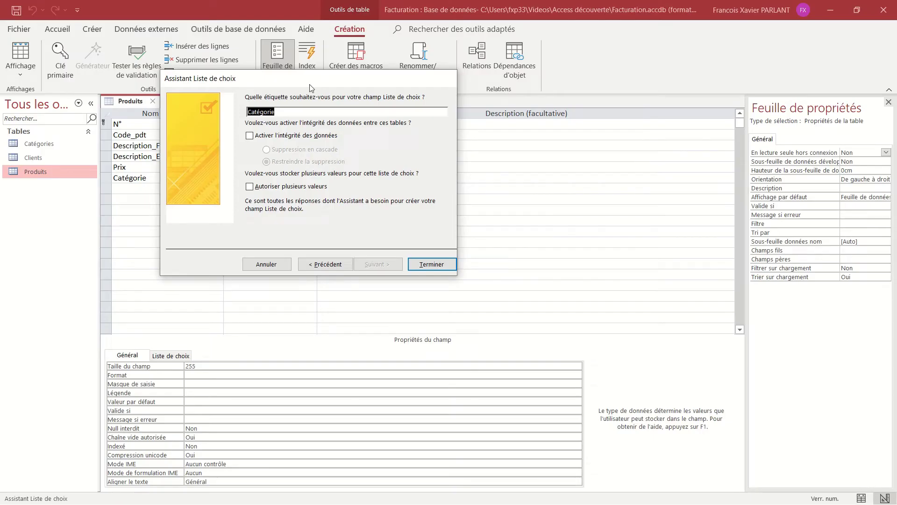
Enable data integrity for the Catégorie lookup with Restreindre la suppression, finish the wizard, and agree to save the table
left_click_drag(315, 85, 446, 73)
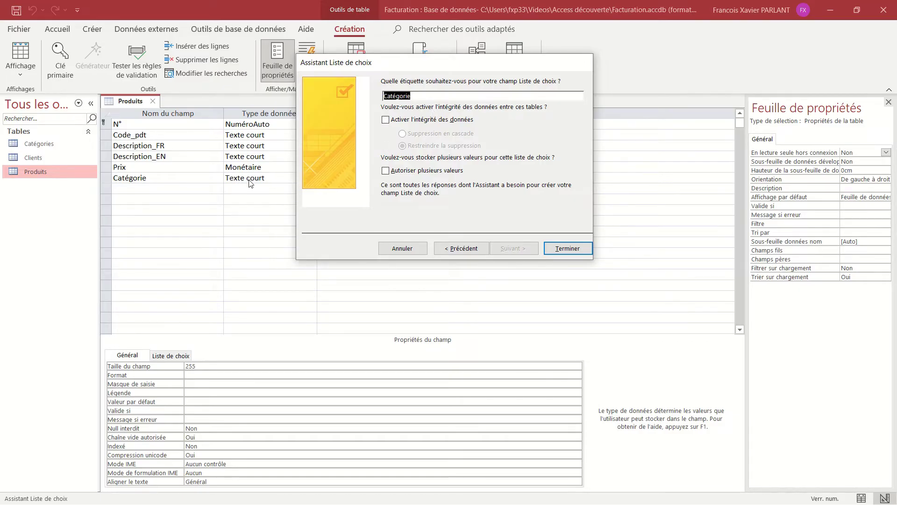
left_click(386, 121)
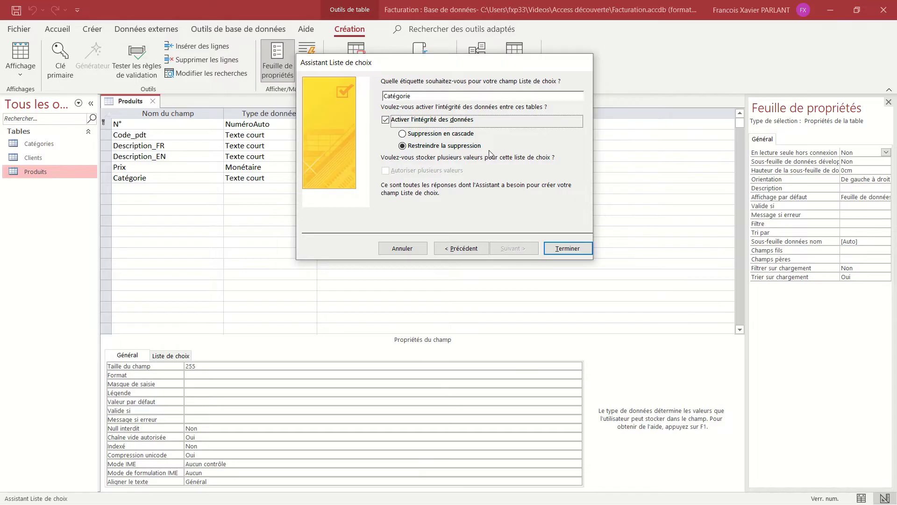
left_click(460, 134)
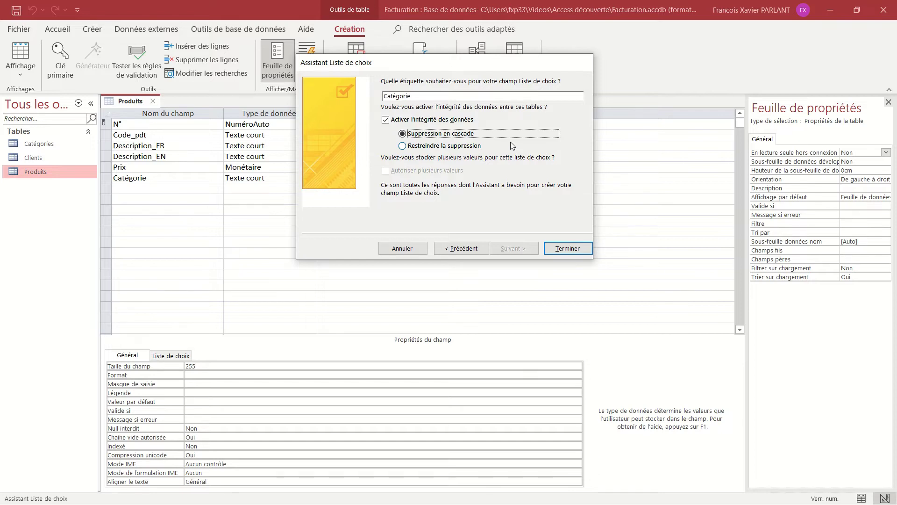
left_click(473, 146)
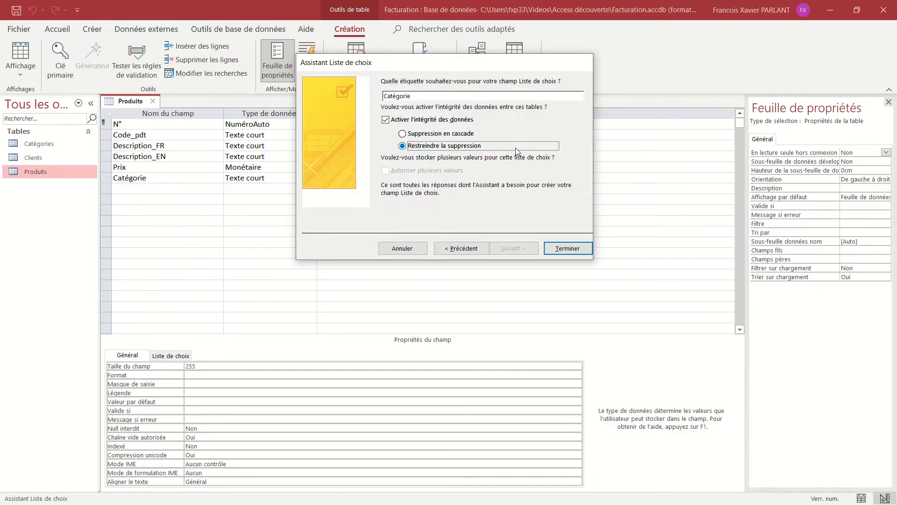
left_click(569, 248)
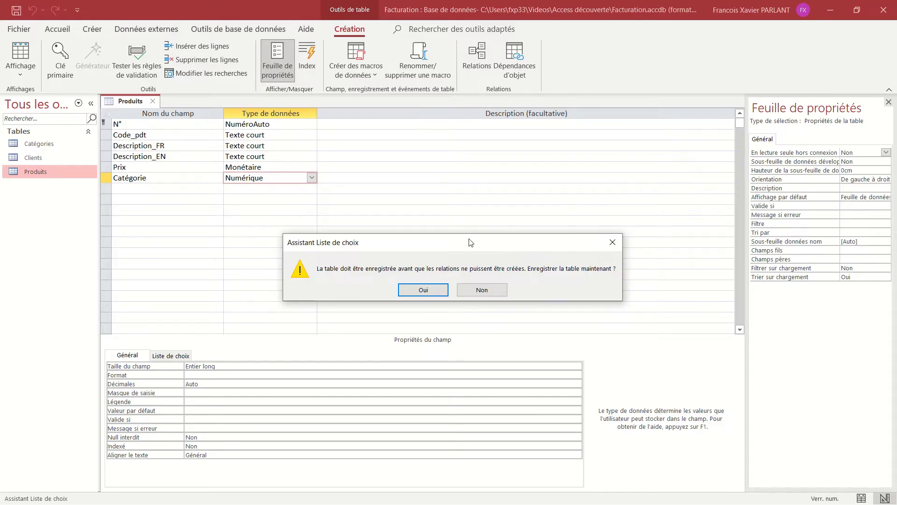
left_click(429, 289)
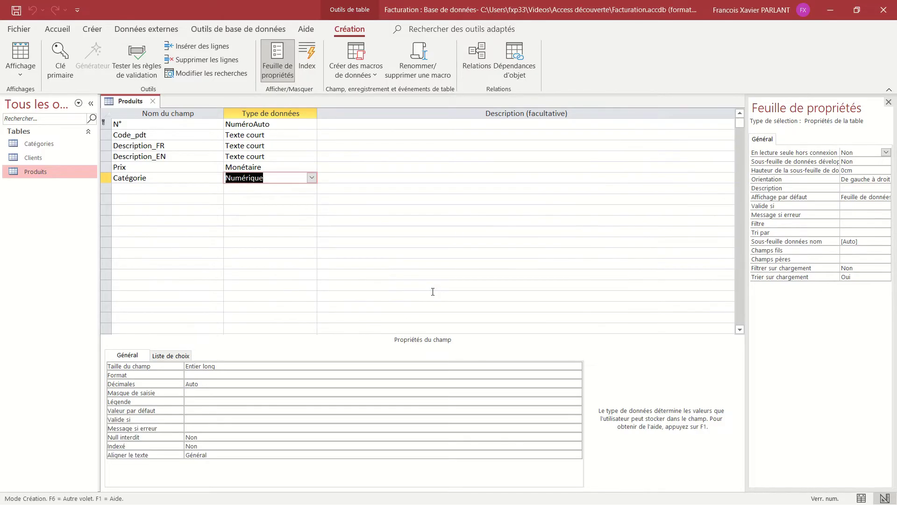
Save the Produits table design, replacing the previously saved modifications
left_click(375, 221)
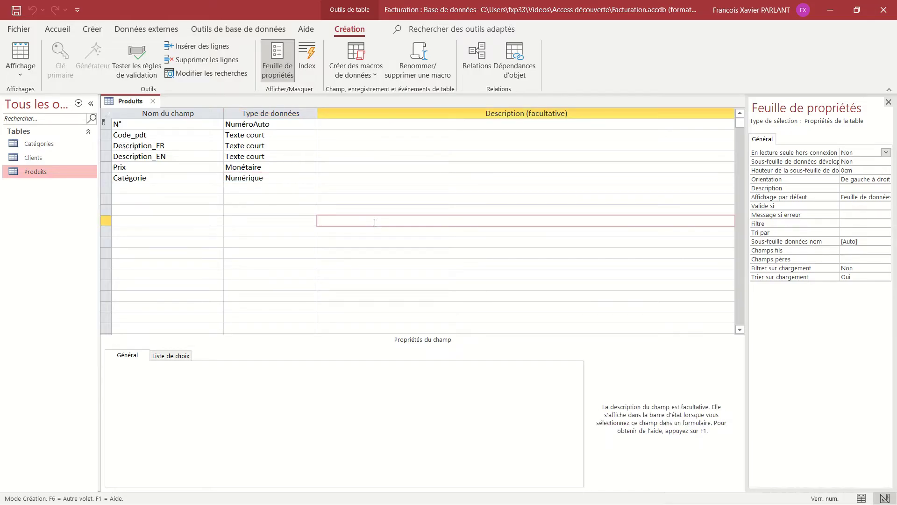
key("ctrl+s")
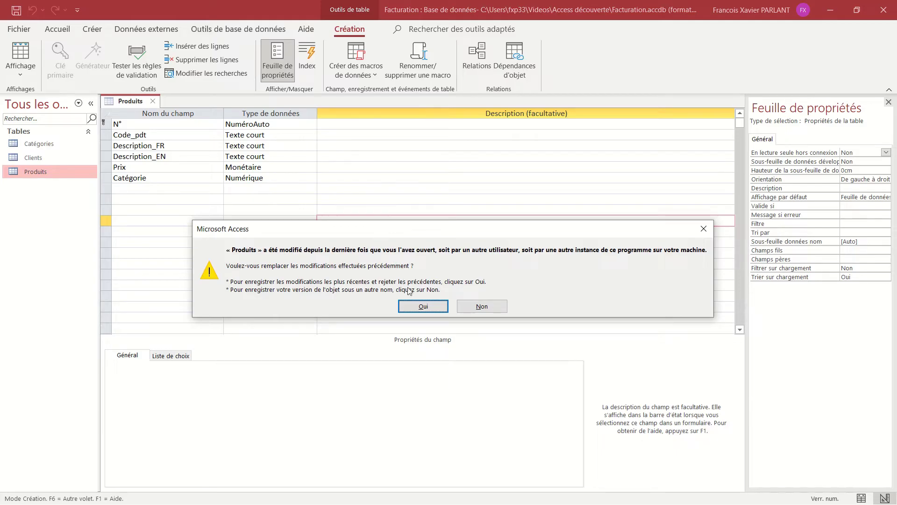
left_click(414, 305)
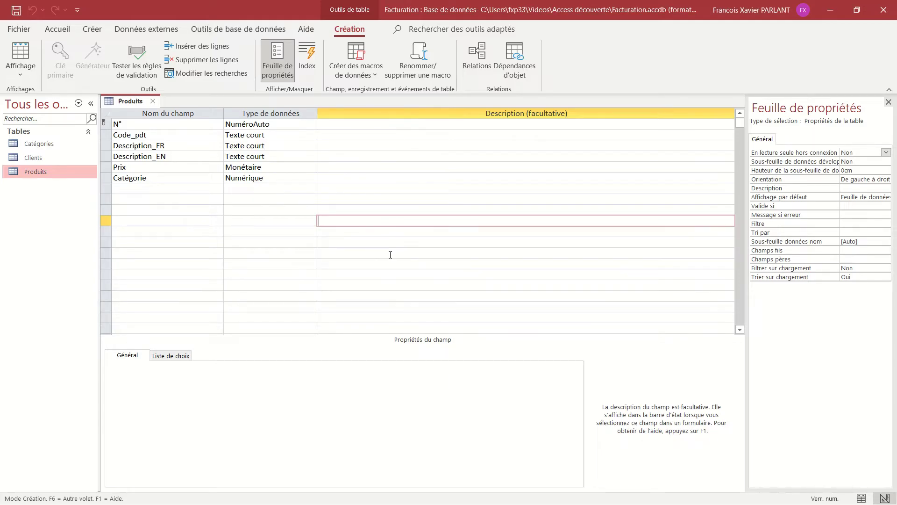
Close the Produits table, create a new table, and save it as Achats to open it in design view
key("ctrl+w")
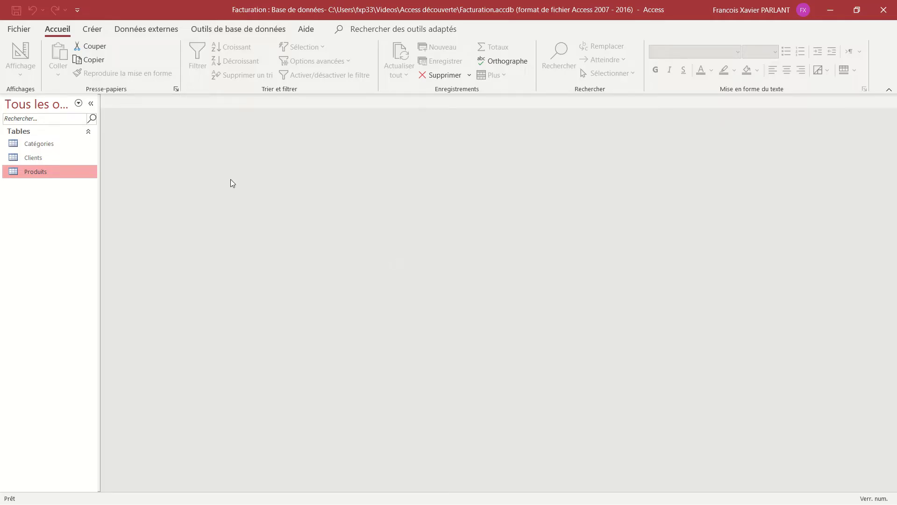
left_click(92, 29)
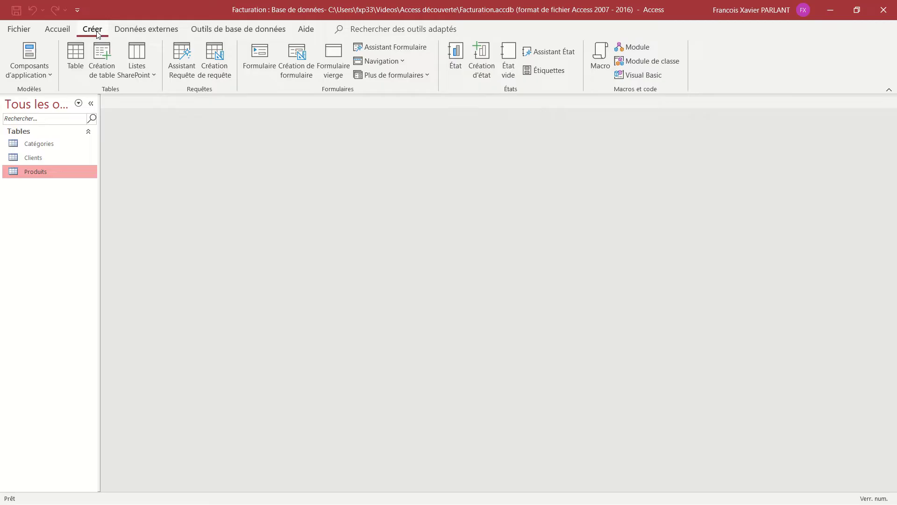
left_click(77, 63)
left_click(20, 53)
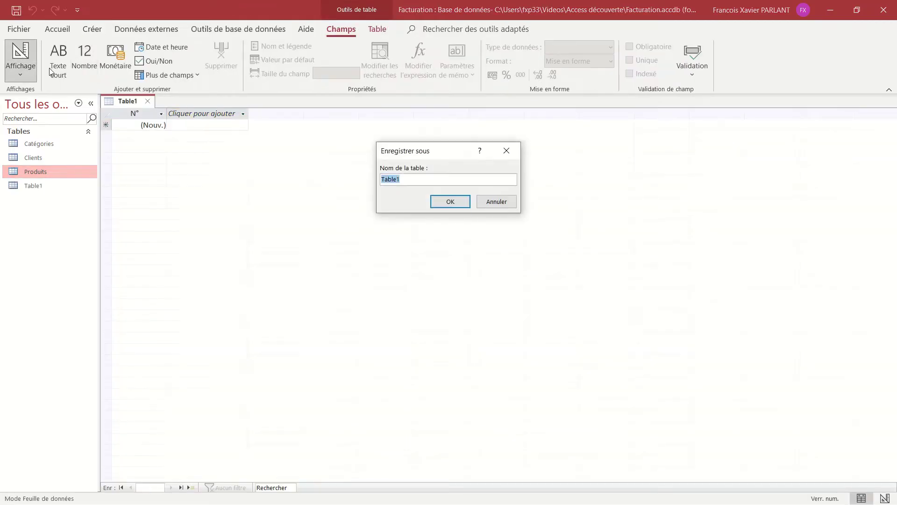
type("Achats")
key("Return")
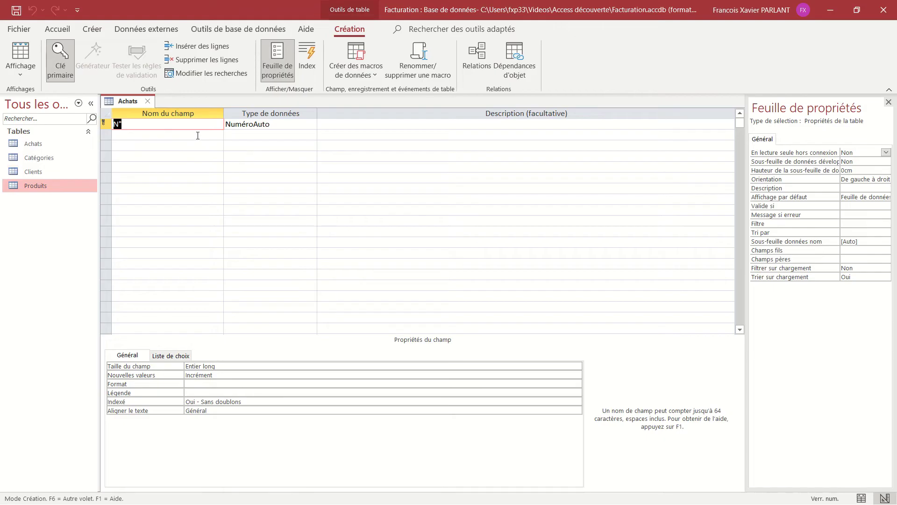
Add a Client field to Achats and use the Assistant Liste de choix to draw its values from the Clients table
left_click(197, 136)
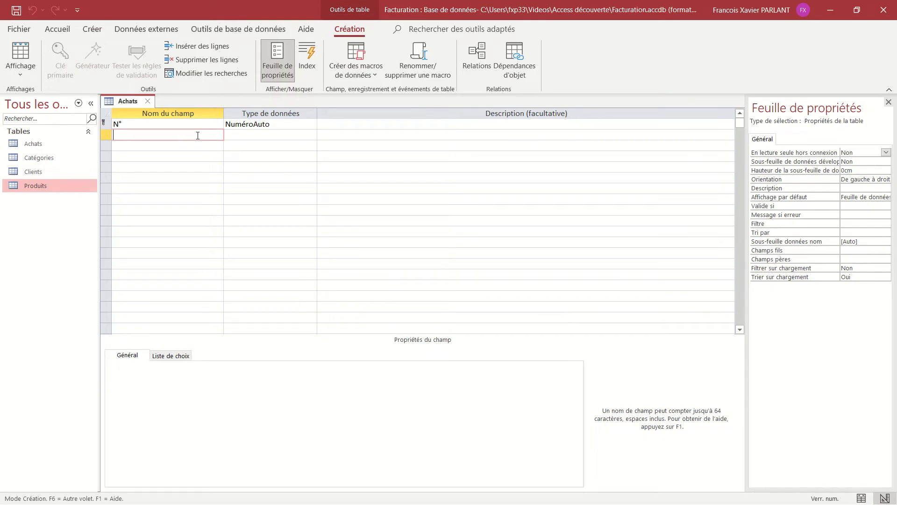
type("Client")
key("Tab")
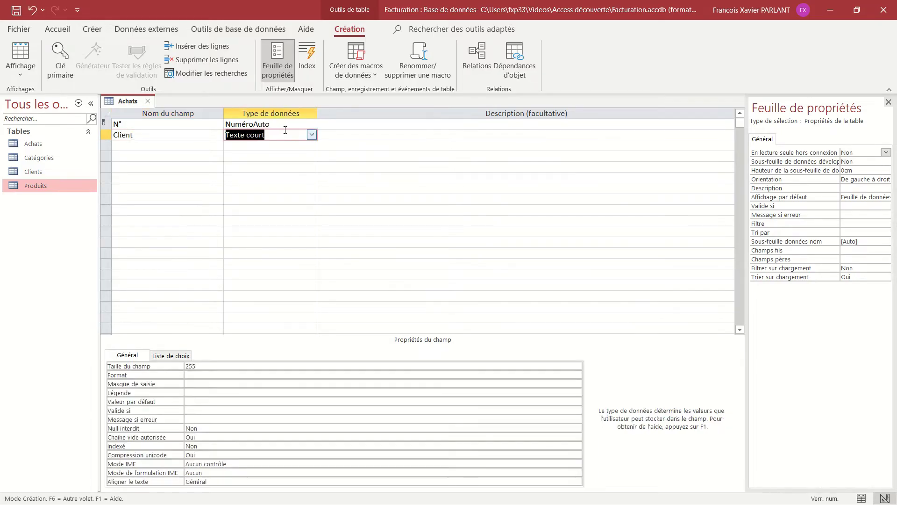
left_click(312, 135)
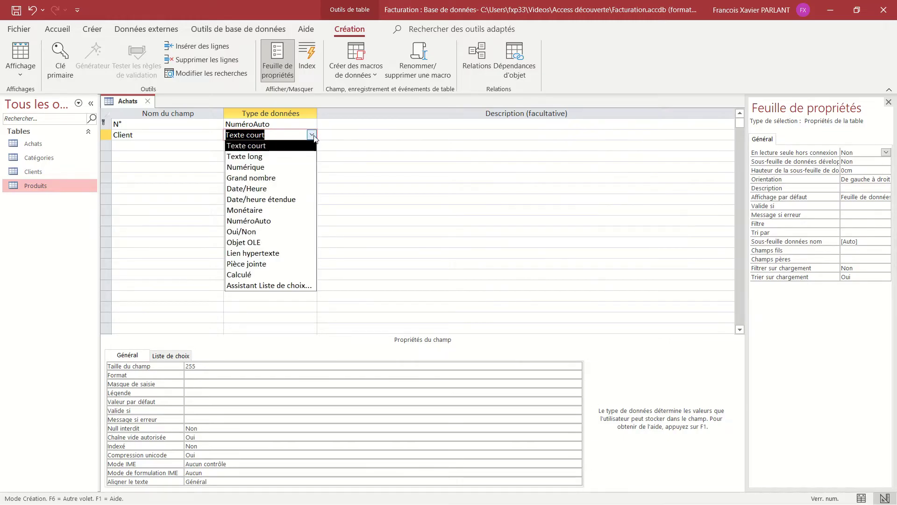
left_click(298, 286)
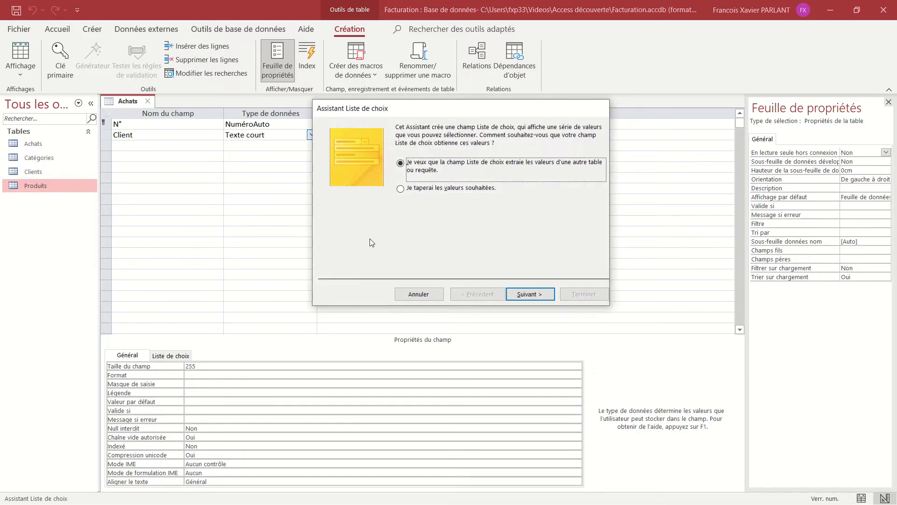
left_click(530, 294)
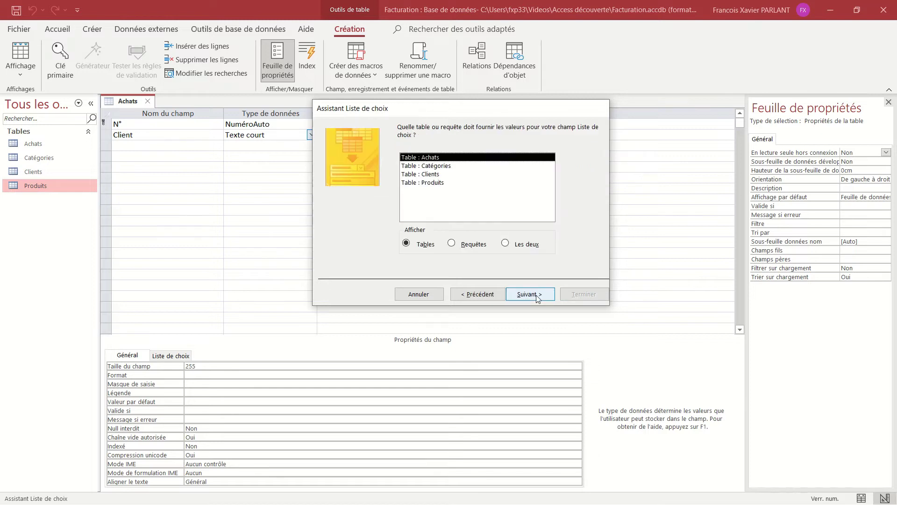
left_click(439, 175)
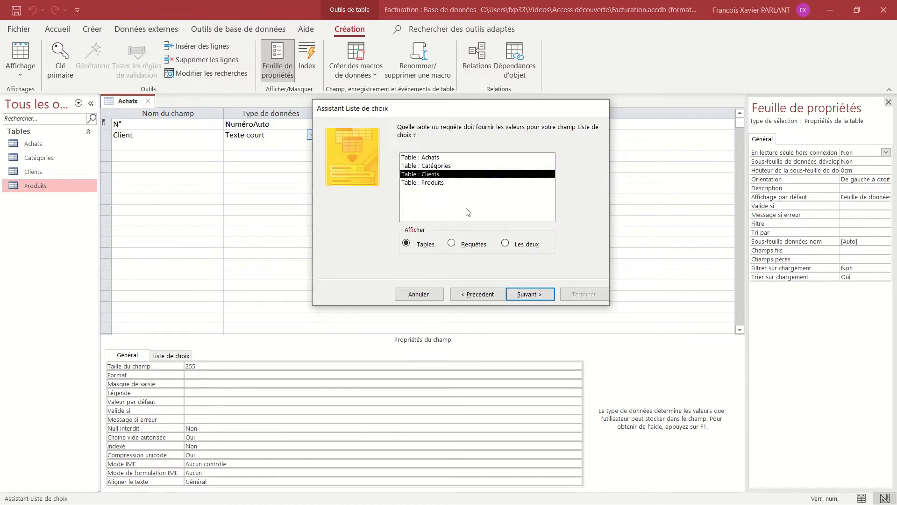
left_click(521, 291)
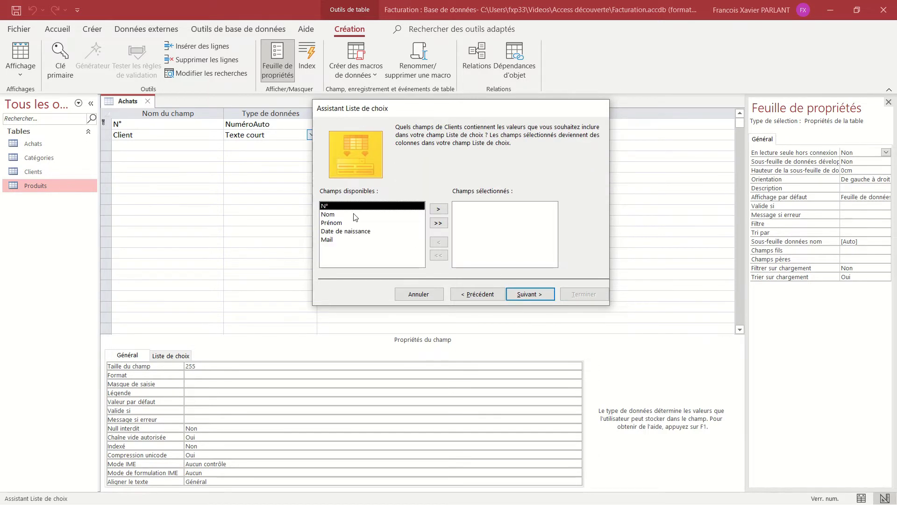
Include Nom and Prénom in the Client lookup list, sort it by Nom in ascending order, and keep the key column hidden
left_click(355, 216)
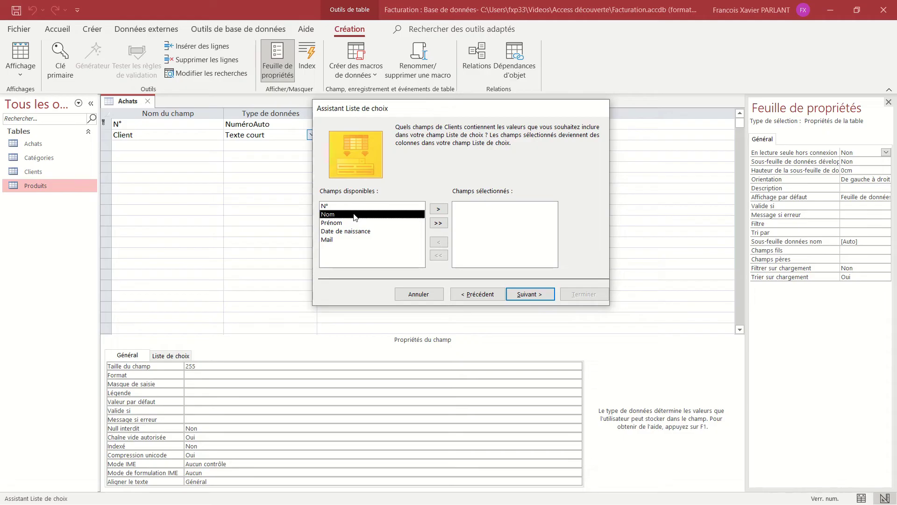
left_click(438, 209)
left_click(436, 210)
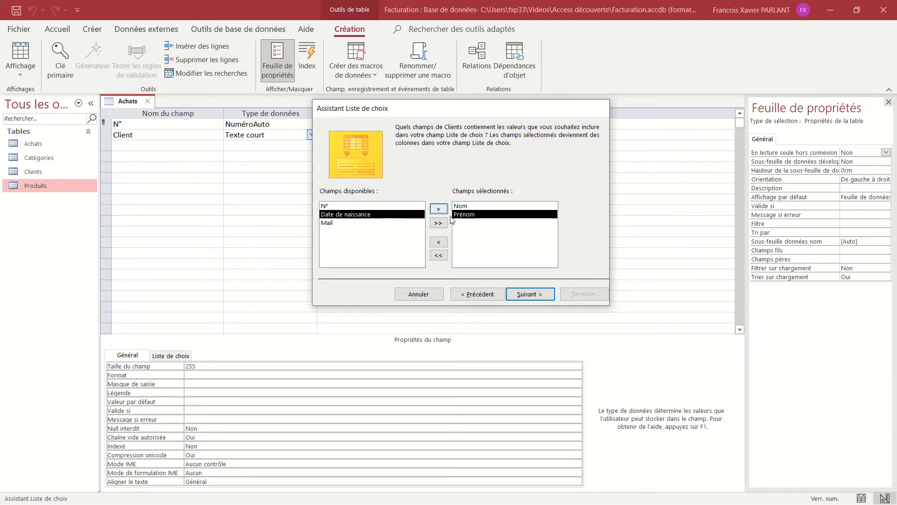
left_click(530, 294)
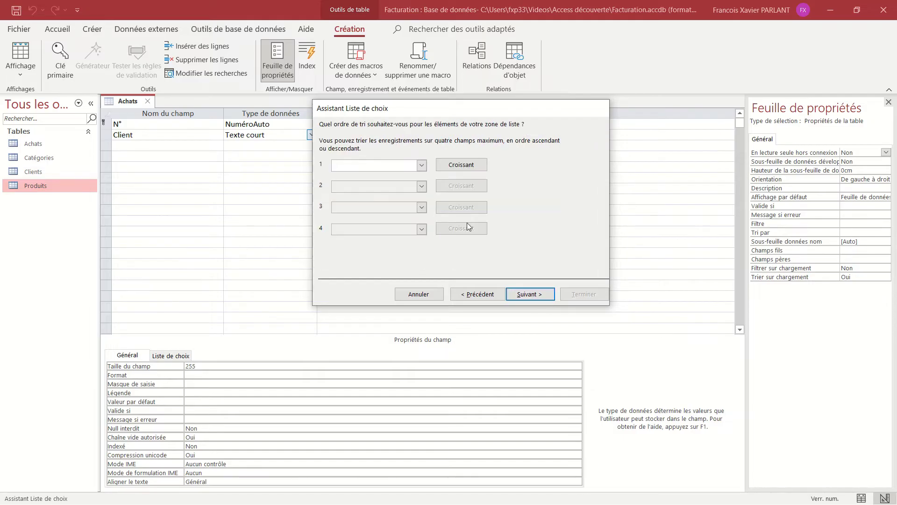
left_click(421, 165)
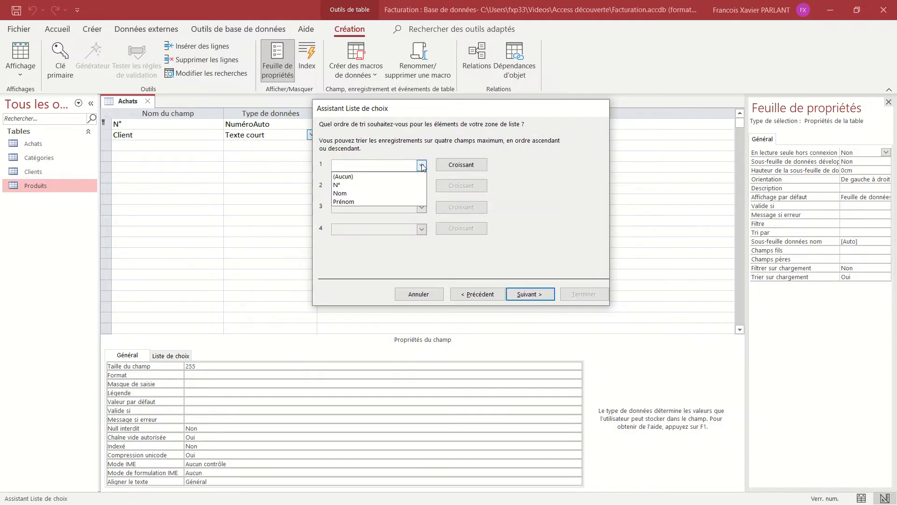
left_click(389, 194)
left_click(527, 298)
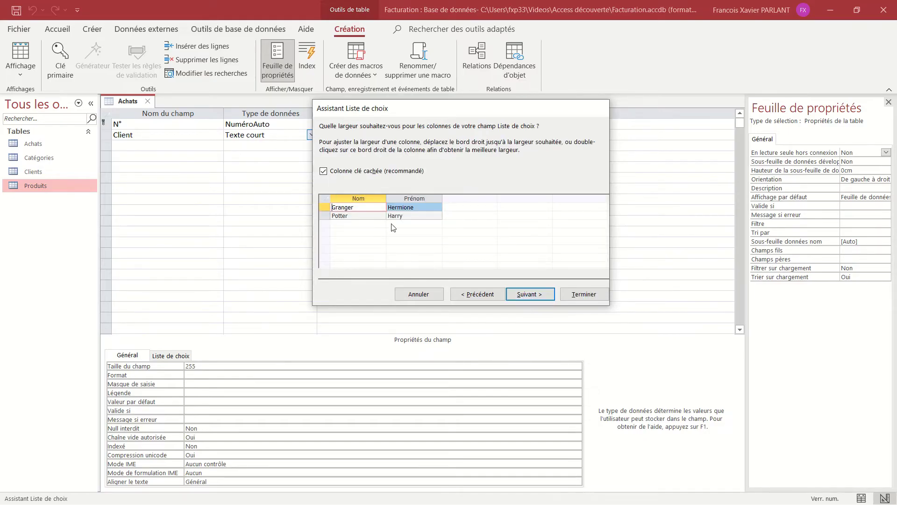
left_click(533, 296)
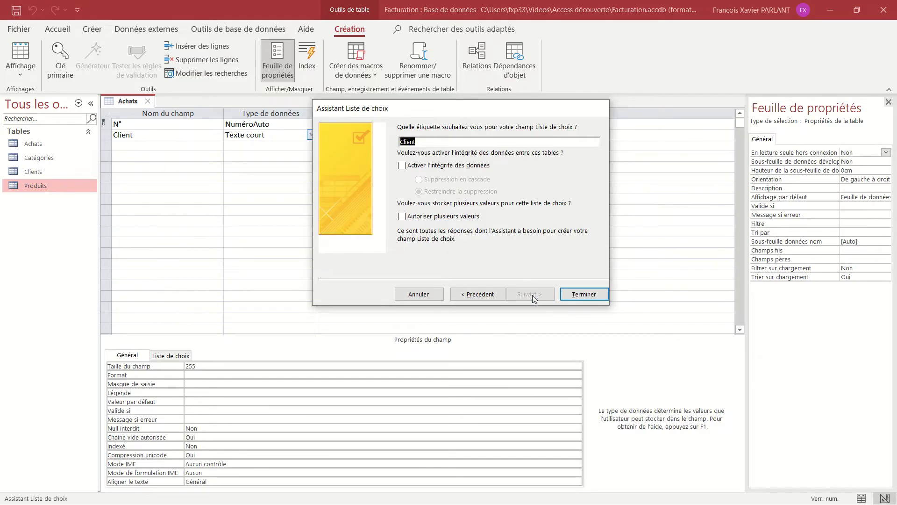
Enable data integrity for the Client lookup with Restreindre la suppression, finish the wizard, and save Achats over the earlier modifications
left_click(402, 166)
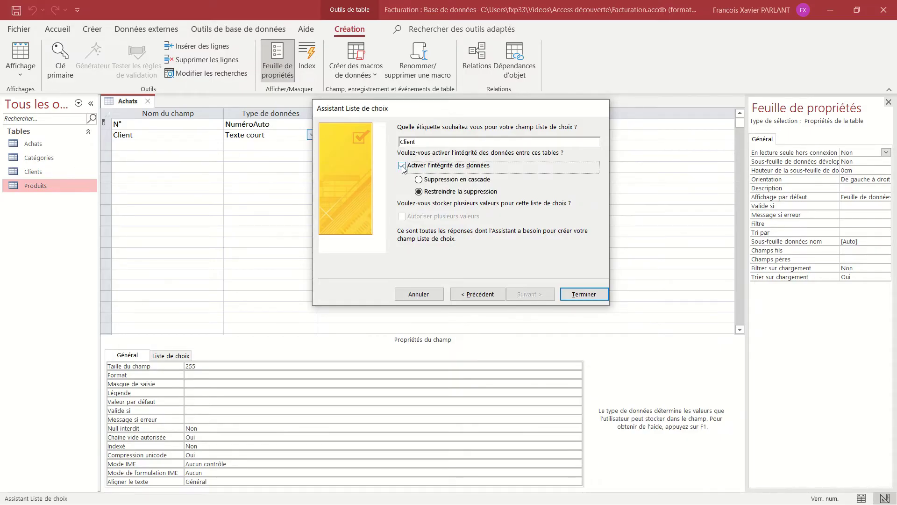
left_click(584, 294)
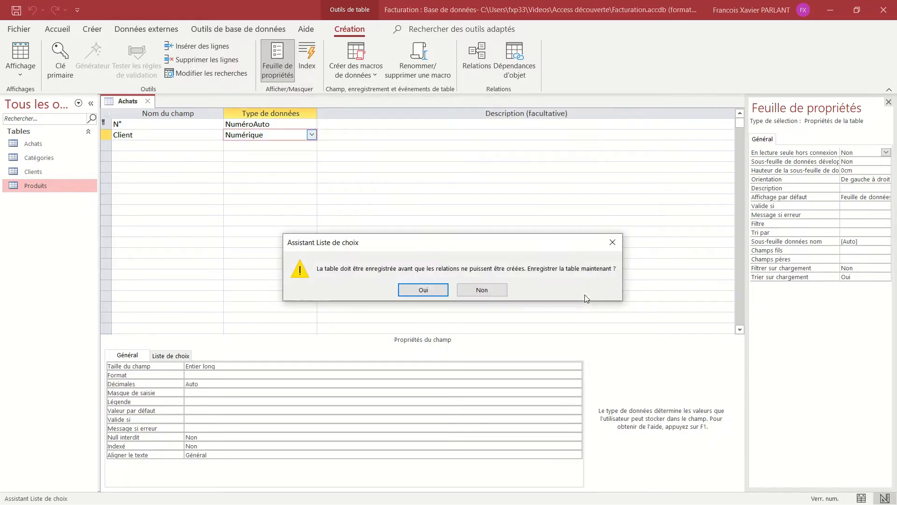
left_click(433, 284)
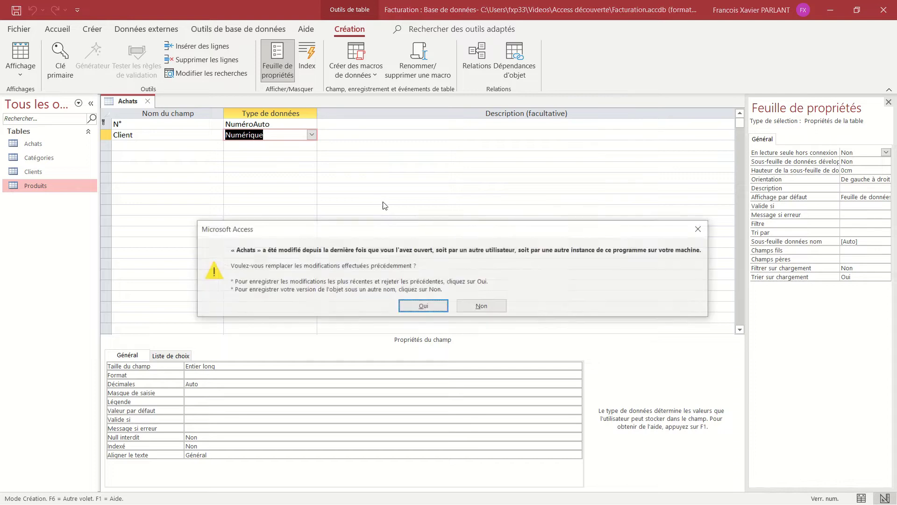
left_click(422, 304)
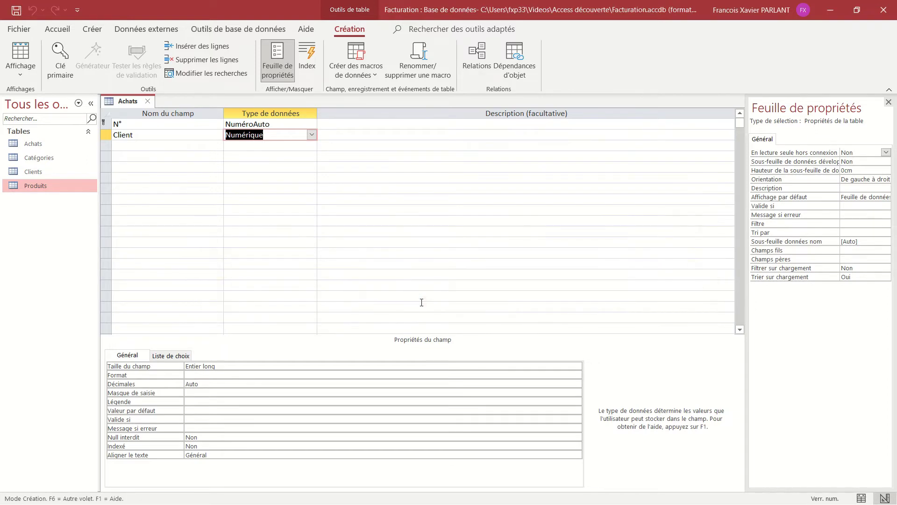
Add a Produit field to Achats and use the Assistant Liste de choix to draw its values from the Produits table
left_click(179, 146)
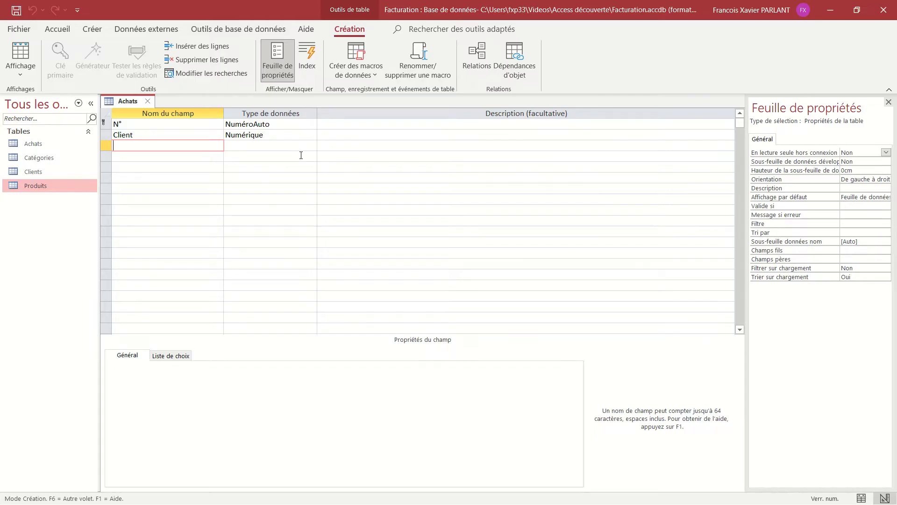
type("Produit")
key("Tab")
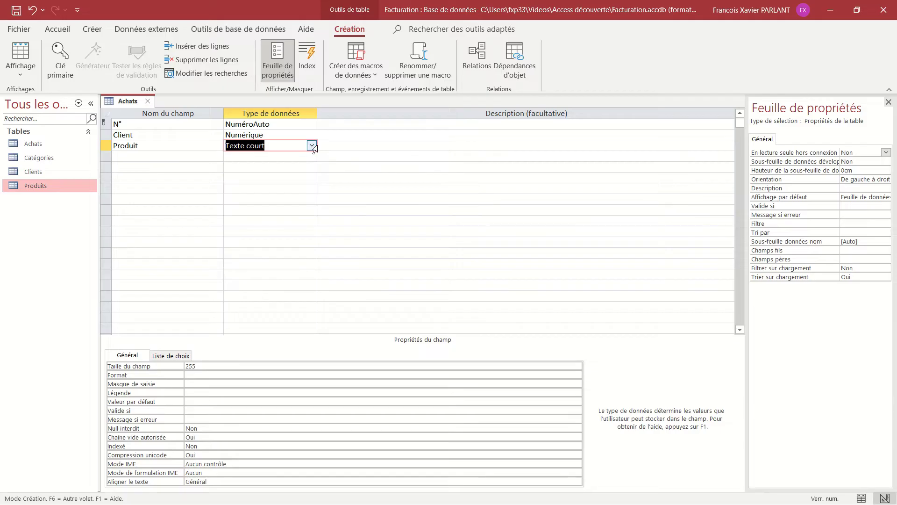
key("Tab")
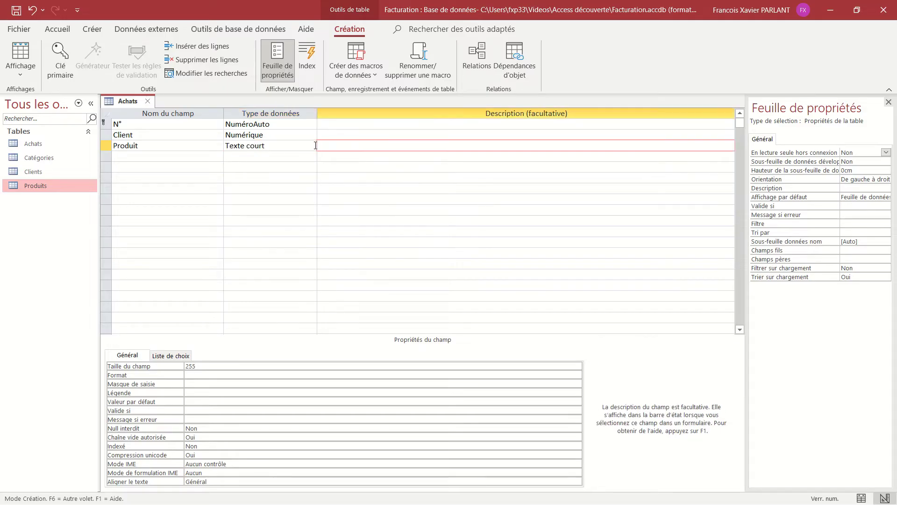
left_click(313, 146)
left_click(293, 299)
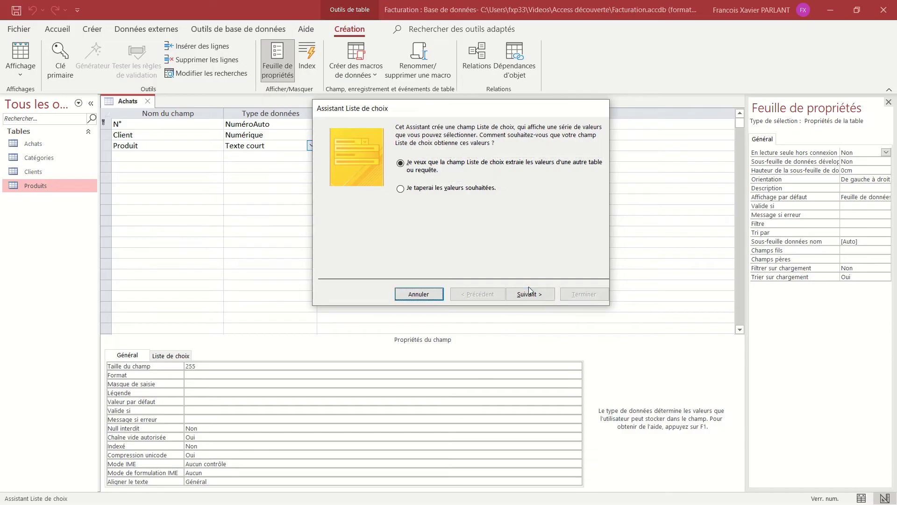
left_click(529, 292)
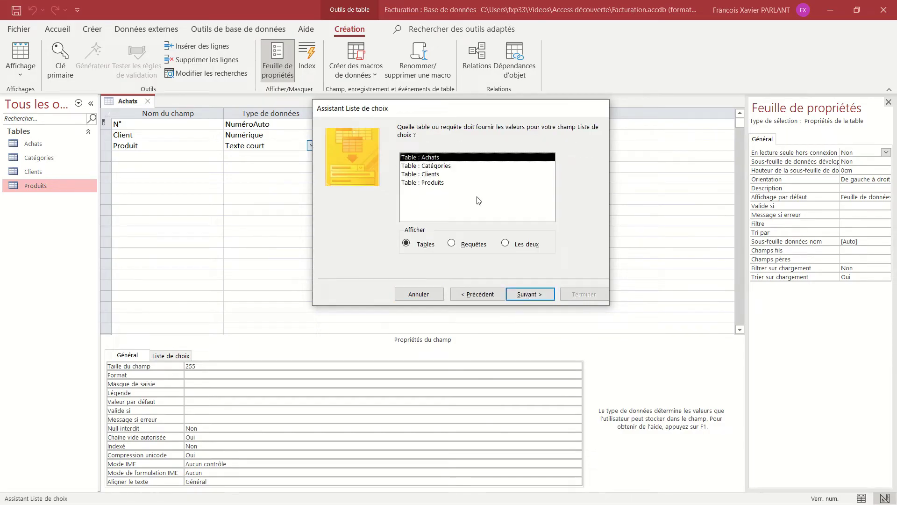
double_click(439, 182)
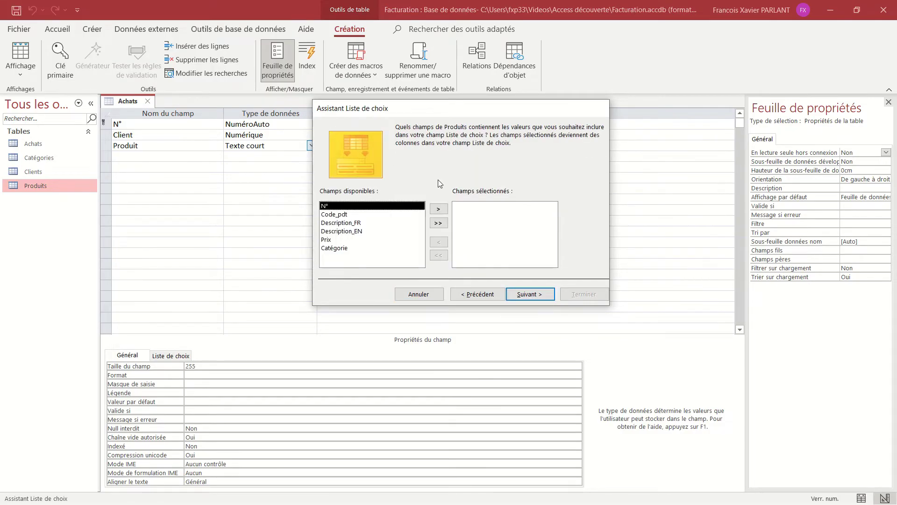
Include Description_FR in the Produit lookup list, sort it by Description_FR in ascending order, and keep the key column hidden
left_click(358, 223)
left_click(442, 210)
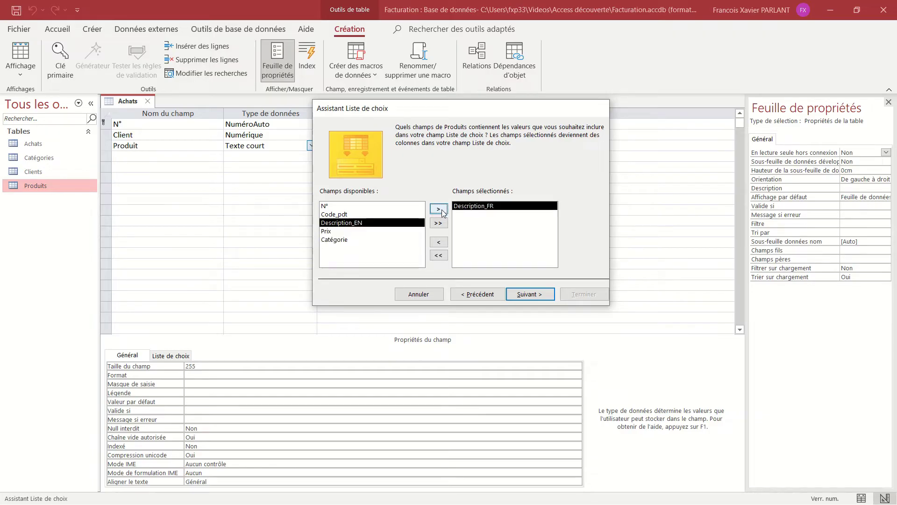
left_click(529, 294)
left_click(421, 165)
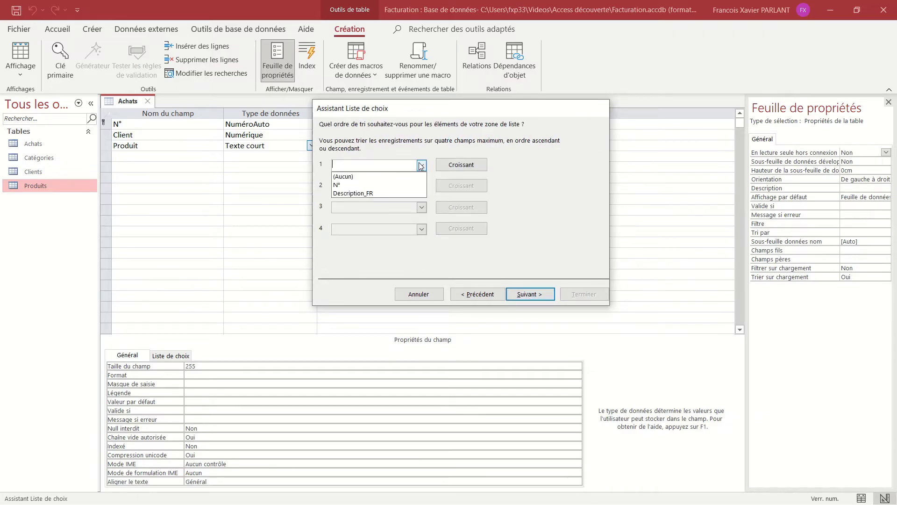
left_click(409, 193)
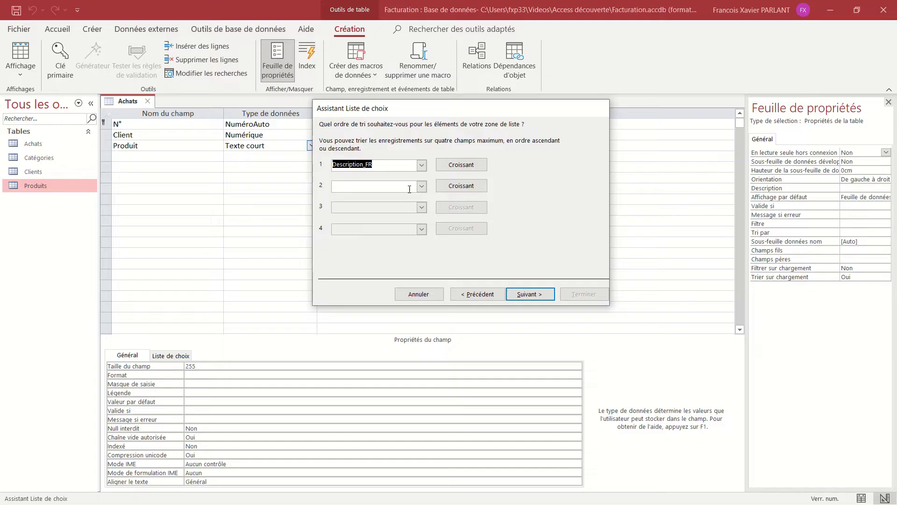
left_click(531, 296)
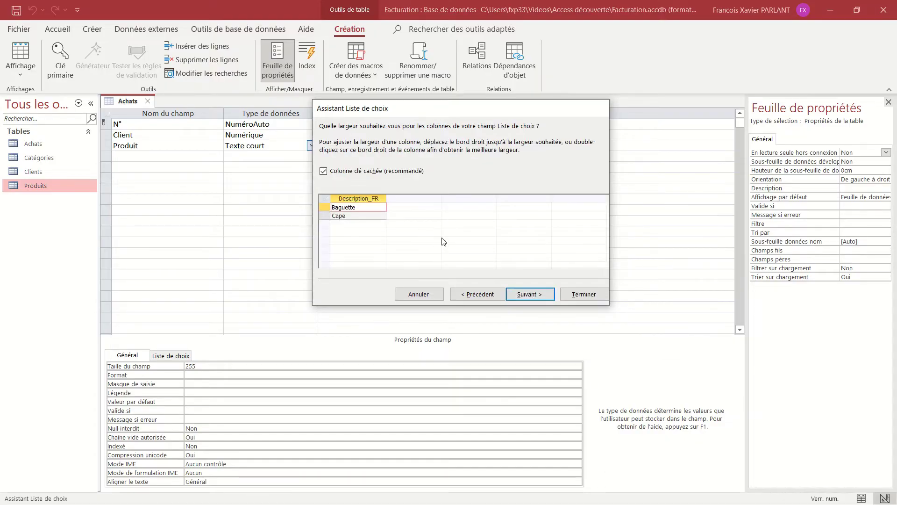
left_click(524, 295)
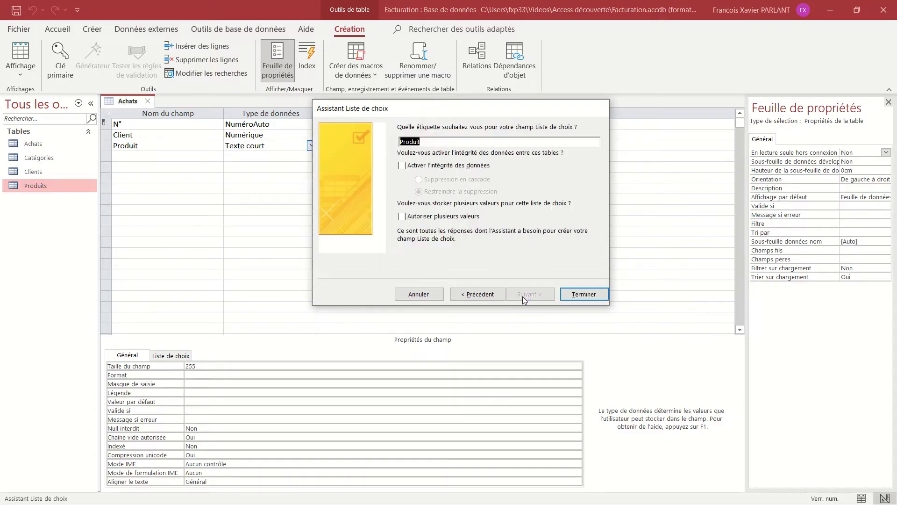
Enable data integrity for the Produit lookup with Restreindre la suppression, finish the wizard, and save Achats over the earlier modifications
left_click(413, 166)
left_click(584, 294)
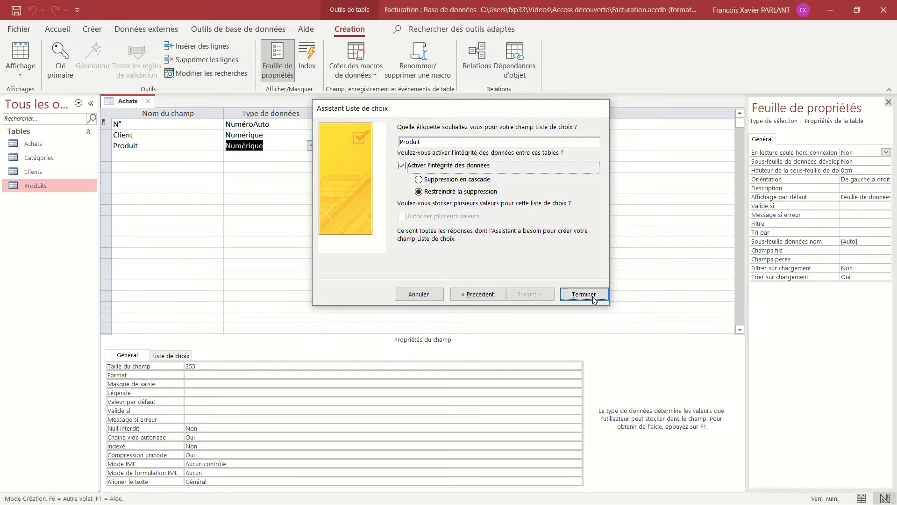
left_click(446, 290)
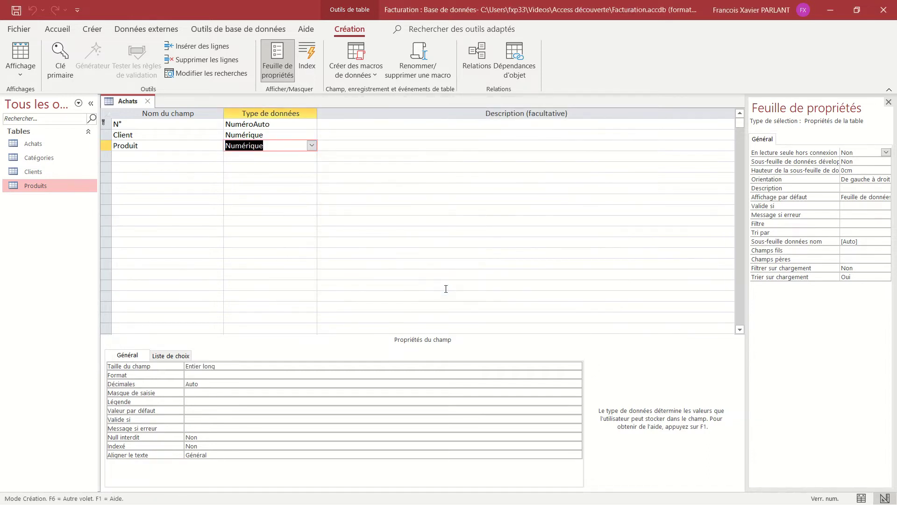
left_click(426, 307)
left_click(150, 156)
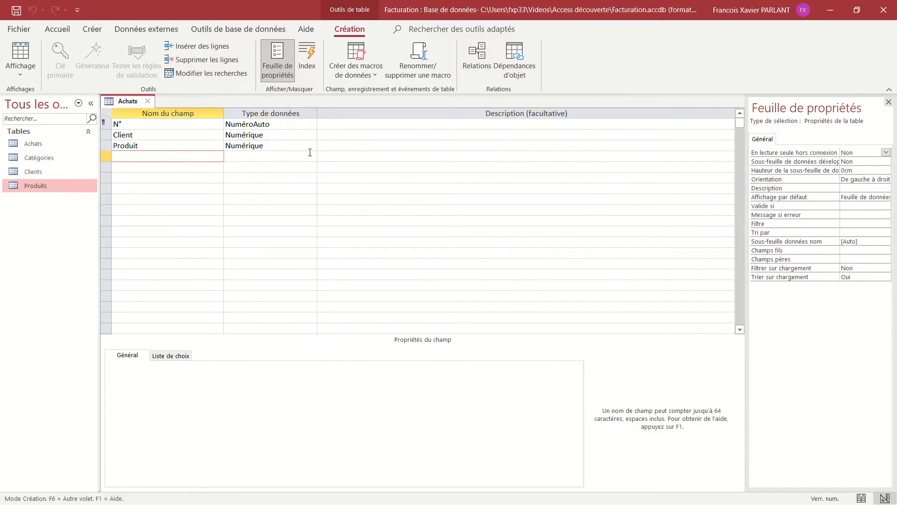
Add a Quantité field of type Numérique to the Achats table and close the table
type("Quantité")
key("Tab")
left_click(311, 156)
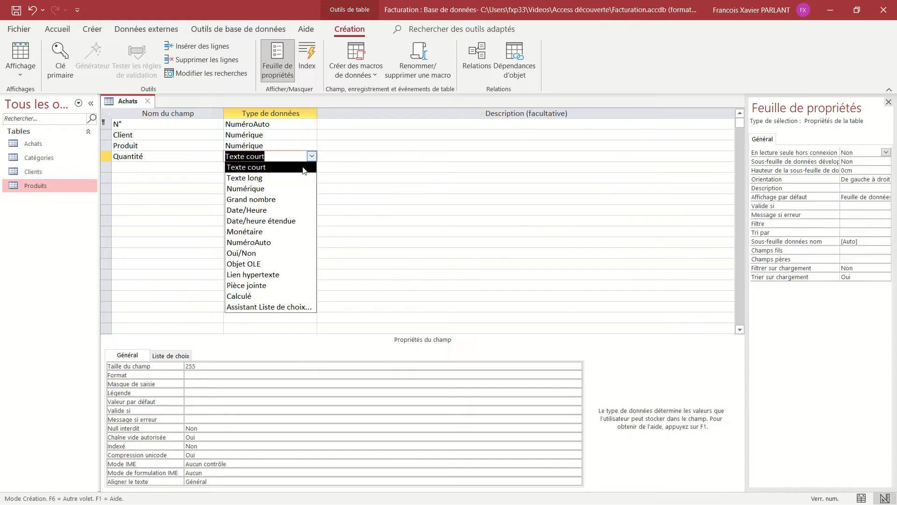
left_click(292, 188)
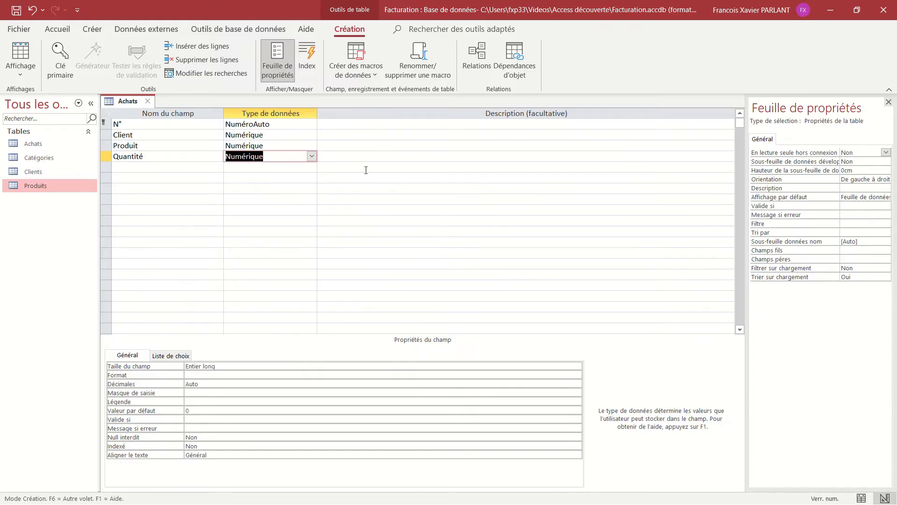
key("Tab")
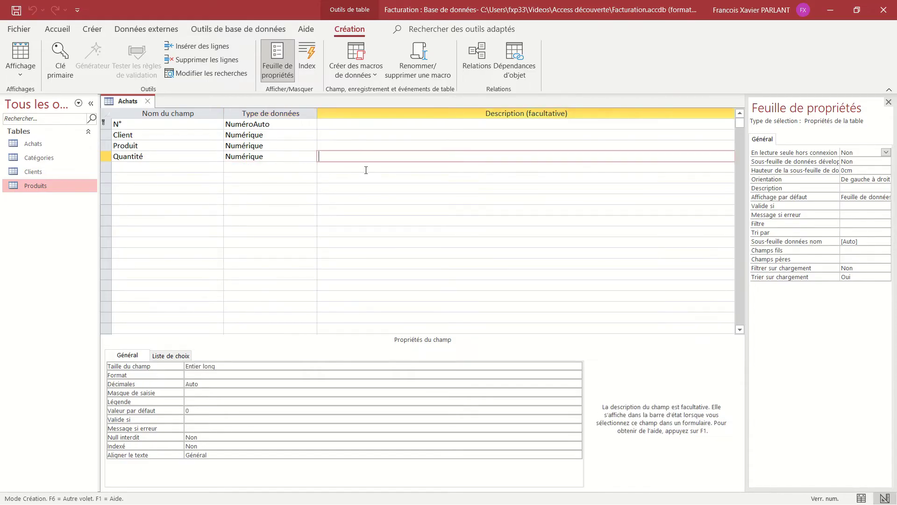
key("ctrl+w")
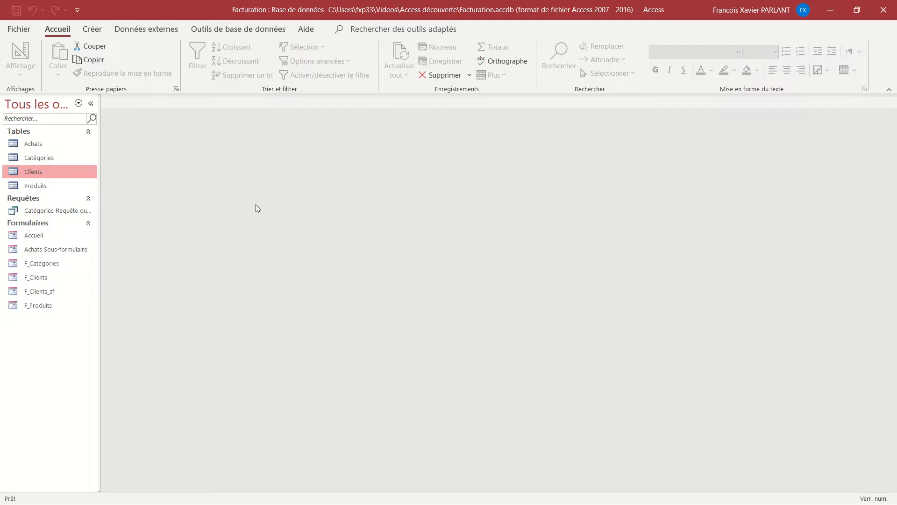
Open the Clients table in design mode and add a Nom complet field of type Calculé
right_click(54, 170)
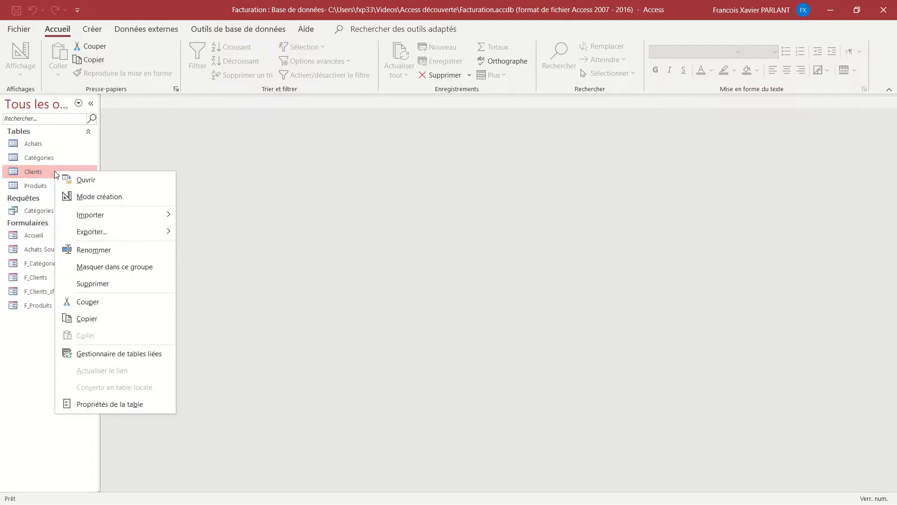
left_click(96, 196)
left_click(198, 182)
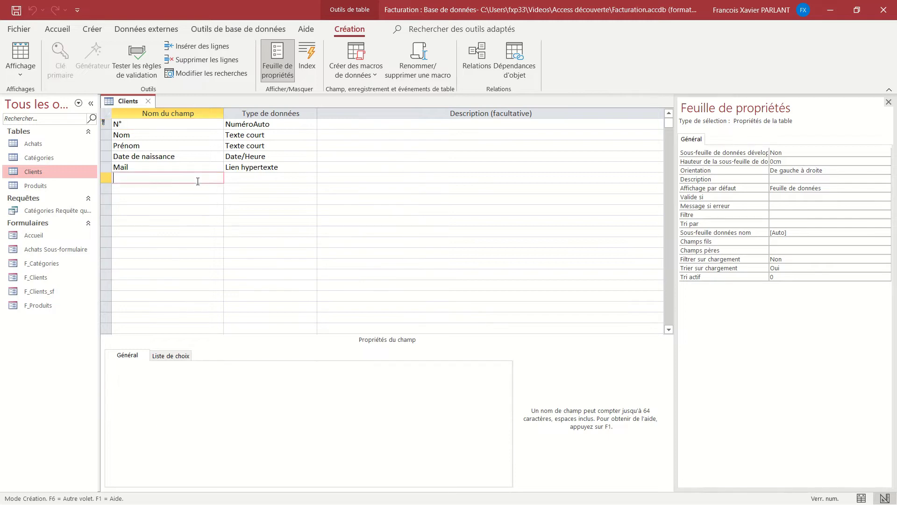
type("Nom complet")
key("Tab")
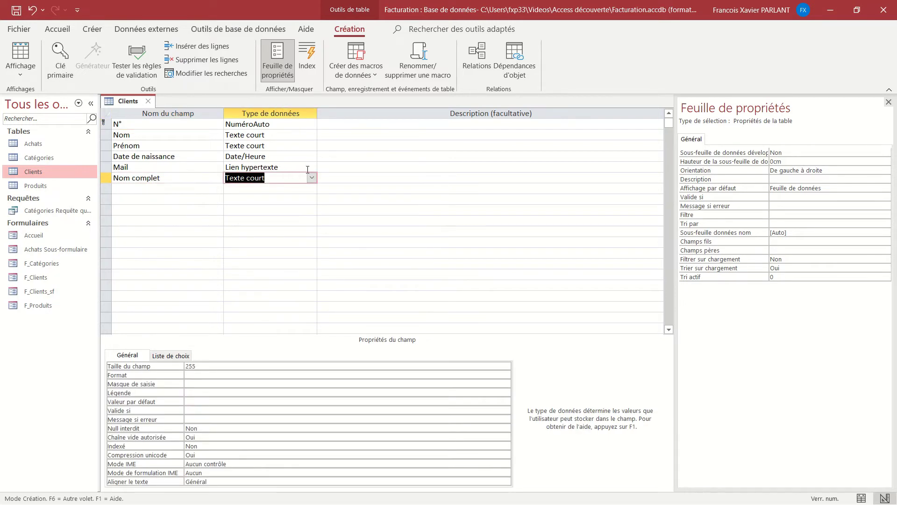
left_click(312, 177)
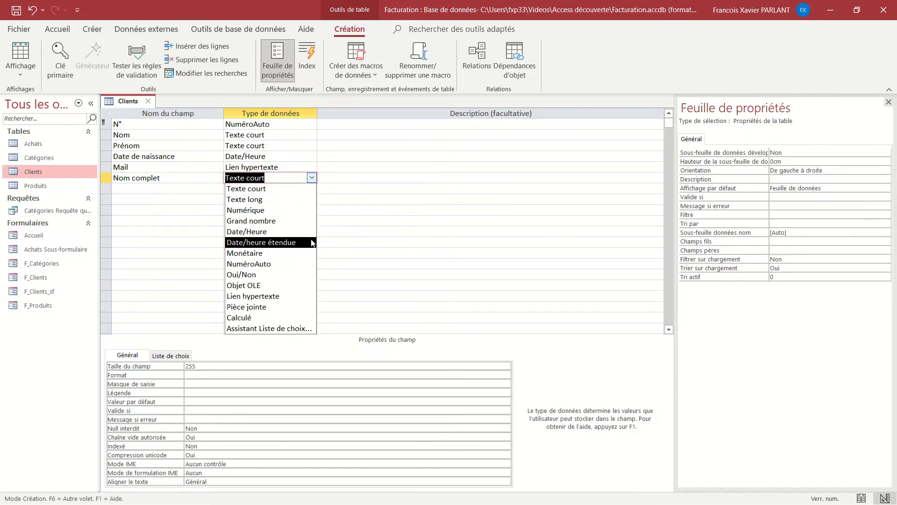
left_click(305, 318)
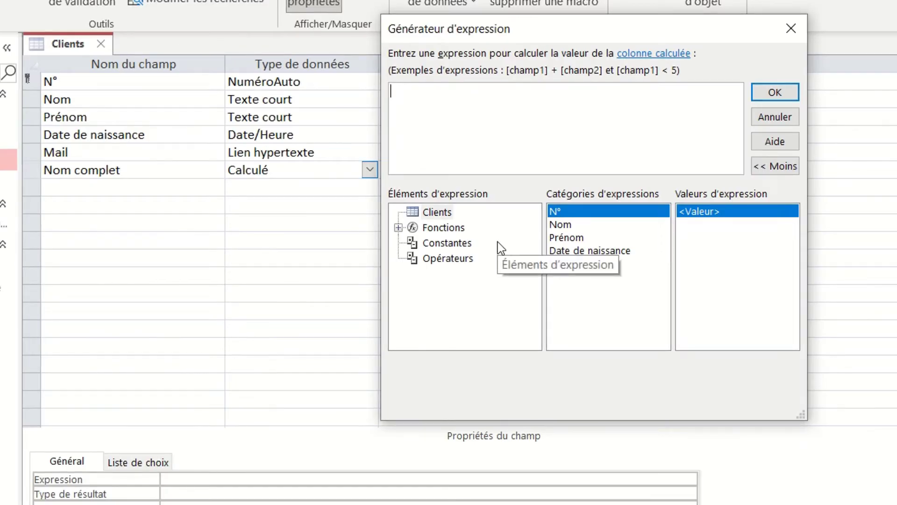
Define the Nom complet calculation as [Prénom] & " " & [Nom] and confirm the expression
double_click(578, 237)
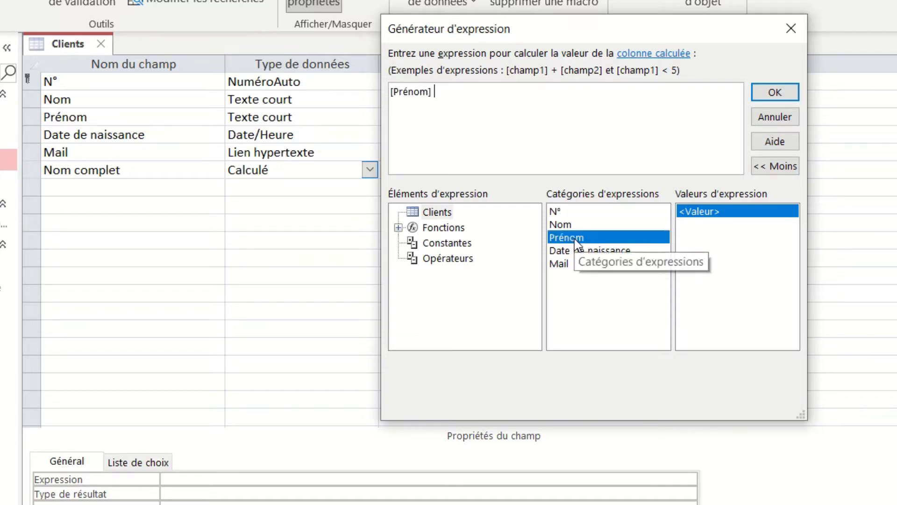
type("&")
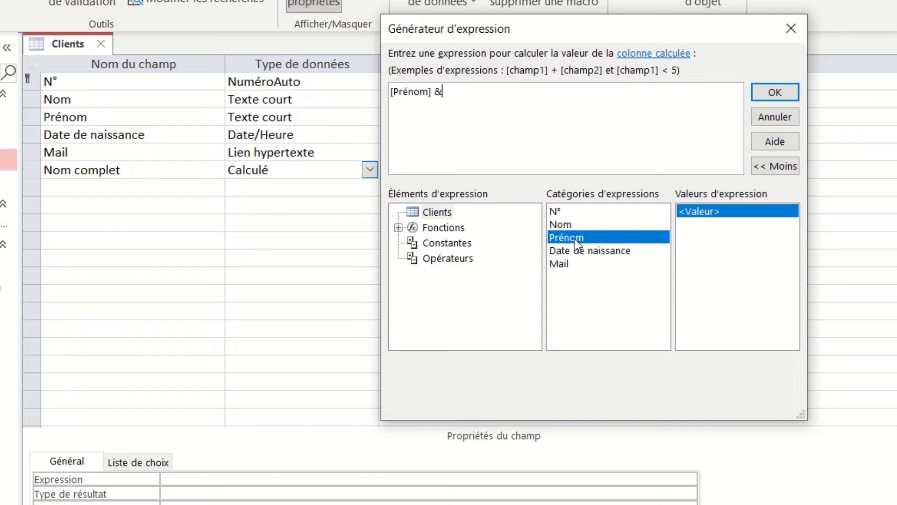
type("\" \"")
type("&")
double_click(605, 225)
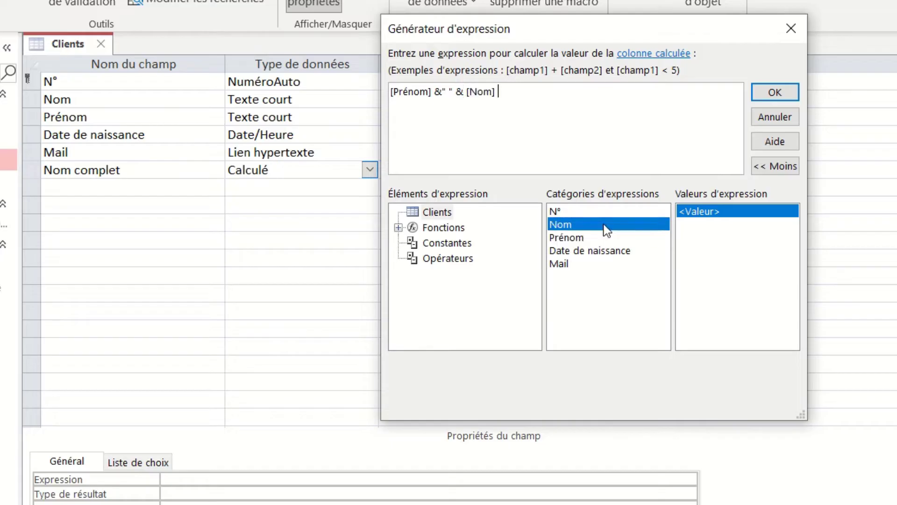
left_click(775, 92)
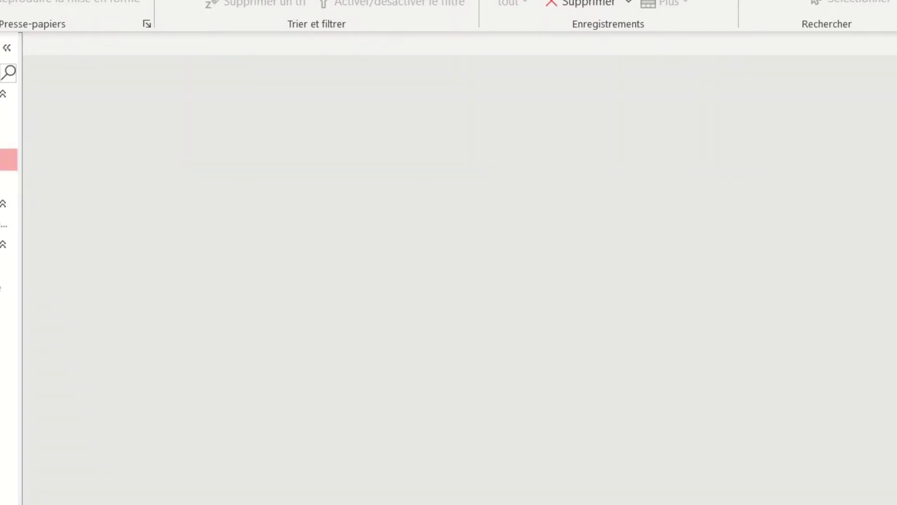
Open the Clients table's datasheet and widen the Nom complet column to fit its contents
double_click(9, 159)
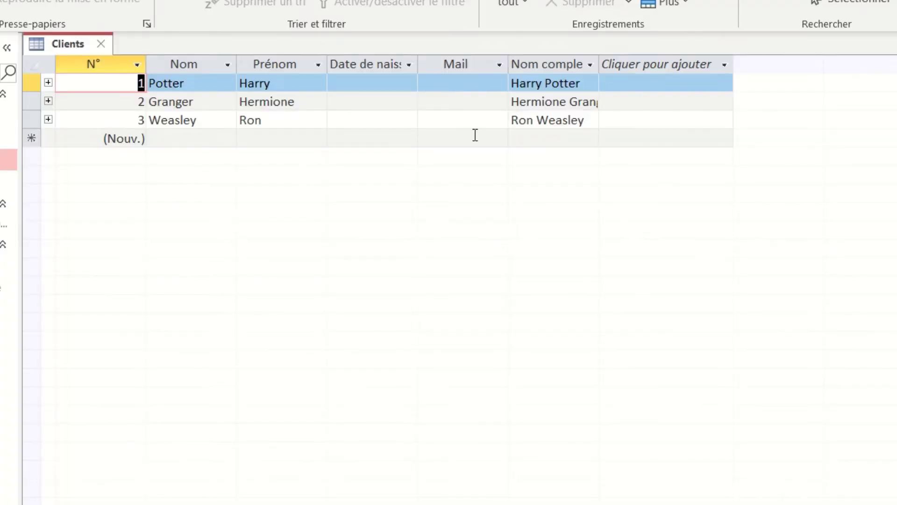
left_click_drag(600, 56, 654, 57)
left_click(659, 64)
left_click(606, 203)
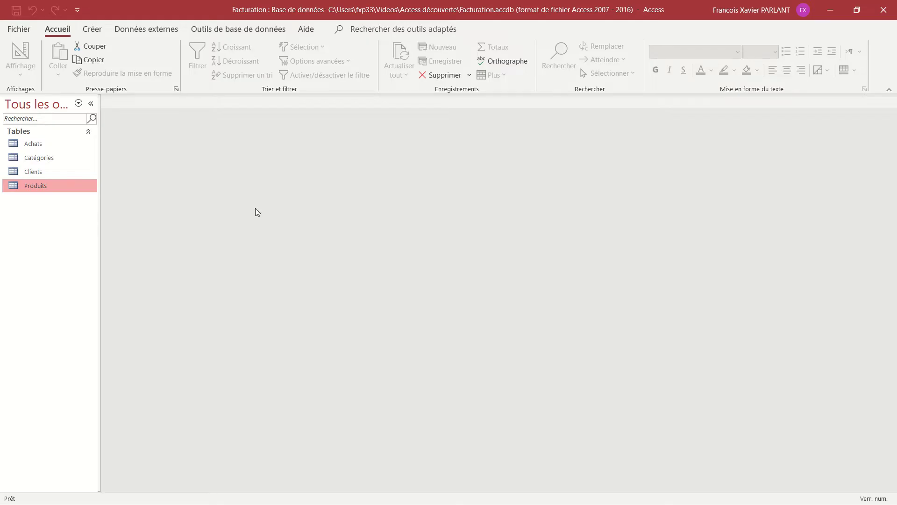
Open the database's Relations diagram and place Achats between and below the Produits and Clients tables
left_click(247, 31)
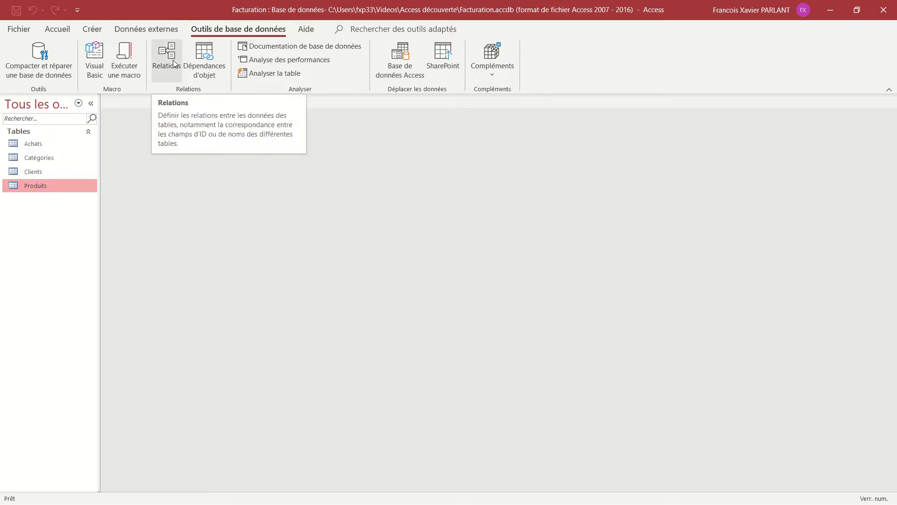
left_click(174, 63)
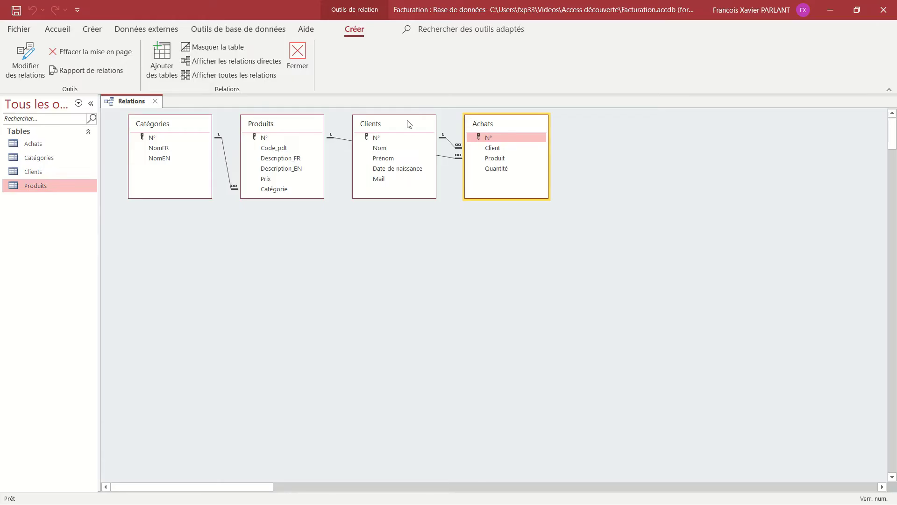
left_click_drag(397, 125, 656, 131)
left_click_drag(501, 128, 432, 124)
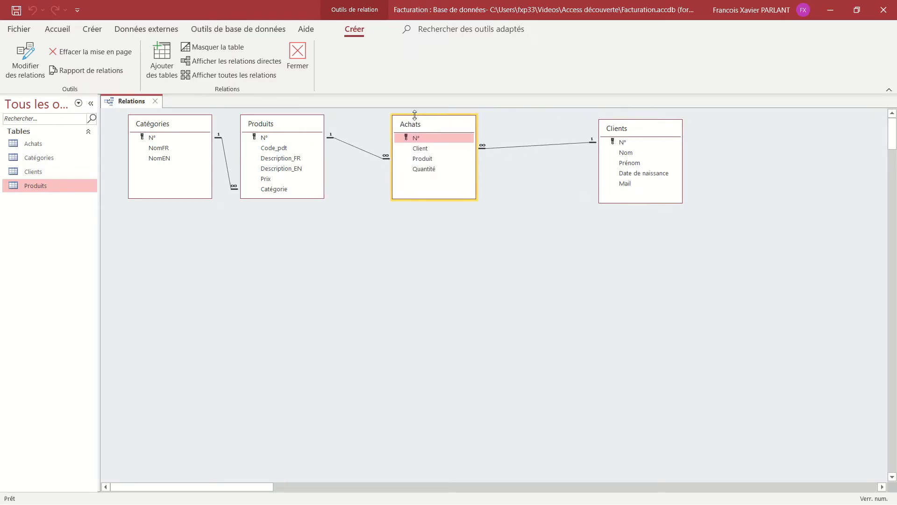
left_click_drag(439, 129, 467, 207)
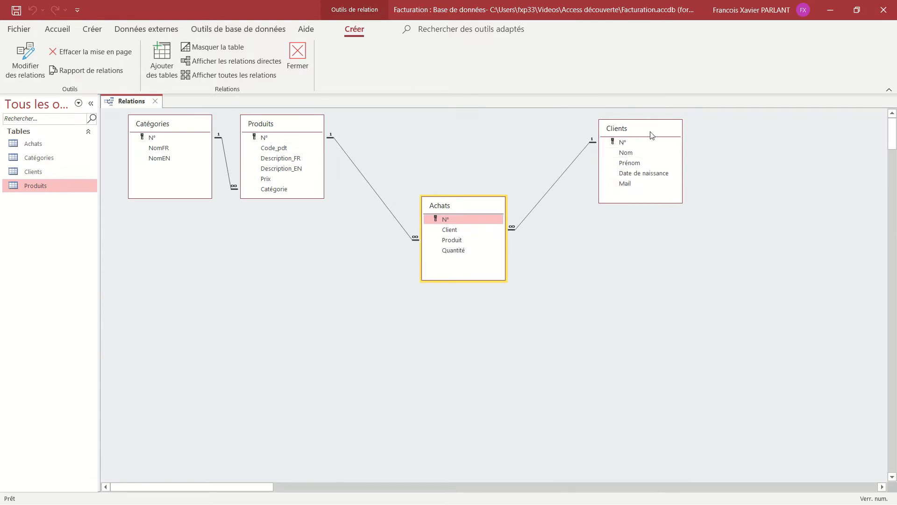
Rearrange the related tables in one row in the order Clients, Achats, Produits, Catégories
left_click_drag(660, 133, 215, 250)
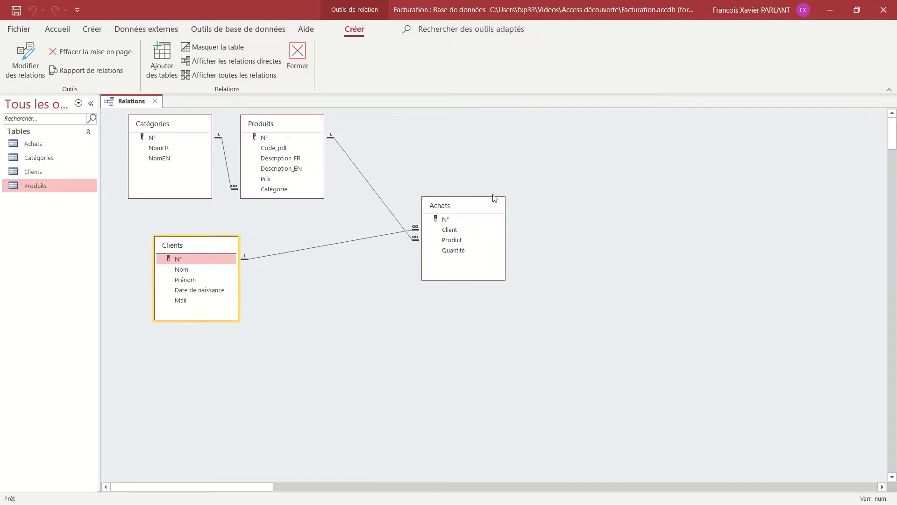
left_click_drag(477, 211, 377, 248)
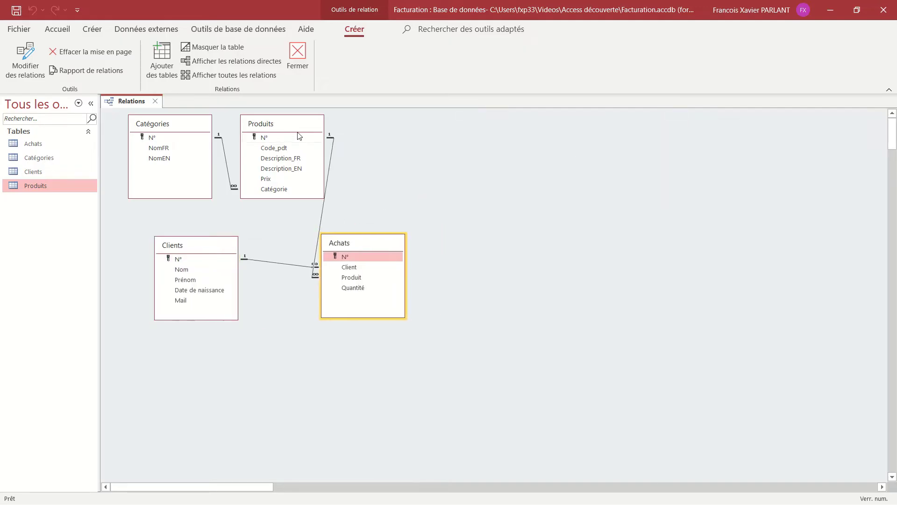
left_click_drag(303, 125, 540, 238)
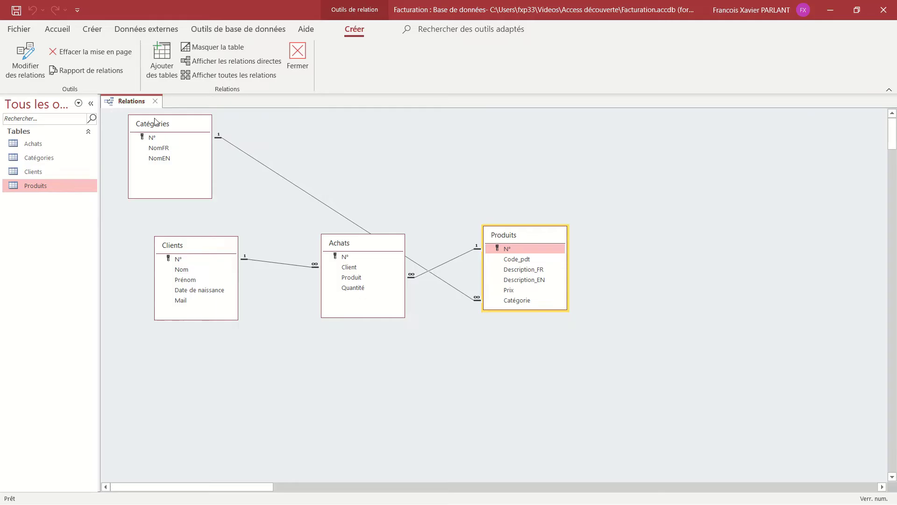
left_click_drag(156, 125, 657, 233)
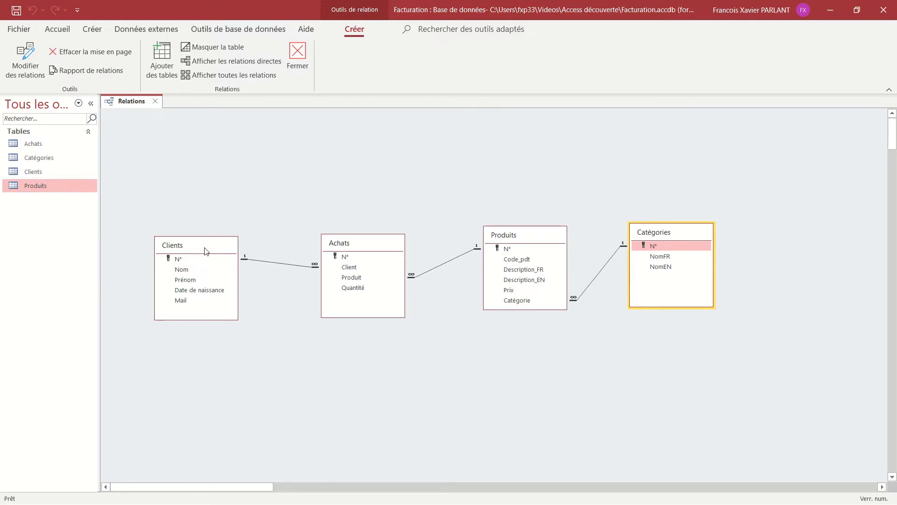
Move Clients, Achats, Produits and Catégories up and closer together into a compact, staggered layout
left_click_drag(206, 251, 180, 167)
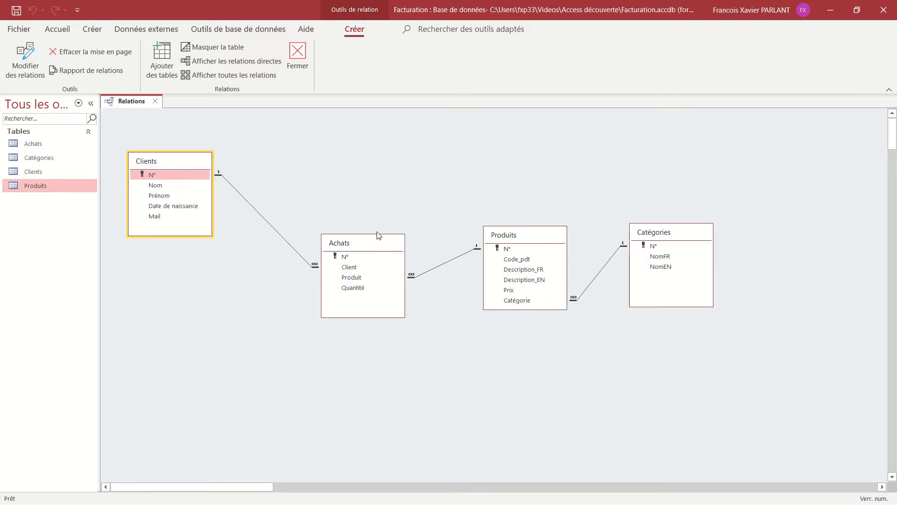
left_click_drag(374, 243, 322, 195)
left_click(527, 239)
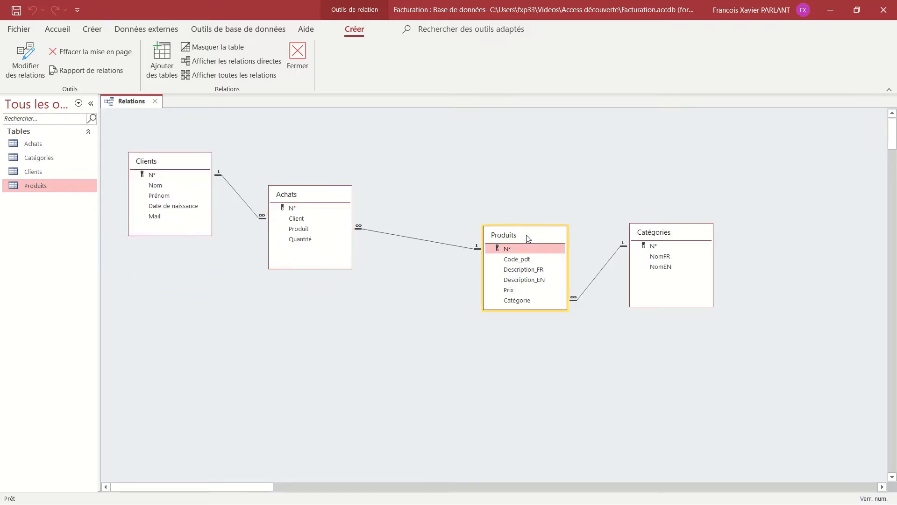
left_click_drag(527, 238, 450, 223)
left_click_drag(662, 232, 570, 176)
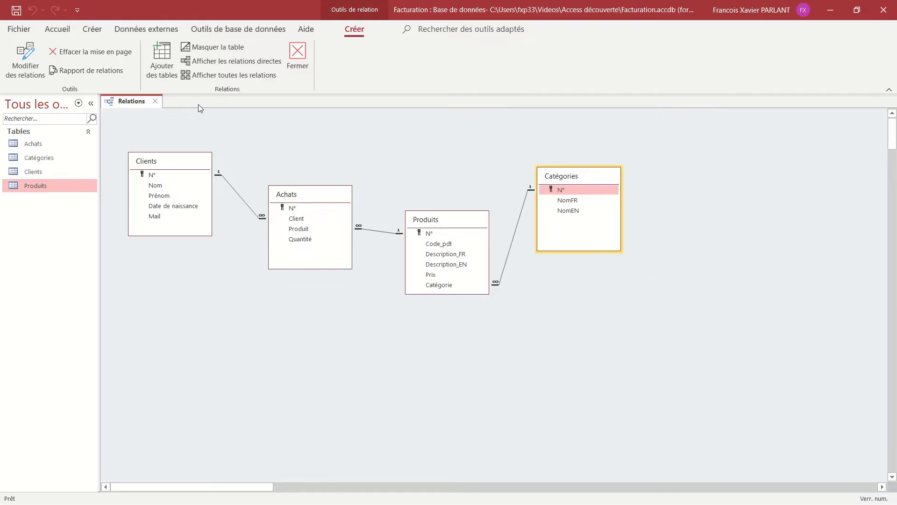
Check which tables can be added to the Relations diagram, and display all relations
left_click(156, 65)
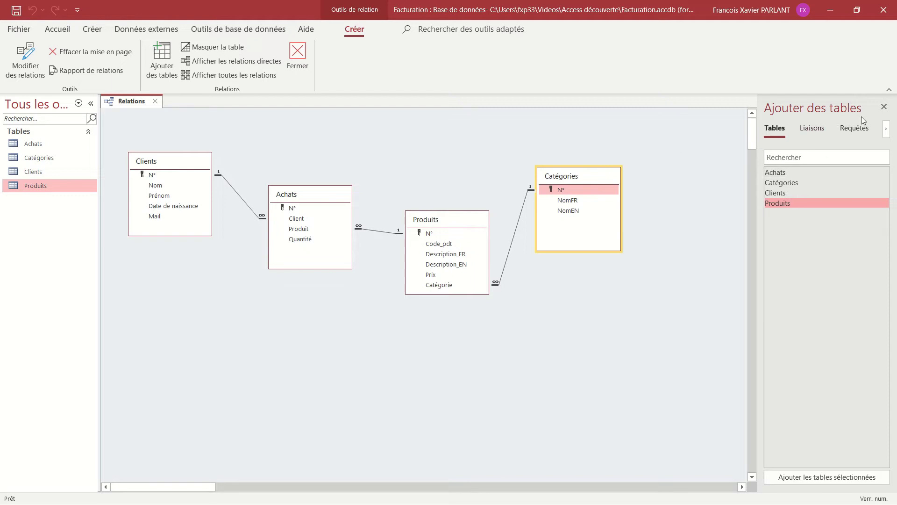
left_click(883, 107)
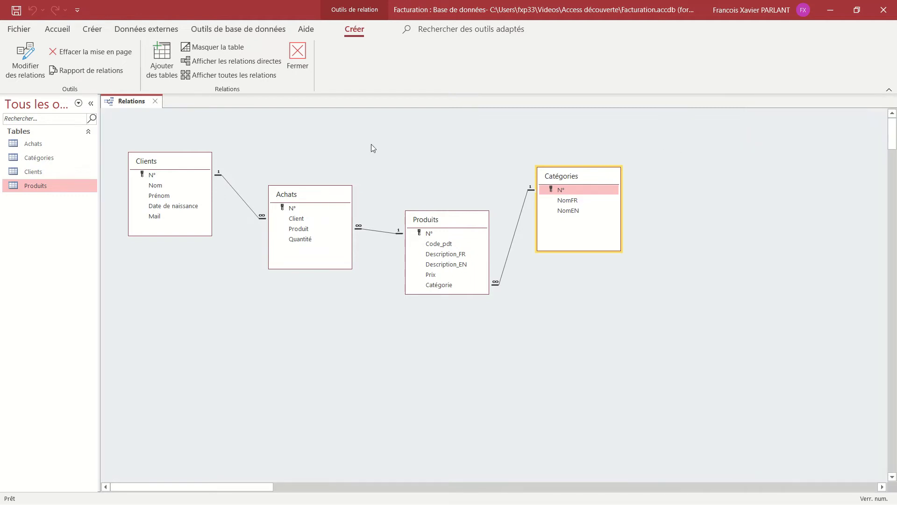
left_click(258, 75)
Open the relation between Clients and Achats for editing to examine its referential integrity options
left_click(247, 206)
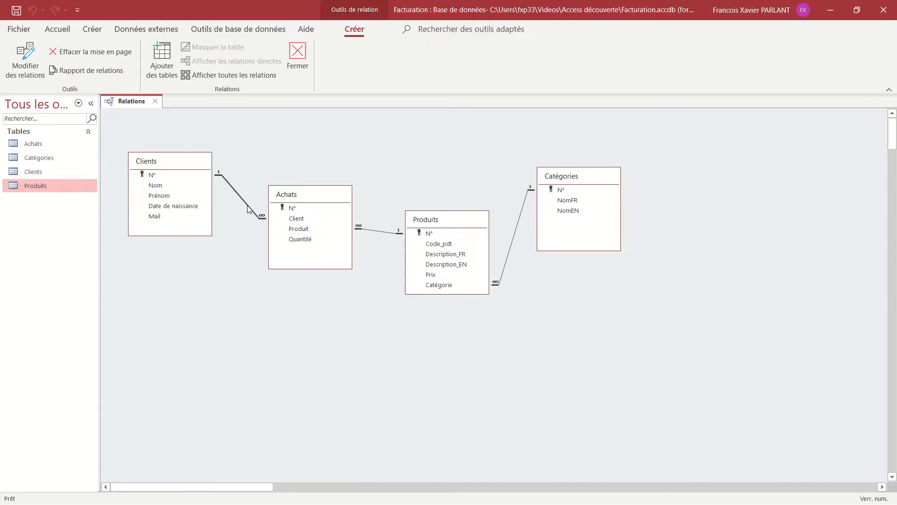
right_click(247, 208)
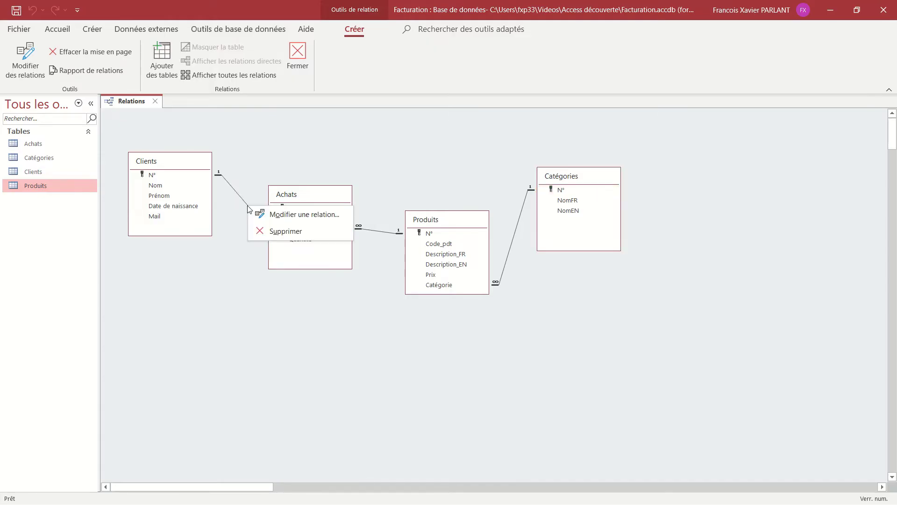
left_click(279, 219)
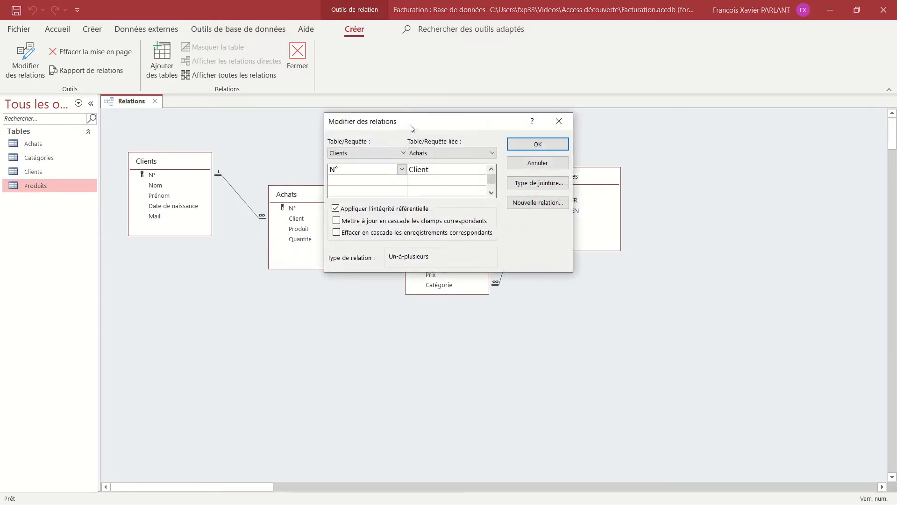
left_click_drag(410, 126, 340, 72)
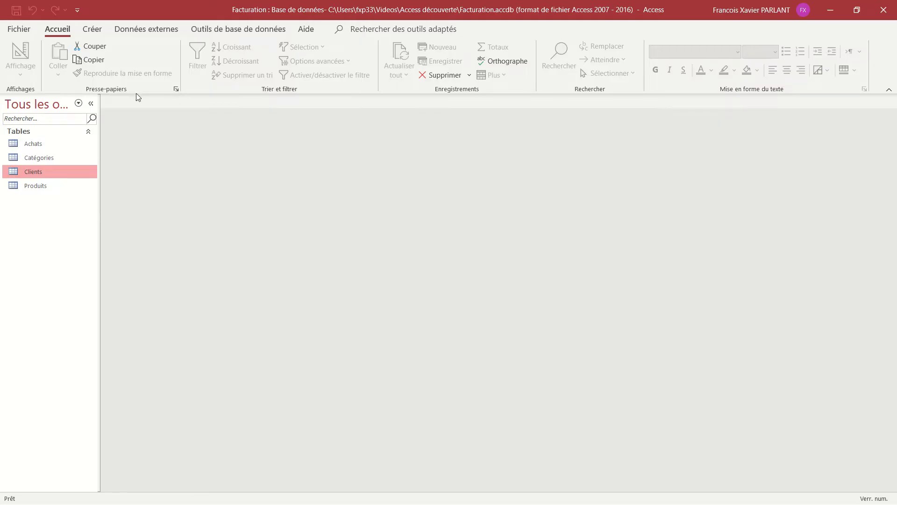
Start the Assistant Formulaire for the Clients table and include all of its available fields
left_click(104, 35)
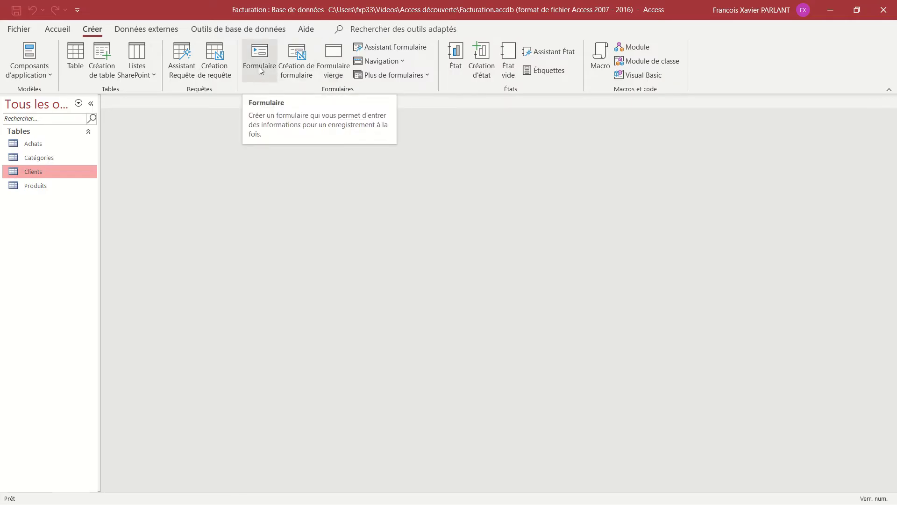
left_click(382, 48)
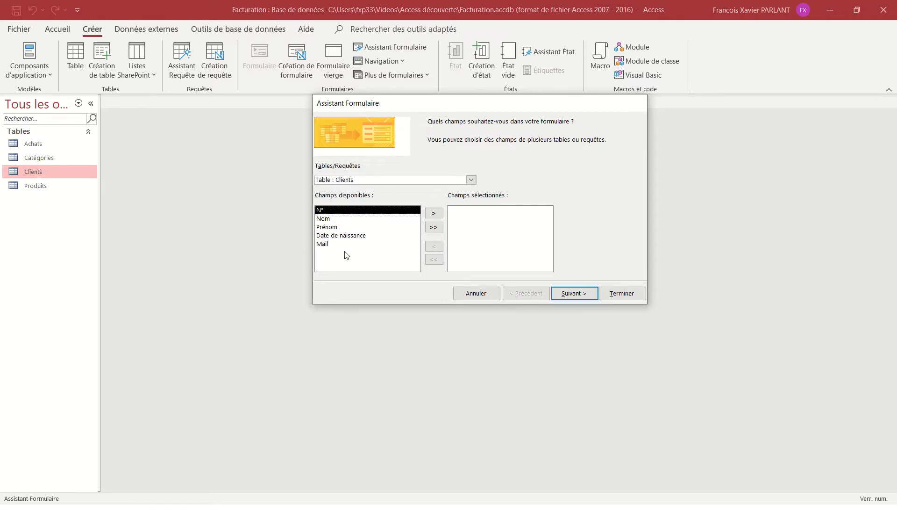
left_click(431, 229)
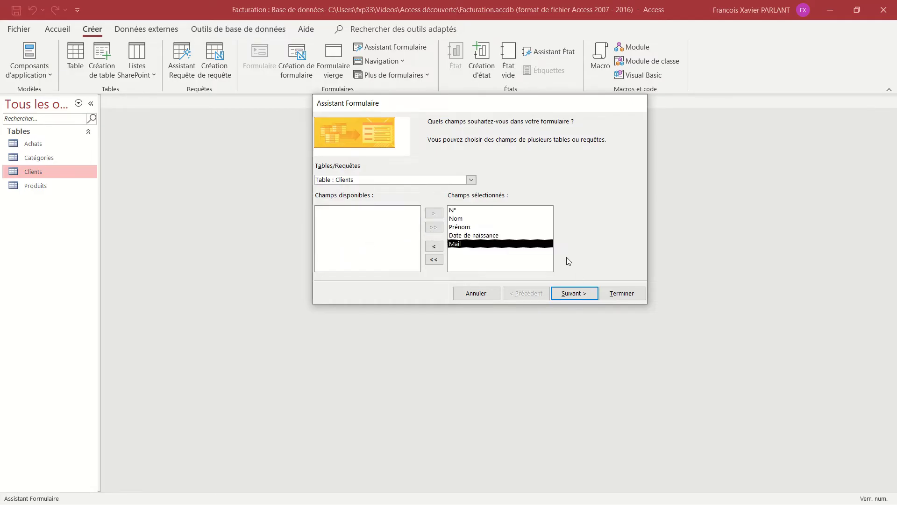
Preview the Tabulaire and Feuille de données layouts, and choose Colonne simple for the Clients form
left_click(580, 297)
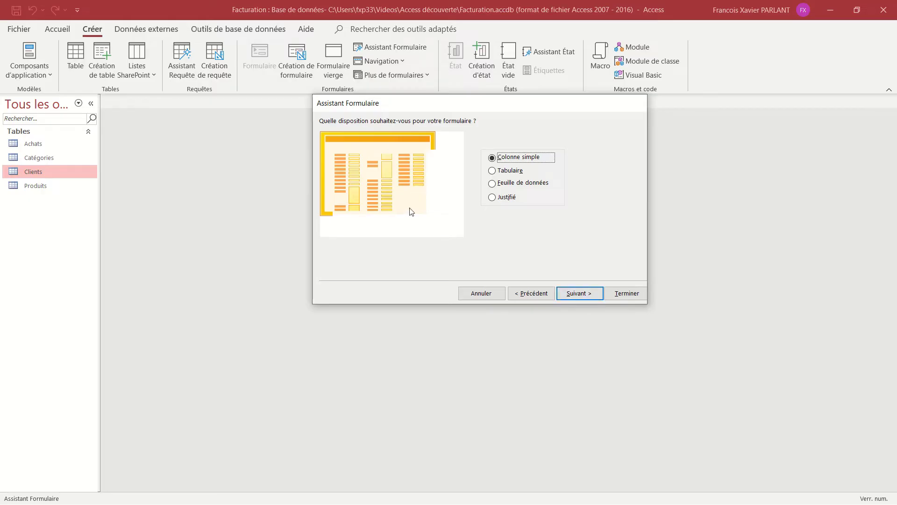
left_click(511, 173)
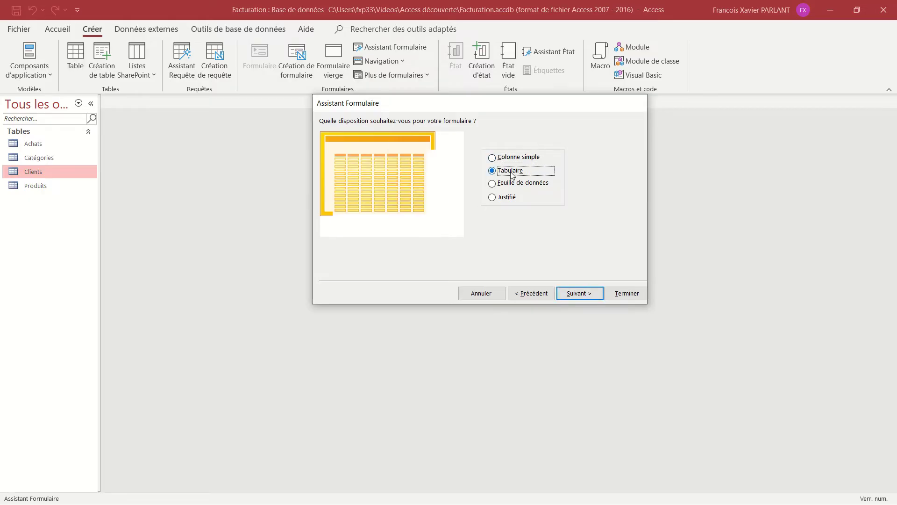
left_click(517, 185)
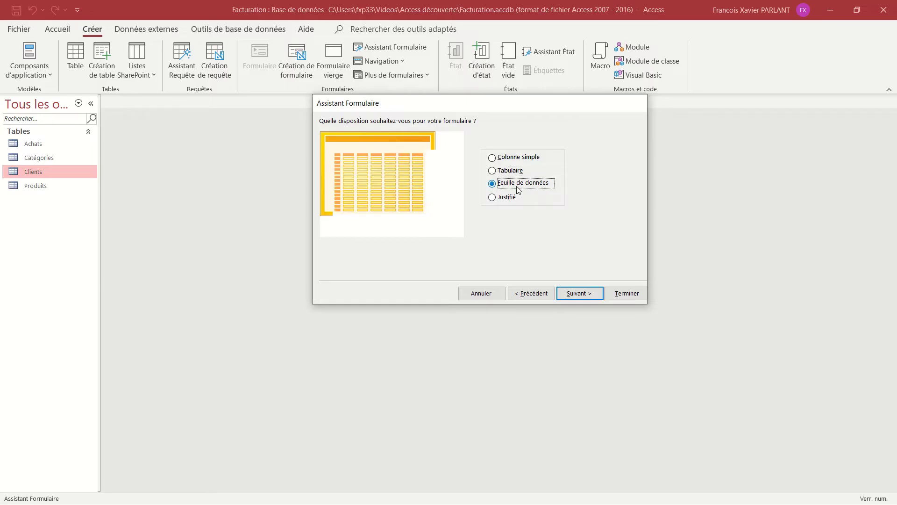
left_click(510, 159)
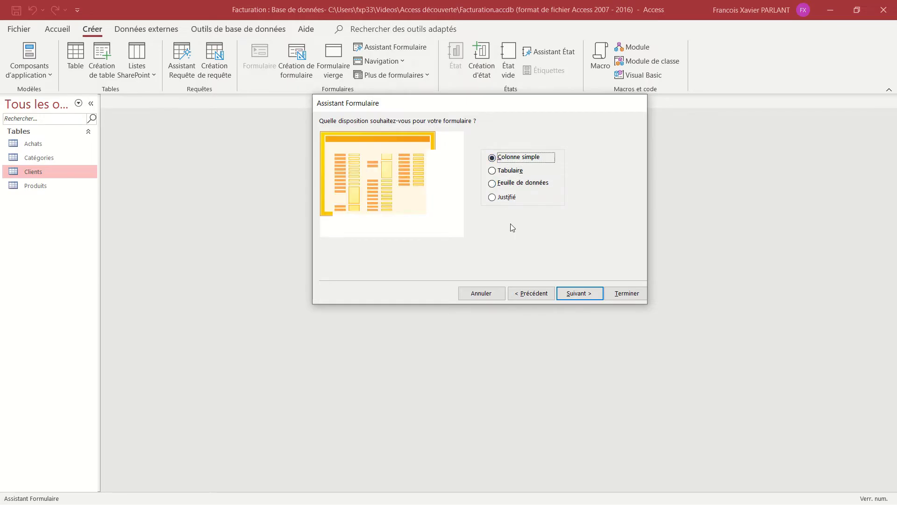
left_click(578, 294)
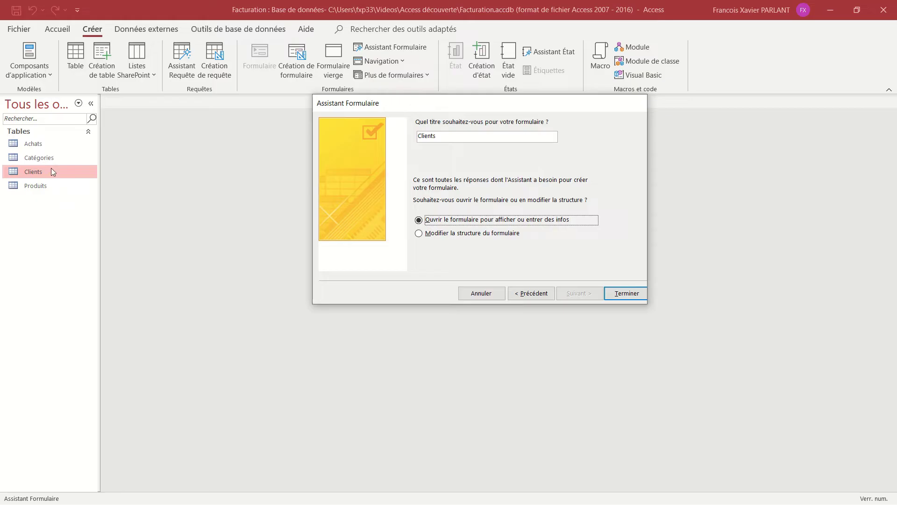
Title the form F_Clients and finish the wizard, opening the form for data entry
left_click(450, 135)
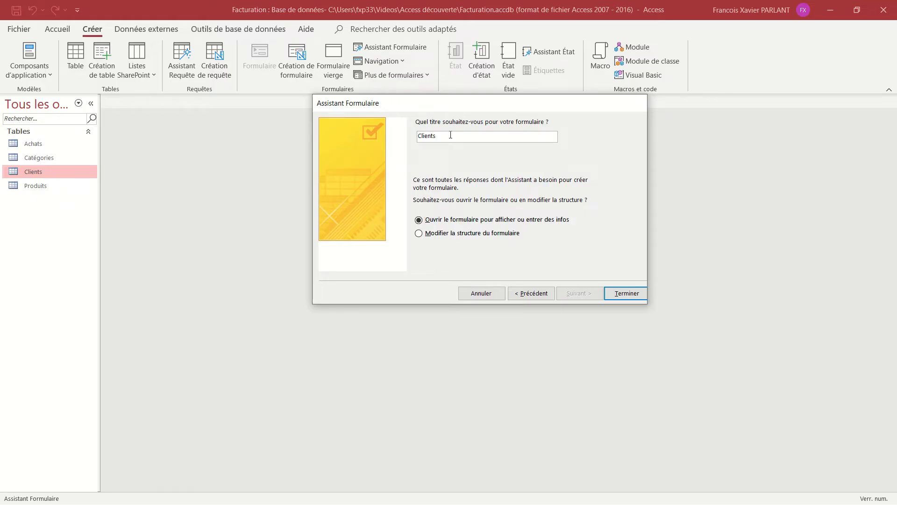
type("F_")
left_click(625, 293)
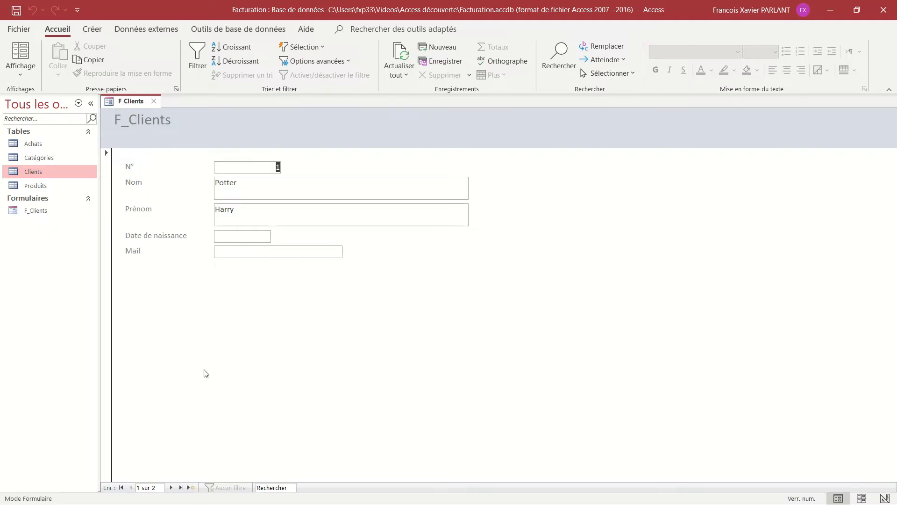
Add a new client record through F_Clients with the customer's last and first names, and close the form
left_click(172, 488)
left_click(171, 487)
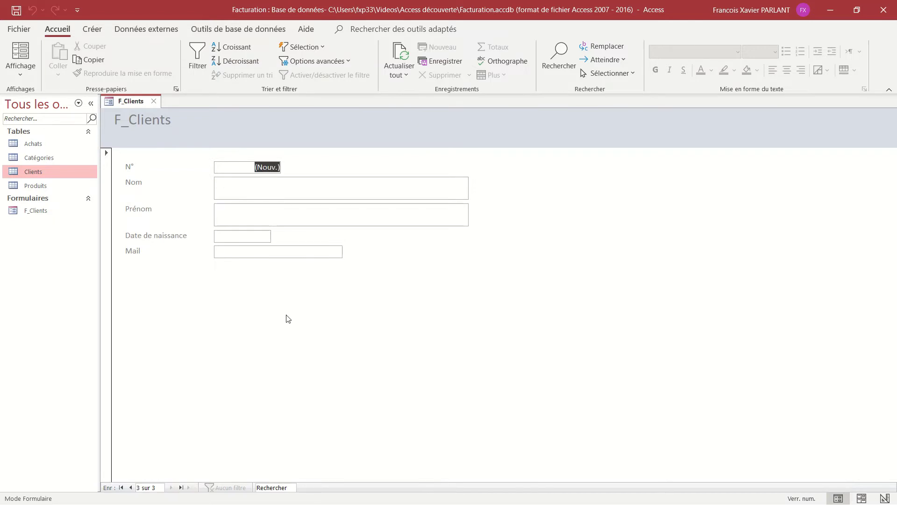
left_click(290, 181)
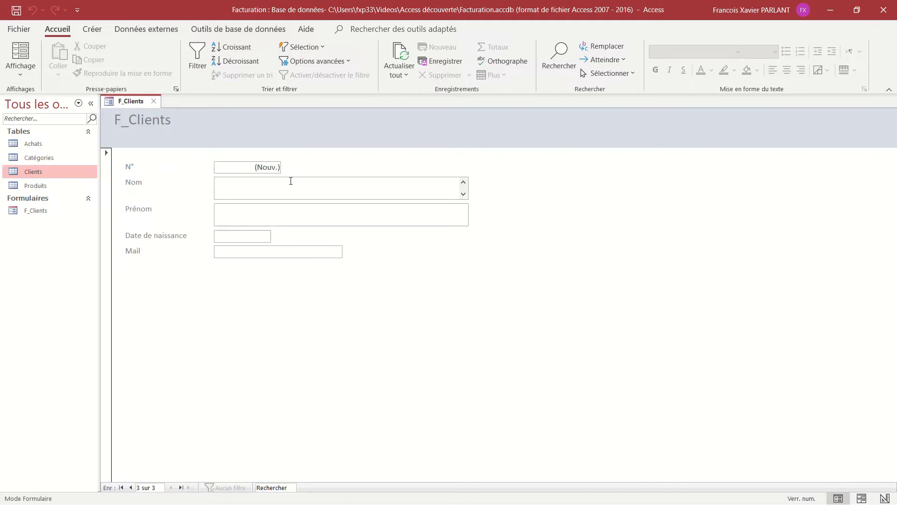
type("Weas")
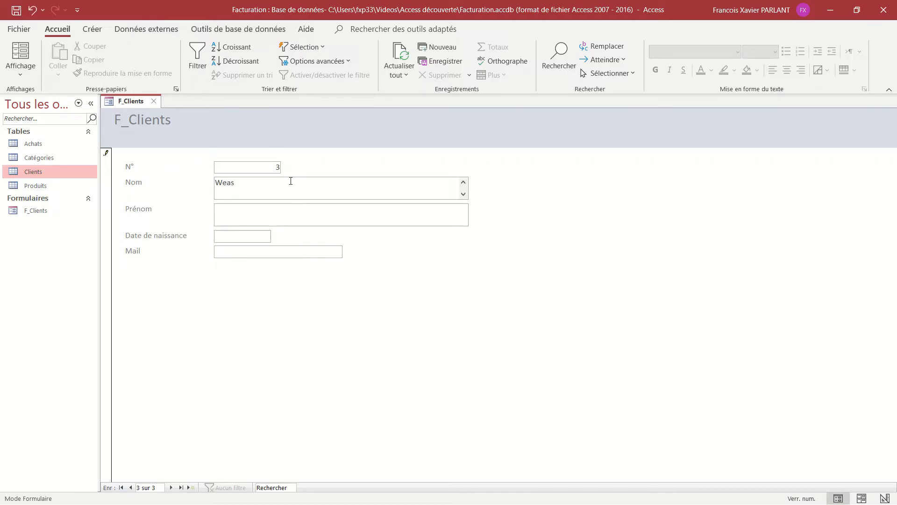
type("ley")
key("Tab")
type("Ron")
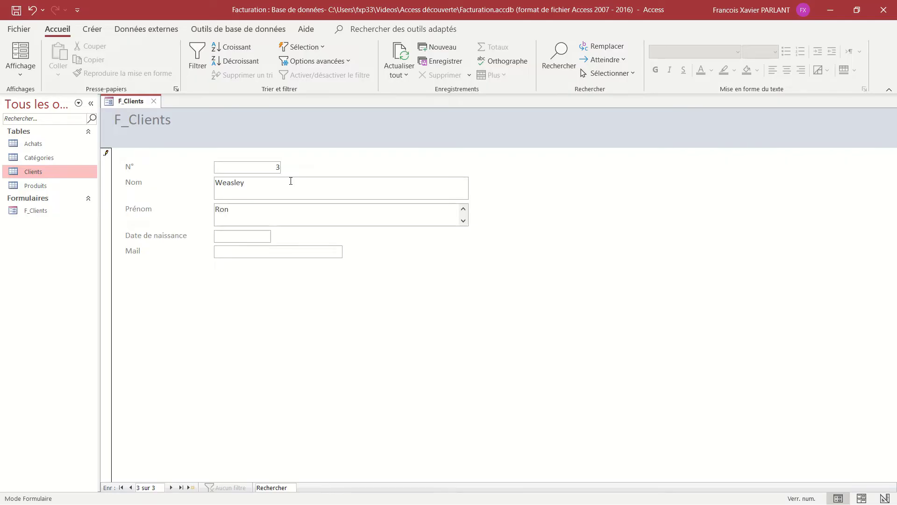
key("Tab")
key("ctrl+w")
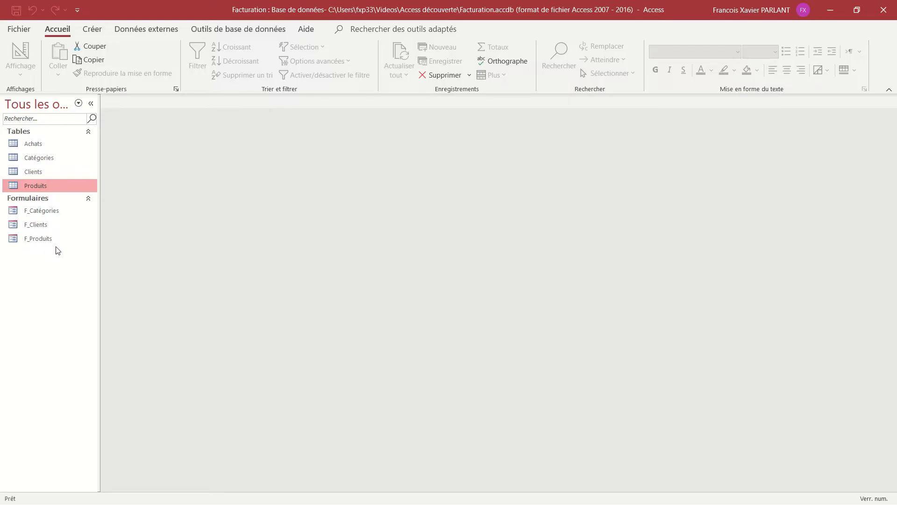
Start the Assistant Formulaire for the Clients table and include all fields from both Clients and Achats
left_click(46, 145)
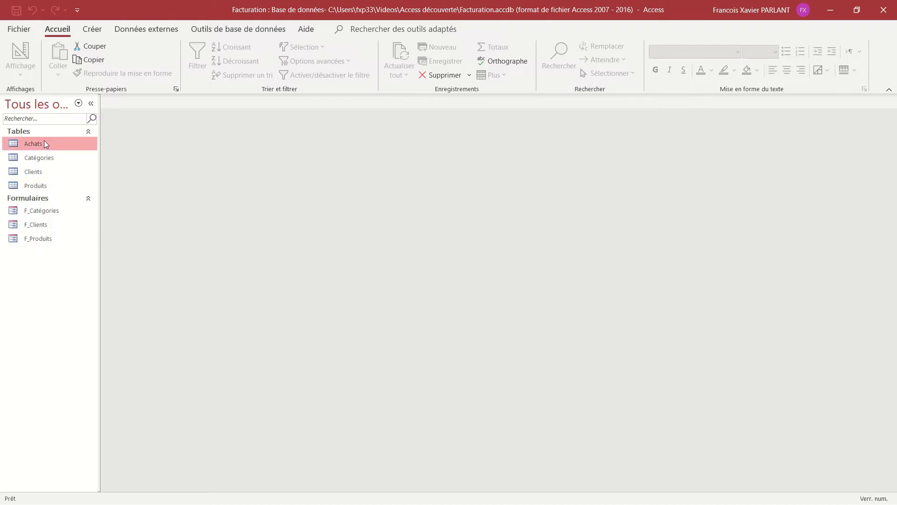
left_click(47, 173)
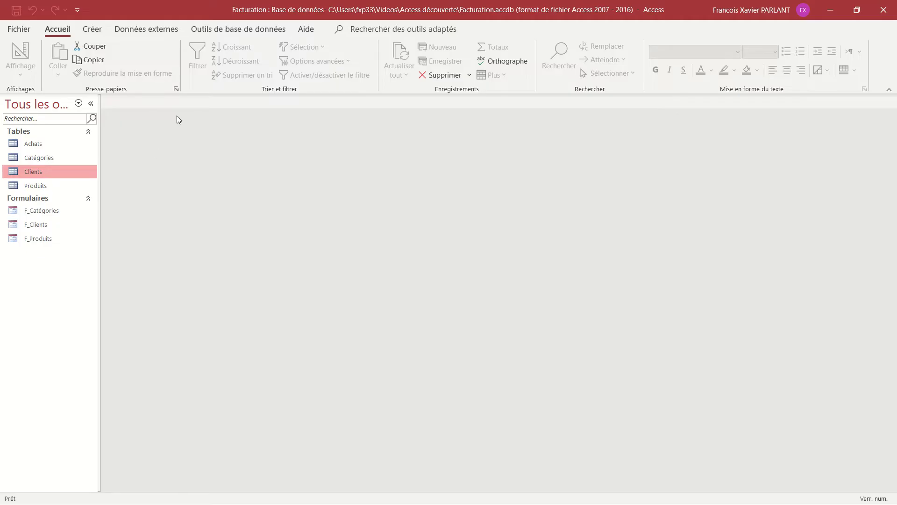
left_click(93, 29)
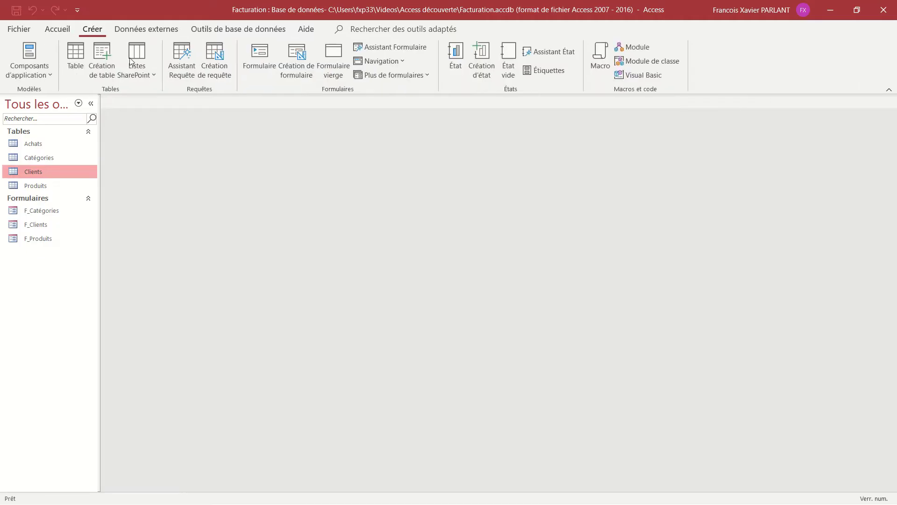
left_click(390, 47)
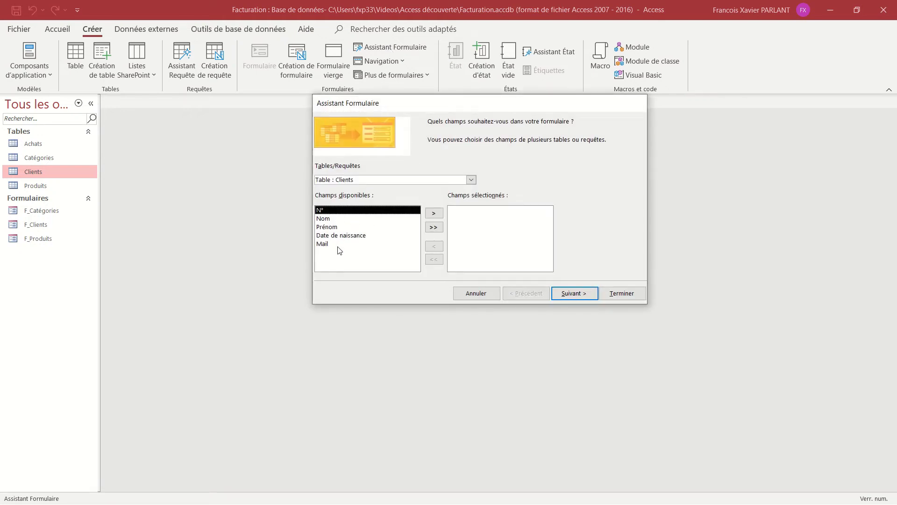
left_click(434, 227)
left_click(471, 180)
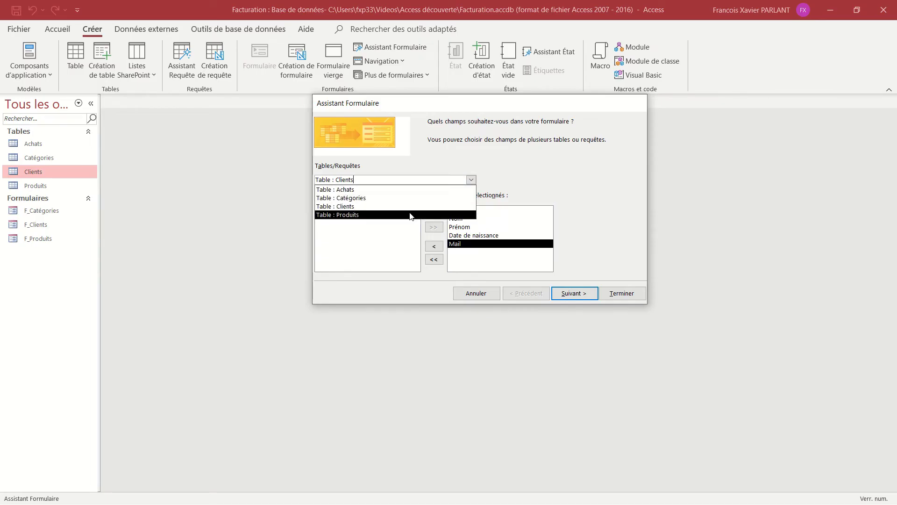
left_click(401, 189)
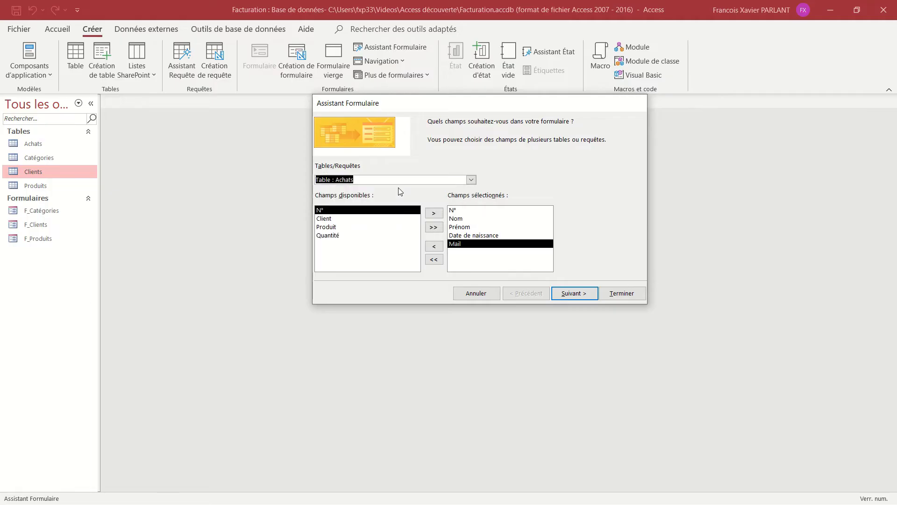
left_click(434, 228)
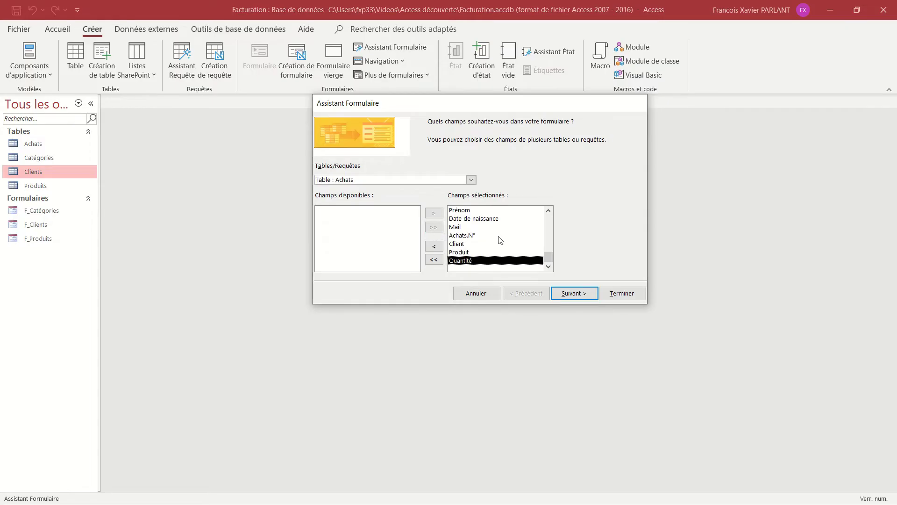
left_click(463, 244)
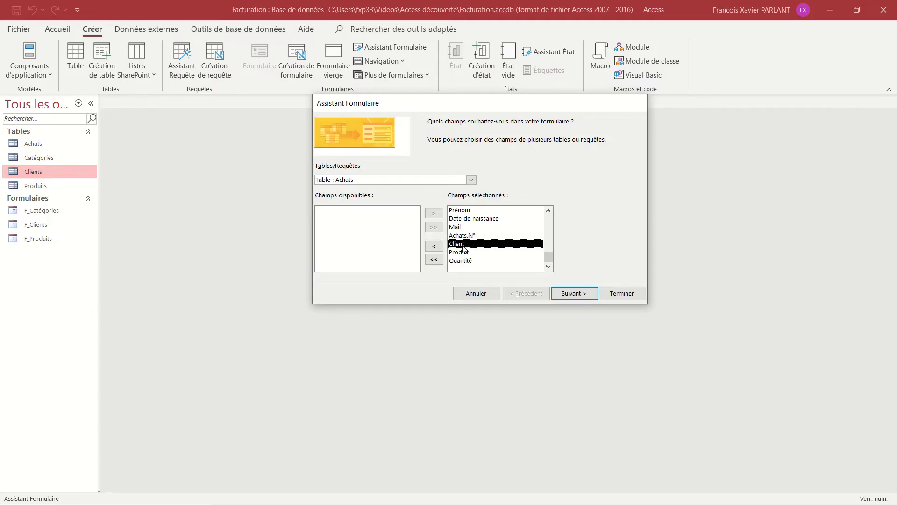
Organise the form data par Clients with a sous-formulaire, and keep the Feuille de données layout for it
left_click(578, 294)
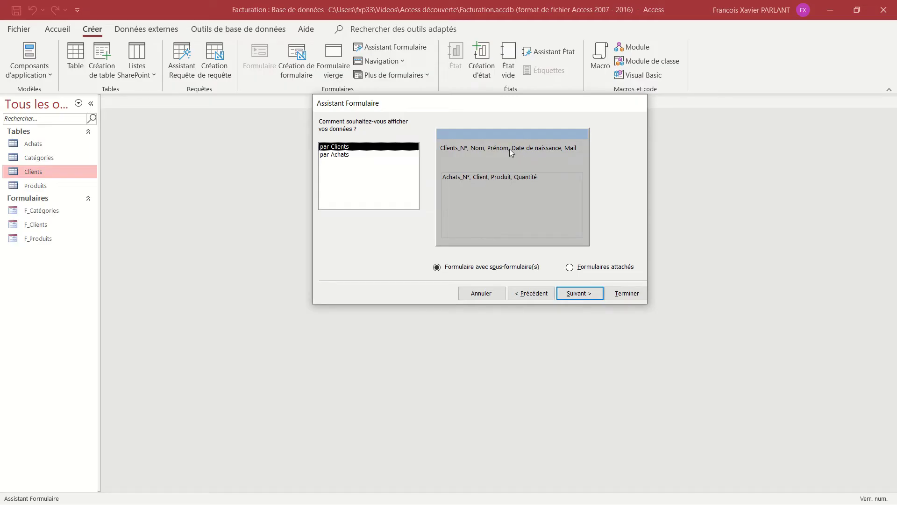
left_click(581, 297)
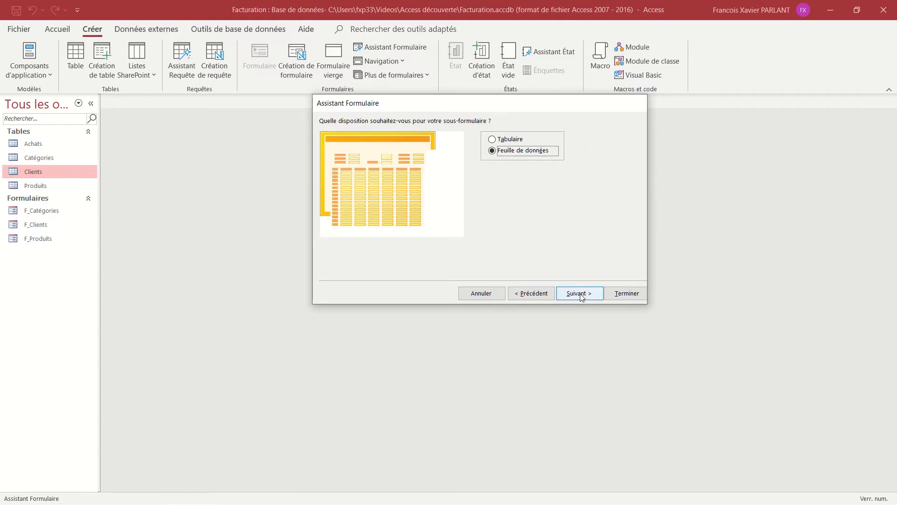
left_click(582, 297)
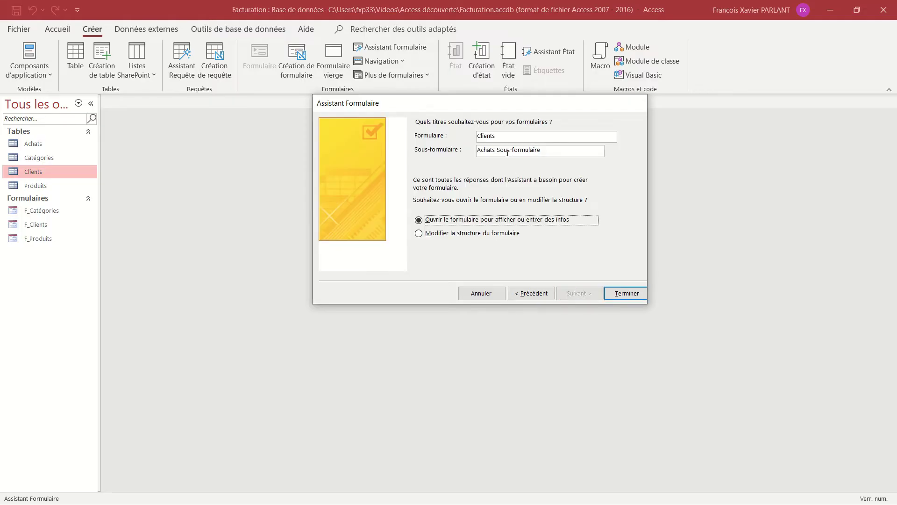
Title the main form F_Clients_sf, keep Achats Sous-formulaire for the subform, and finish the wizard to open the form
left_click(479, 137)
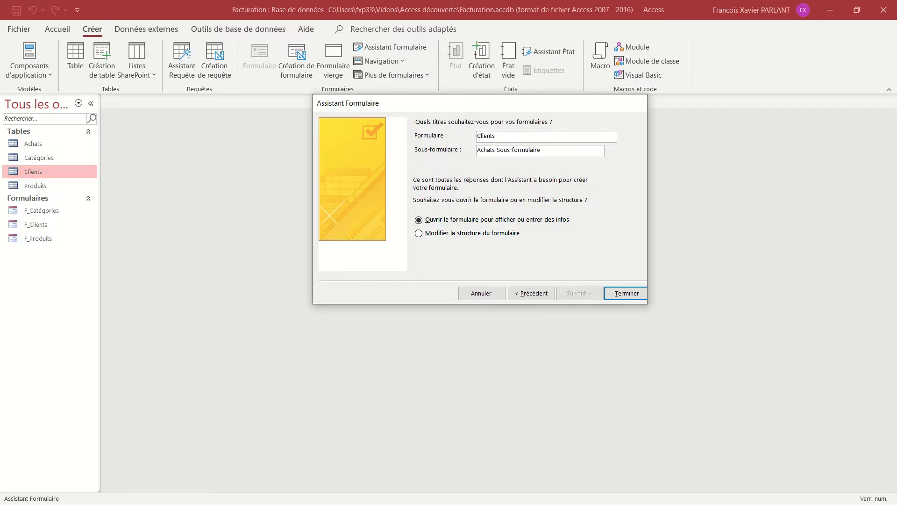
type("F_")
type("_sf")
left_click(626, 293)
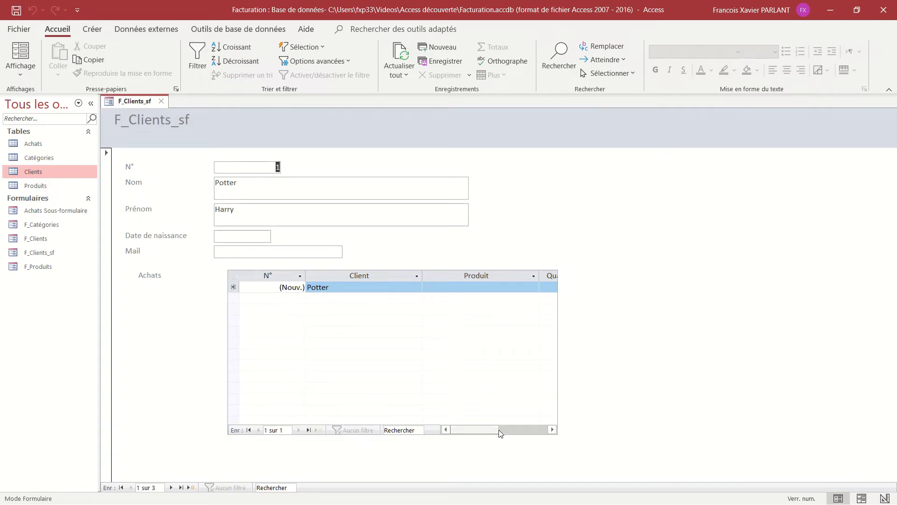
Record a purchase of product Cape with quantity 4 for the first client in the Achats subform
left_click_drag(494, 430, 512, 431)
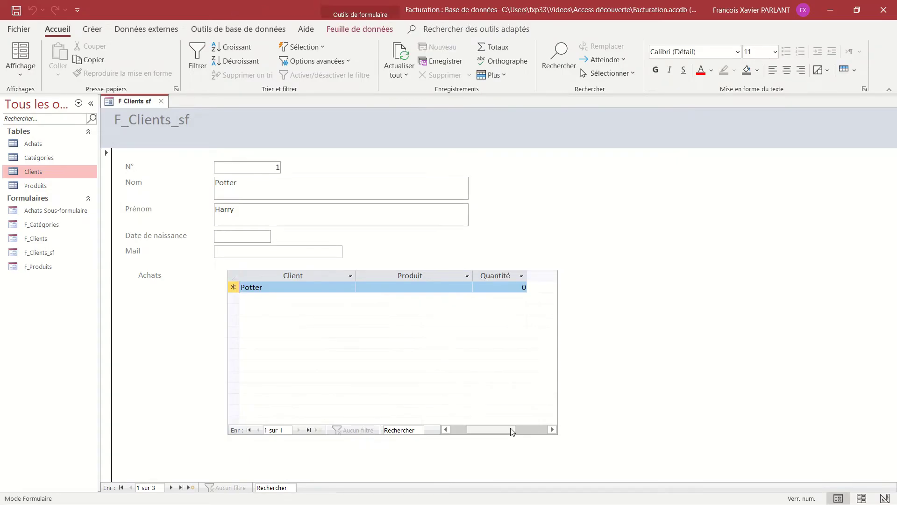
left_click(381, 288)
left_click(467, 287)
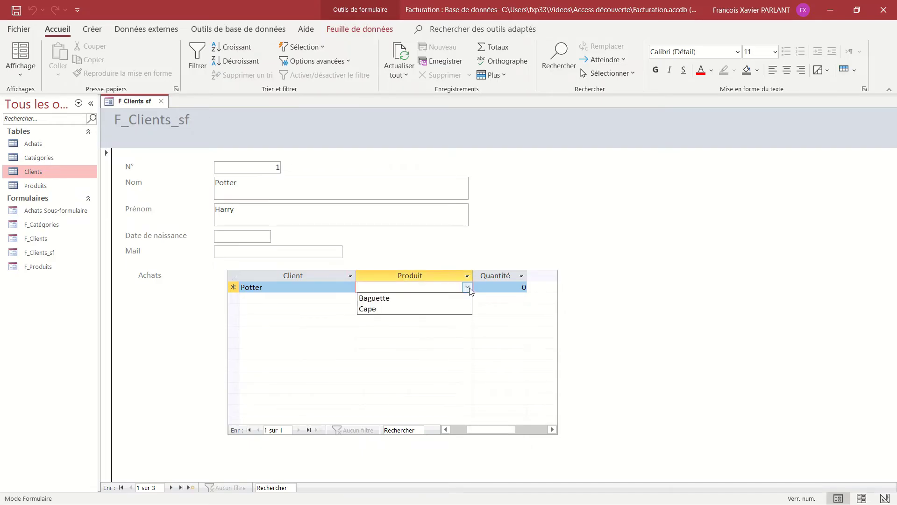
left_click(424, 309)
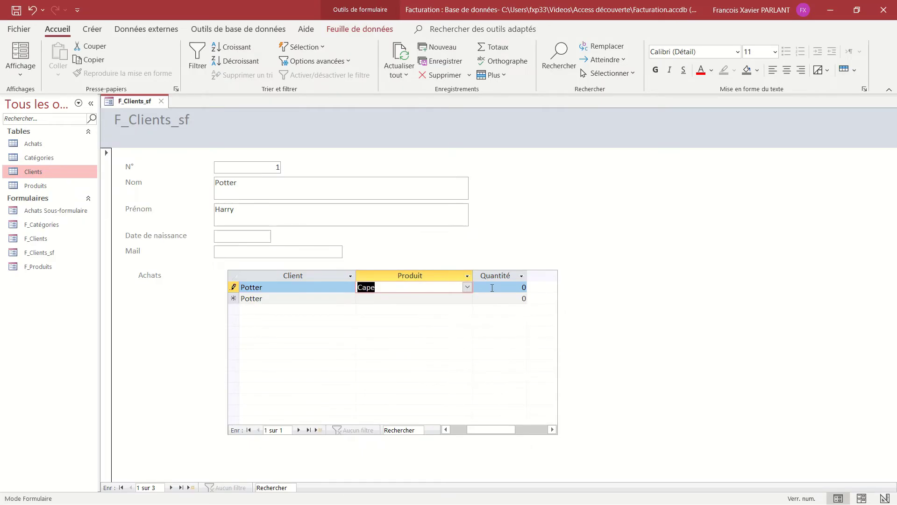
key("Tab")
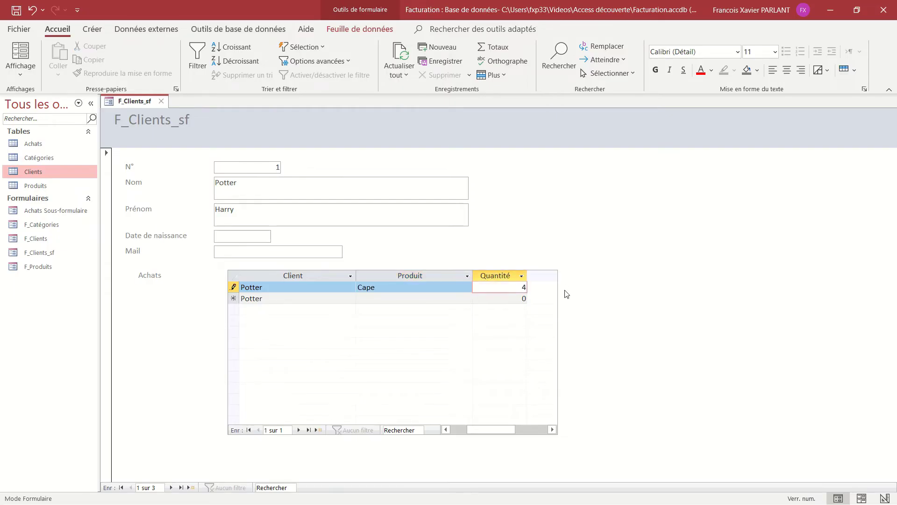
key("Tab")
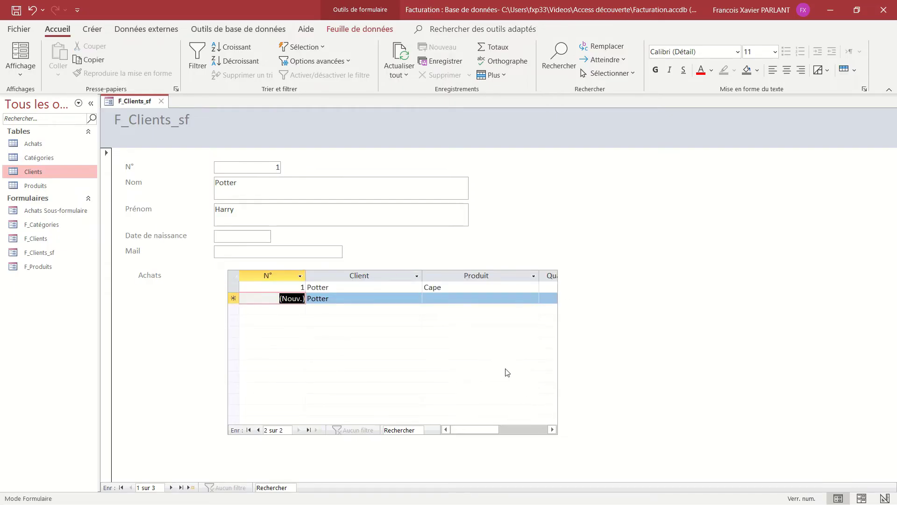
Add a second purchase with the product Cape in the first client's Achats subform and move to the next client
key("Tab")
key("Tab")
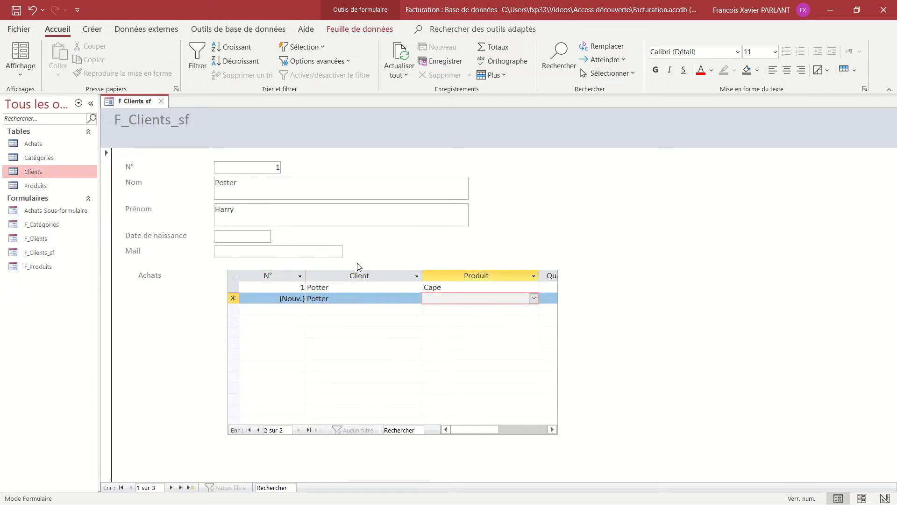
left_click(533, 299)
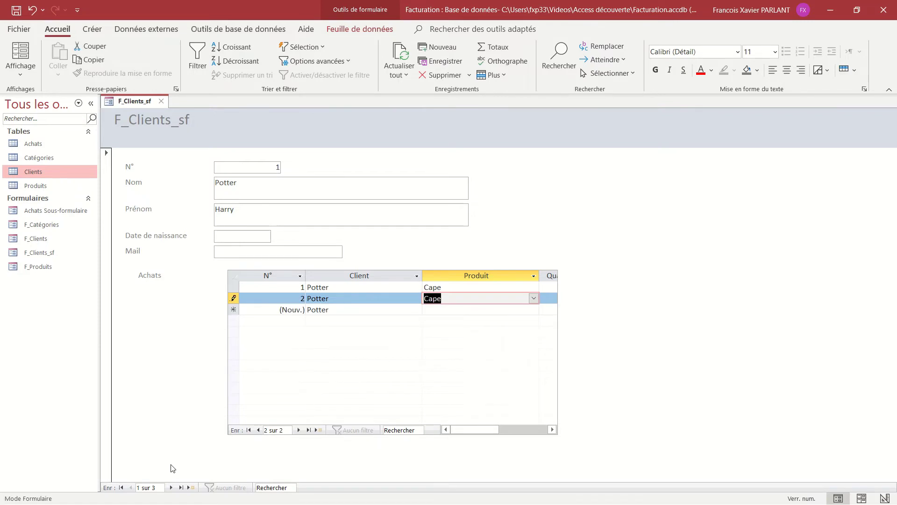
left_click(299, 430)
left_click(260, 430)
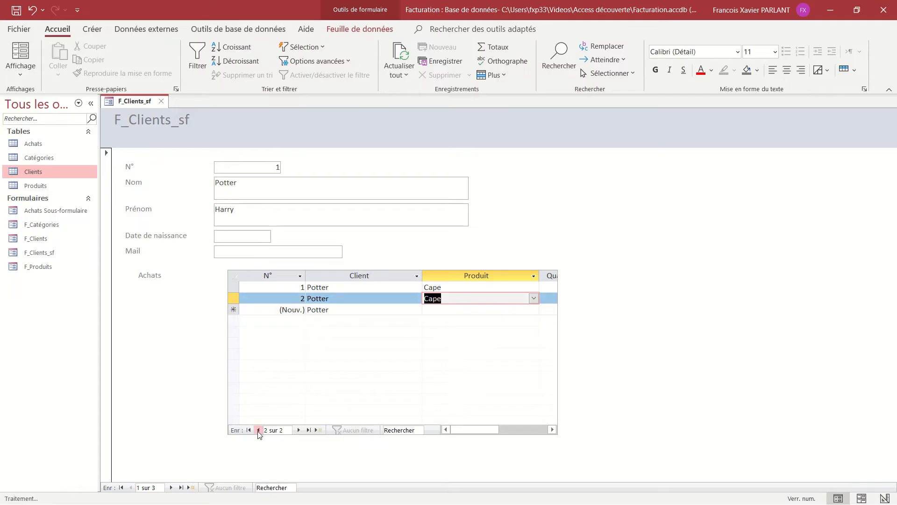
left_click(172, 488)
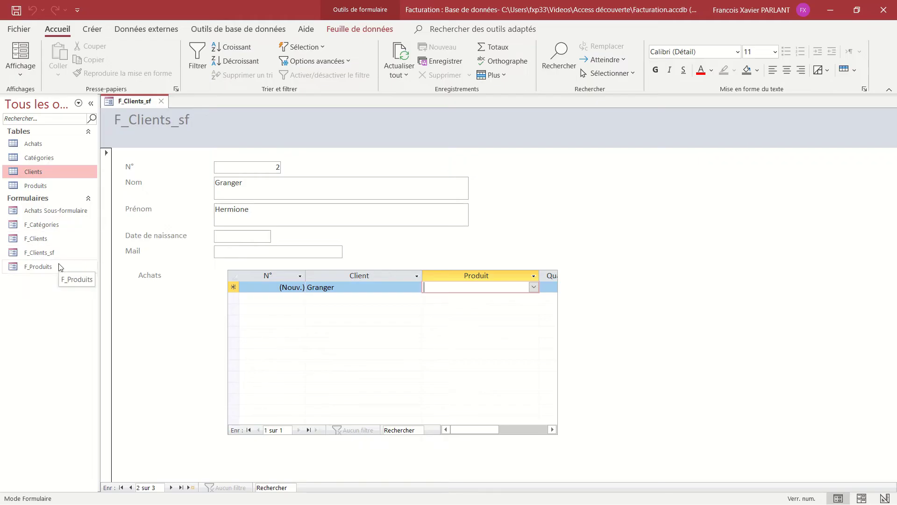
Switch the F_Clients_sf form to design view and widen it to about 24 cm
left_click(79, 253)
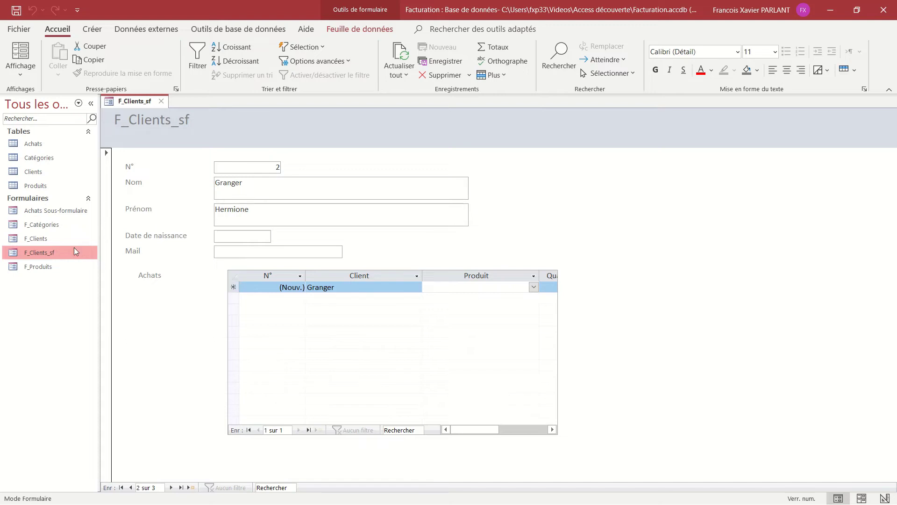
left_click(26, 72)
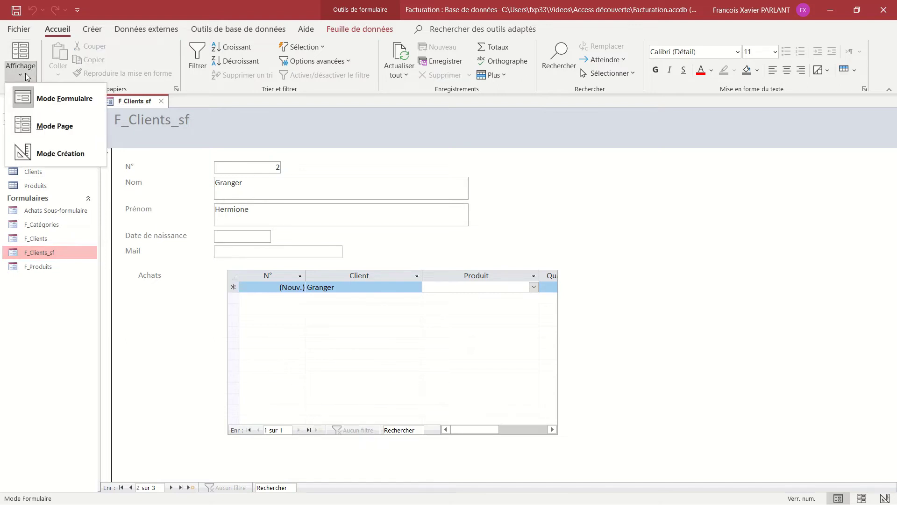
left_click(47, 152)
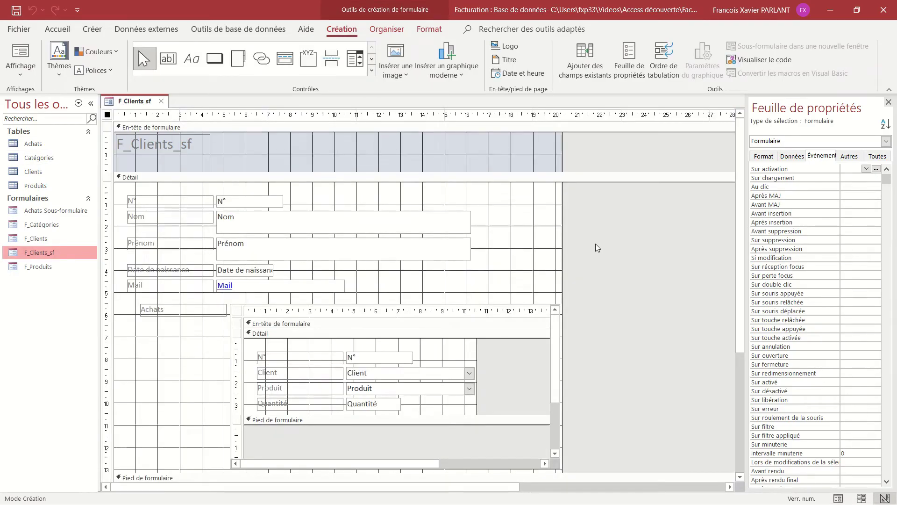
left_click_drag(561, 260, 650, 261)
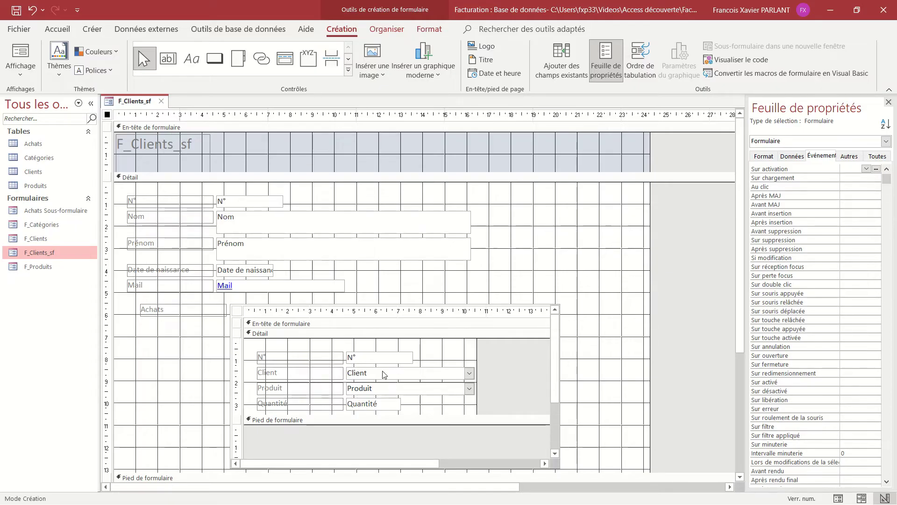
Delete the Client label and its combo box from the Achats subform
left_click(319, 374)
left_click(319, 374)
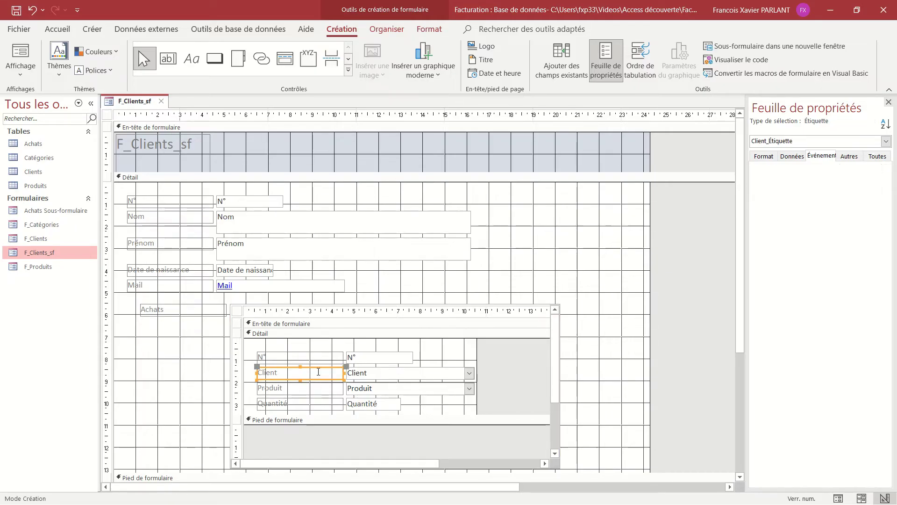
left_click(379, 373, "shift")
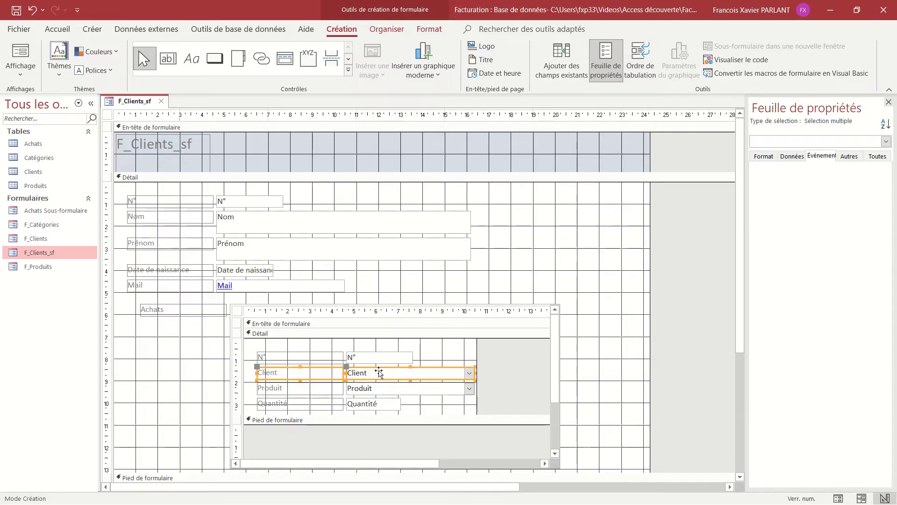
key("Delete")
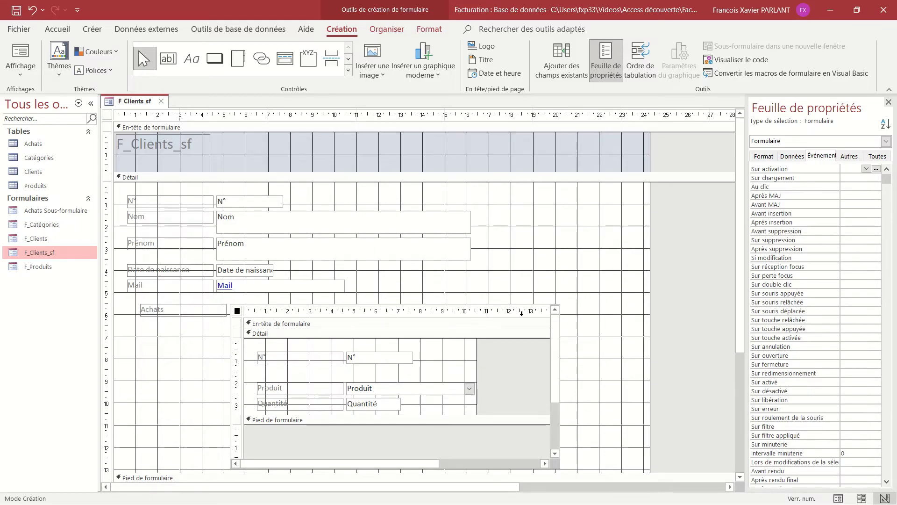
Widen the Achats subform to about 18 cm, extending it toward the form's right edge
left_click(416, 310)
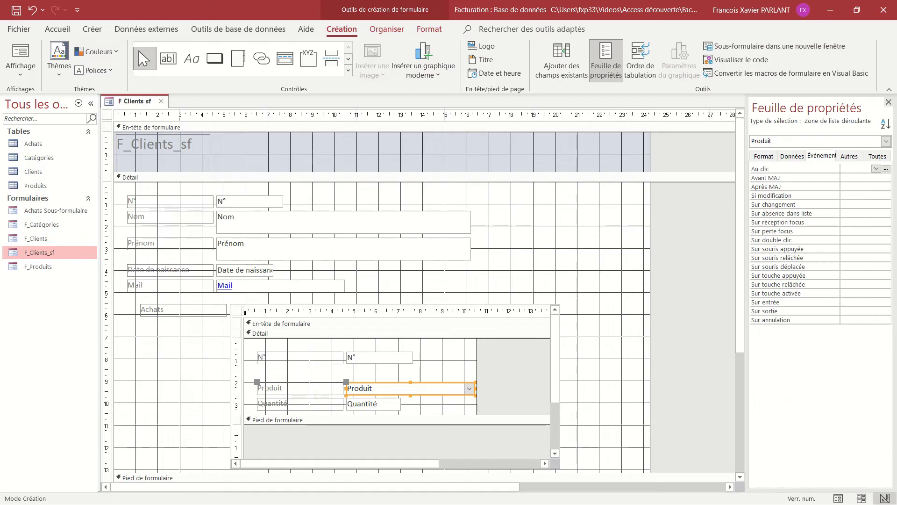
left_click(409, 310)
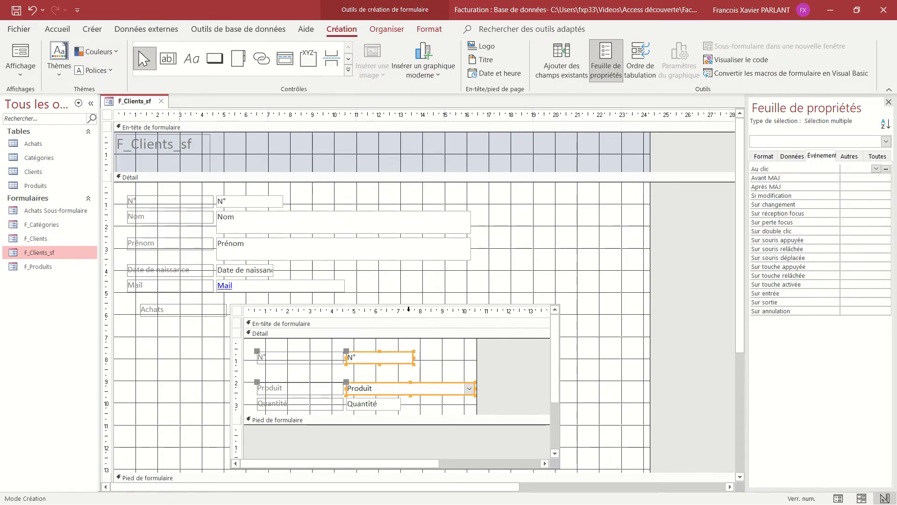
left_click(403, 305)
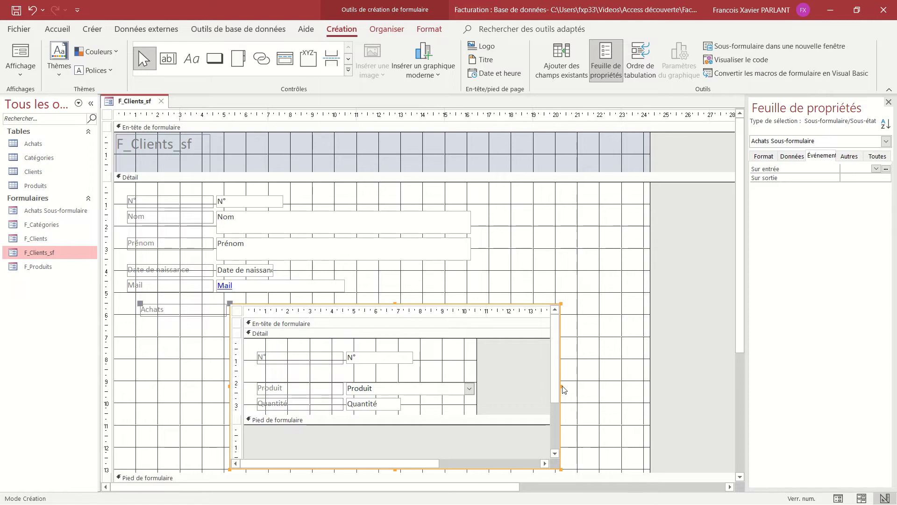
left_click_drag(560, 386, 635, 385)
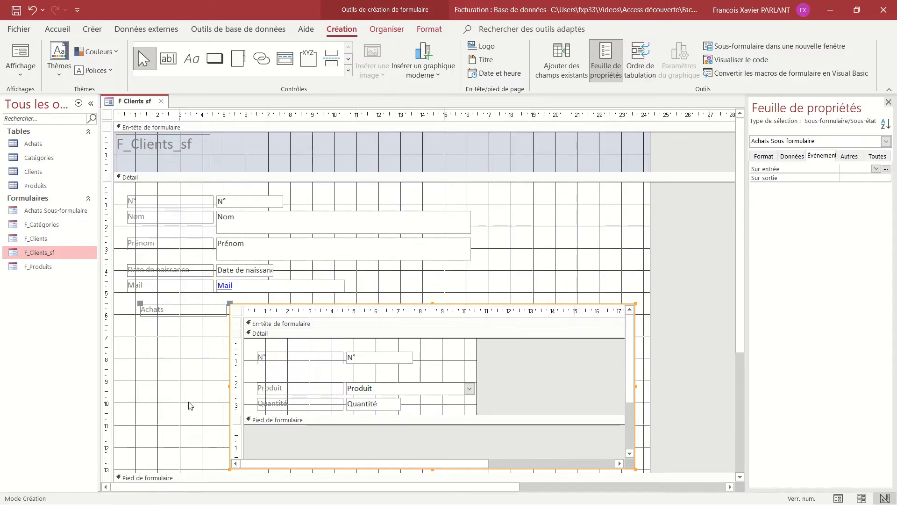
Display F_Clients_sf in form view to check the subform's layout, and close the form
left_click(20, 66)
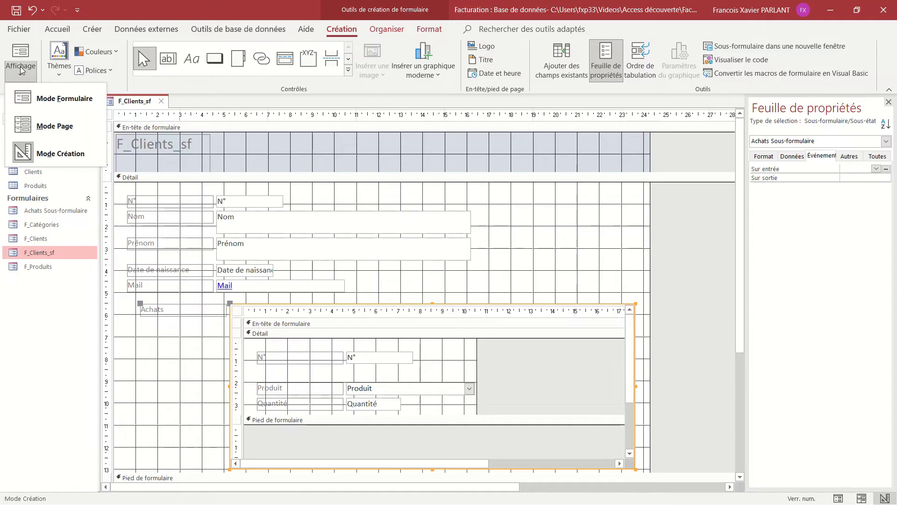
left_click(61, 103)
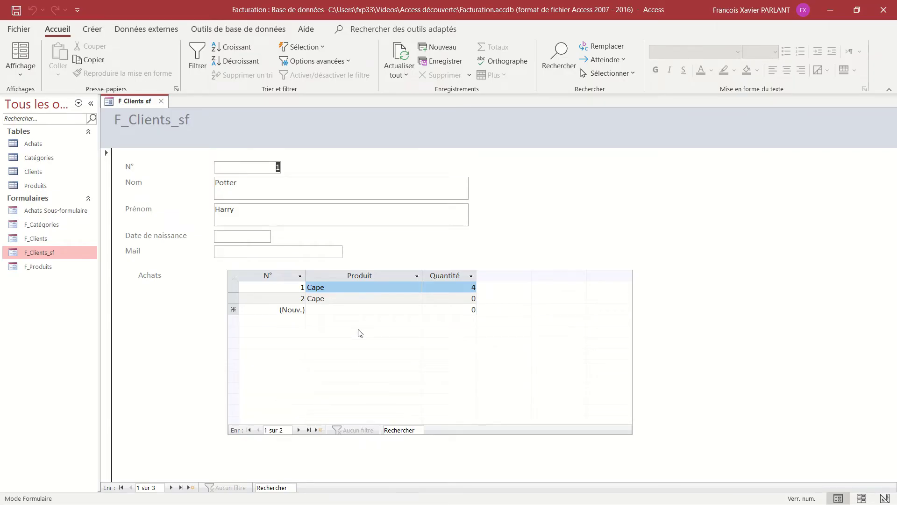
key("ctrl+w")
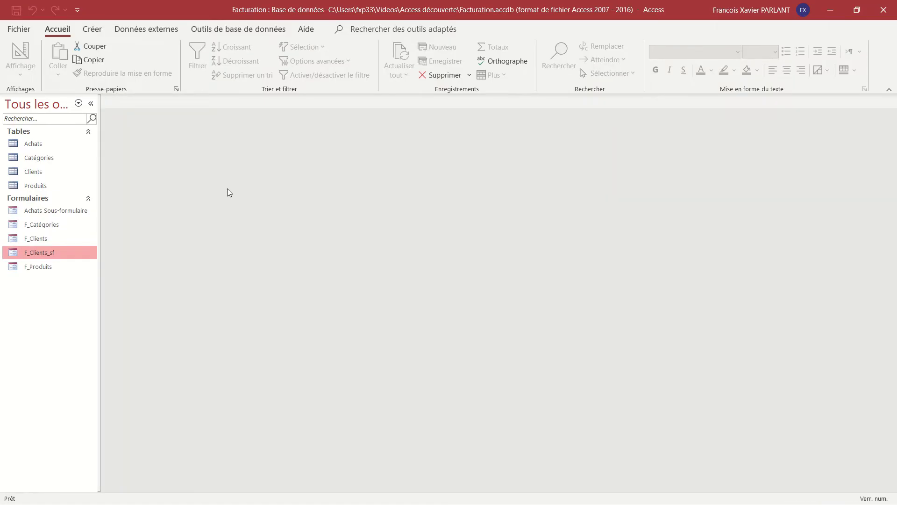
Set the Fenêtre contextuelle property of F_Clients_sf to Oui in design view and reopen the form to test it
right_click(72, 256)
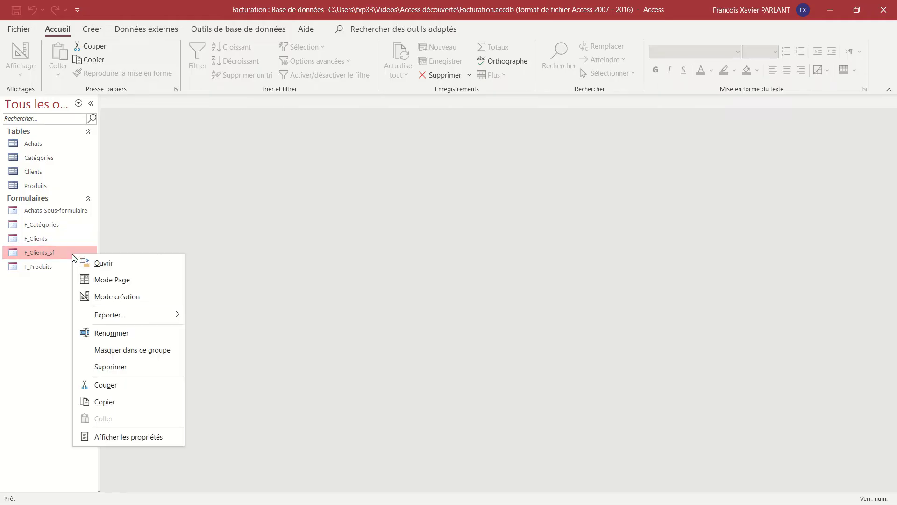
left_click(97, 291)
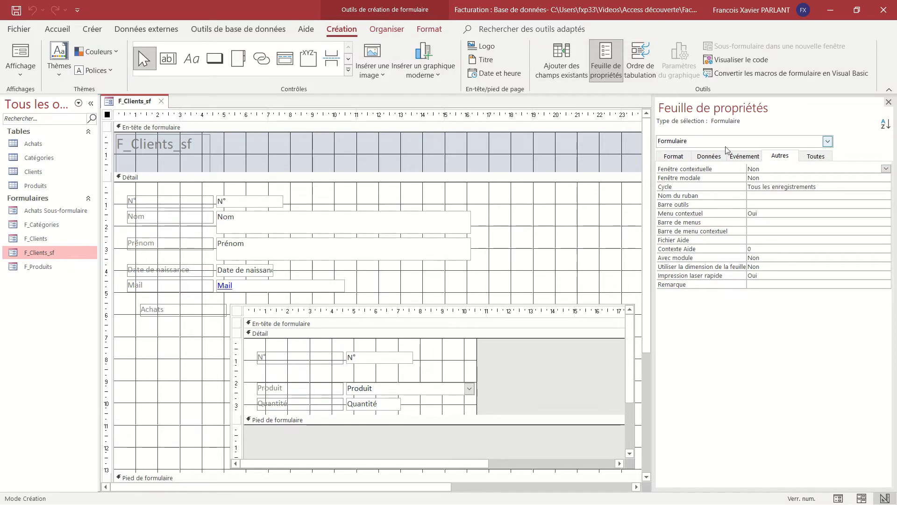
left_click(885, 169)
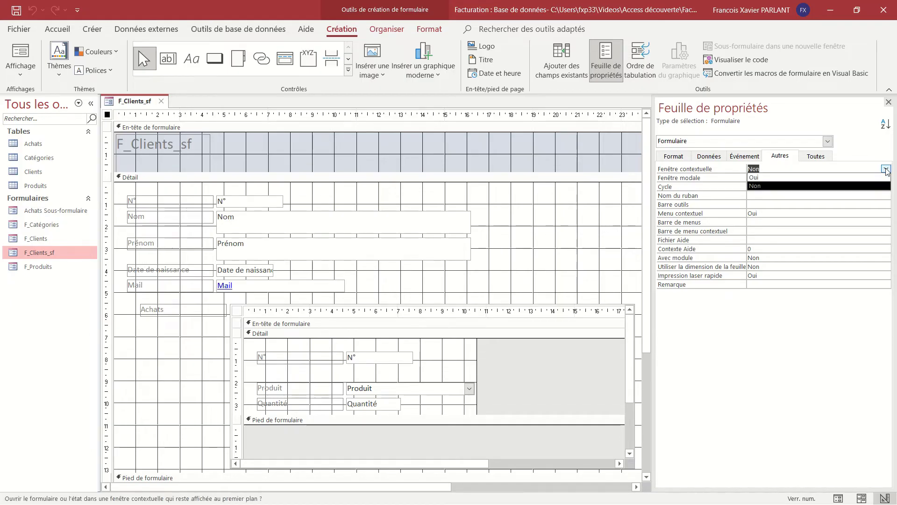
left_click(860, 177)
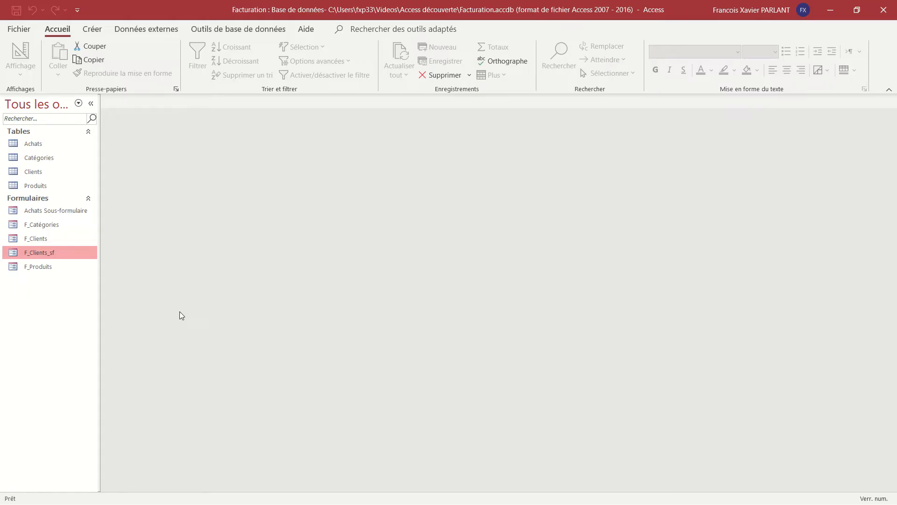
double_click(56, 254)
Create a blank form and place a command button near its upper-left corner
left_click(93, 30)
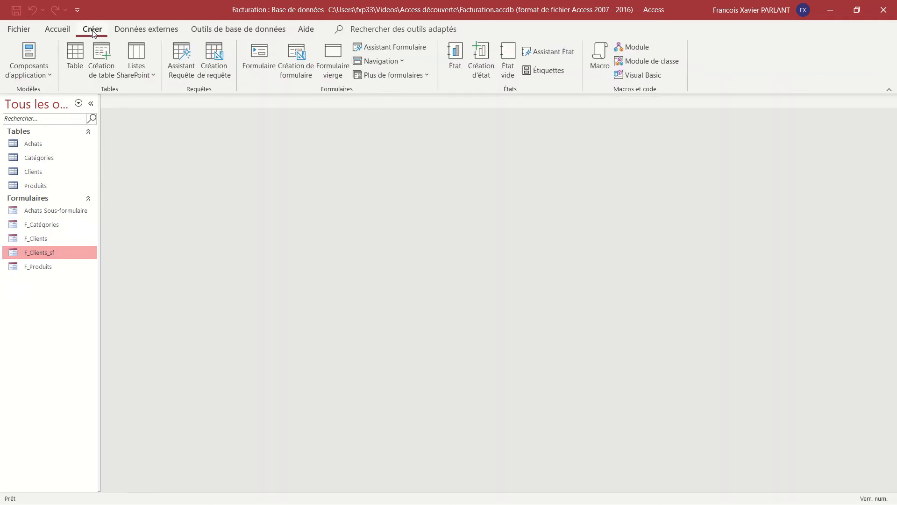
left_click(334, 74)
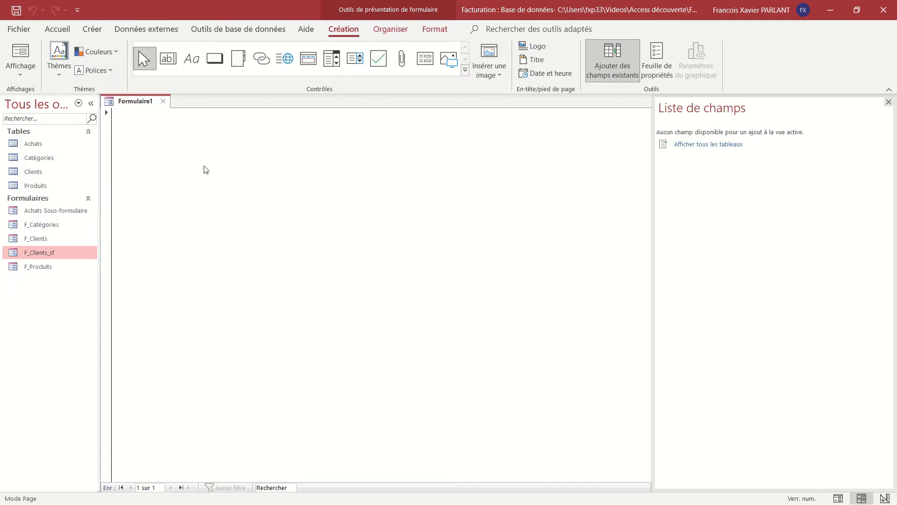
left_click(213, 59)
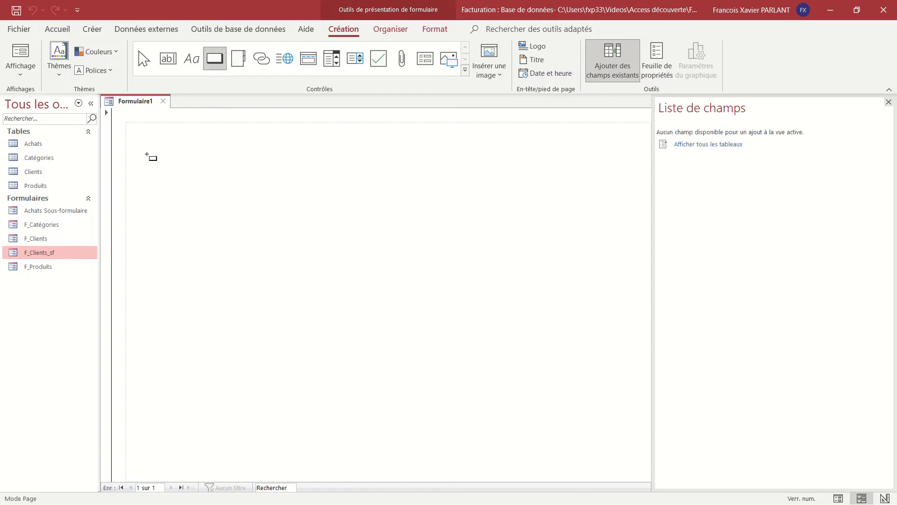
left_click(147, 155)
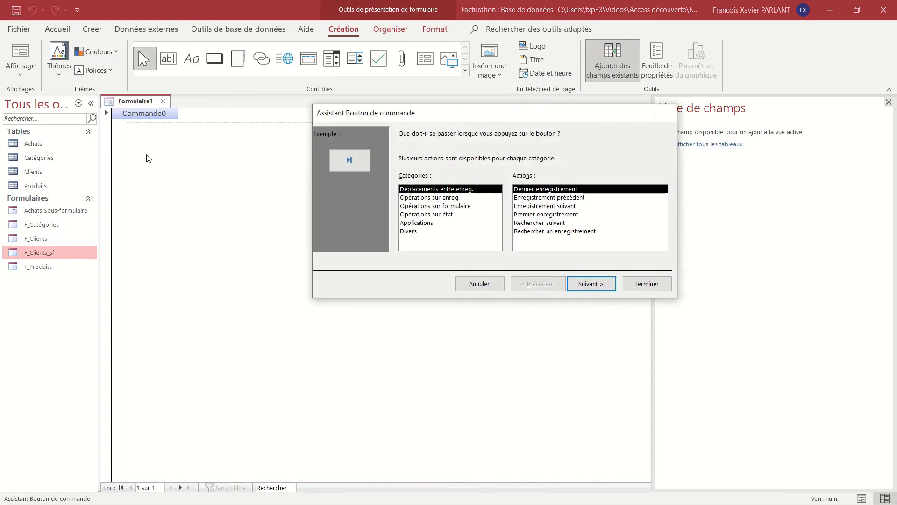
Configure the command button with the Ouvrir un formulaire action for F_Clients_sf, showing all records
left_click(464, 210)
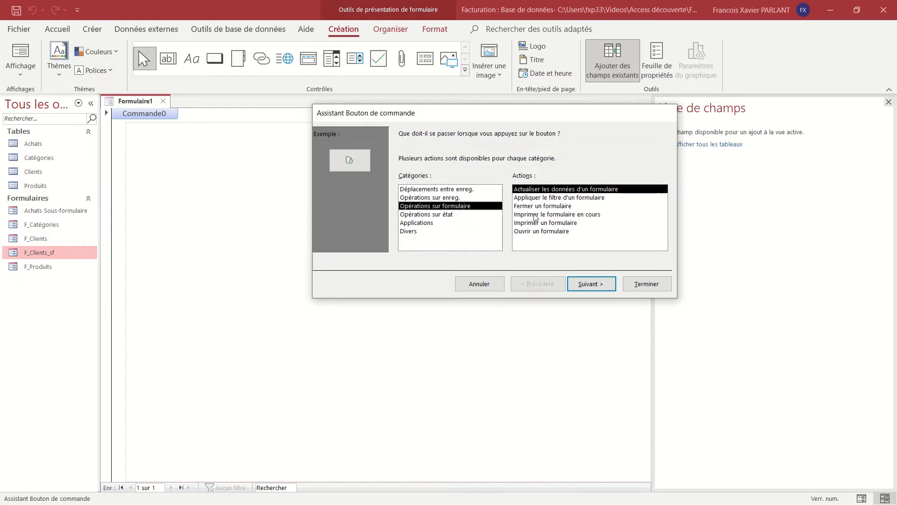
left_click(537, 233)
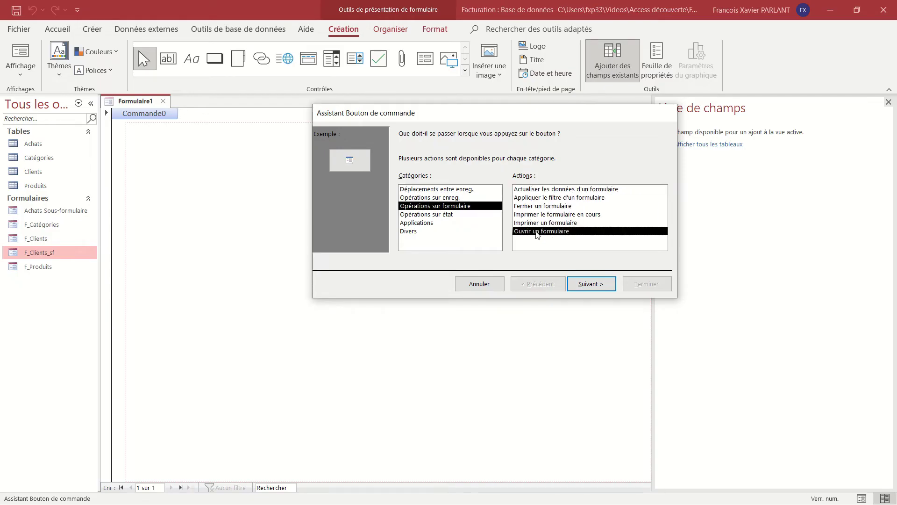
left_click(592, 284)
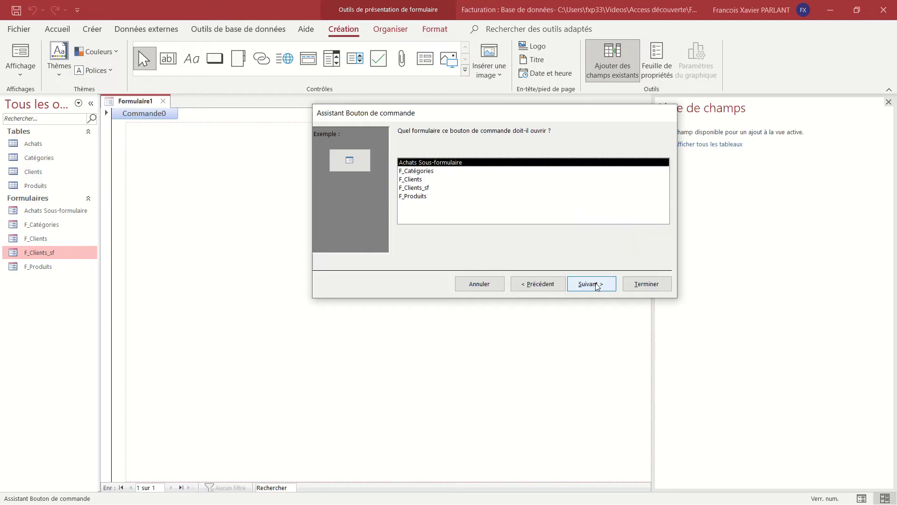
left_click(423, 188)
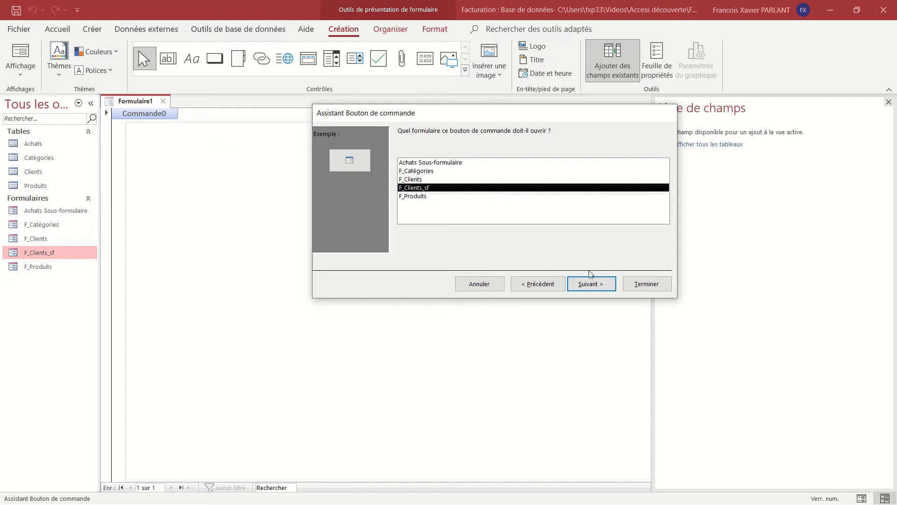
left_click(594, 290)
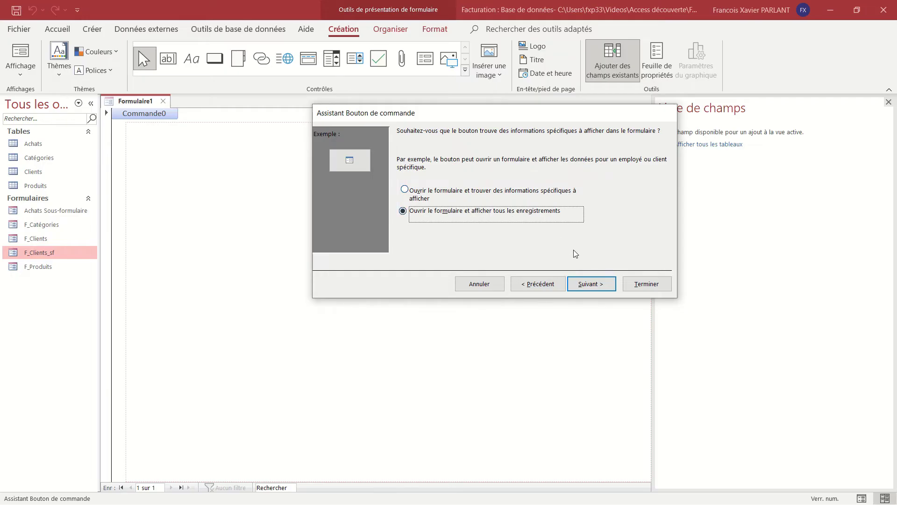
left_click(591, 284)
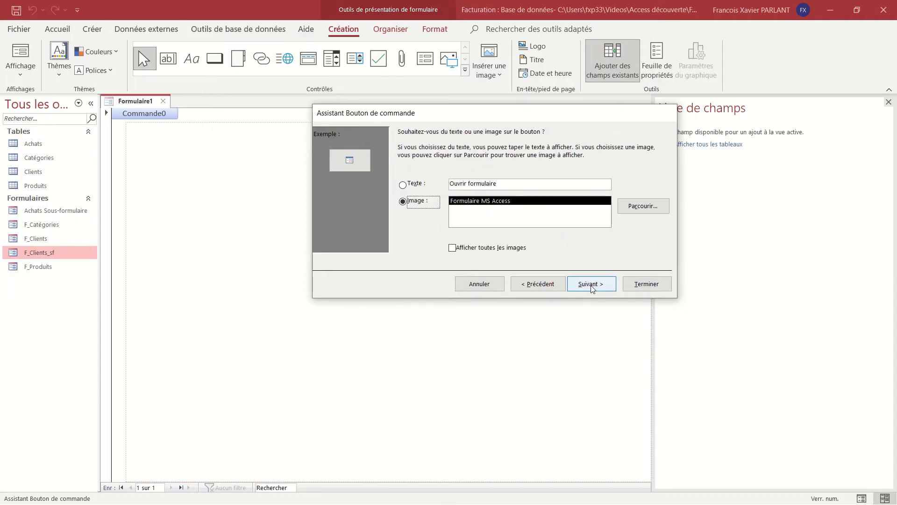
Label the command button with the text Achats par clients, keep its default name, and save the form as Accueil
left_click(417, 186)
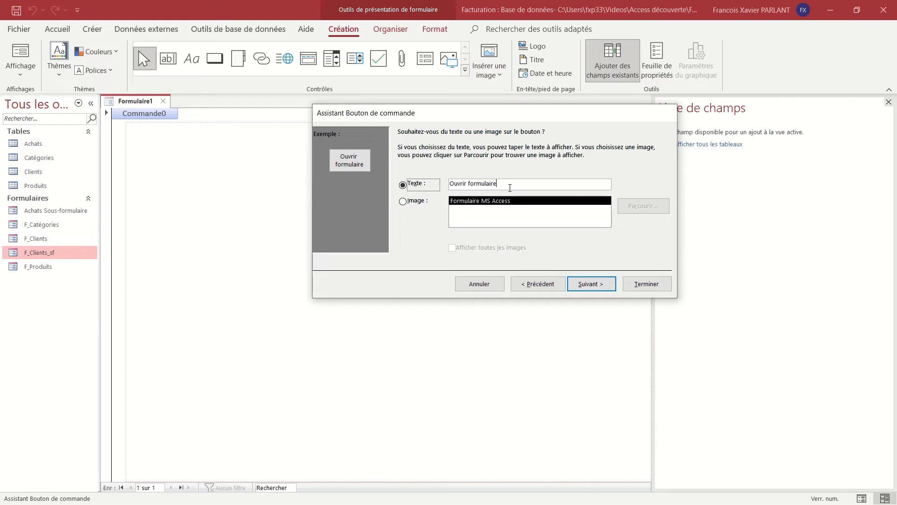
key("Tab")
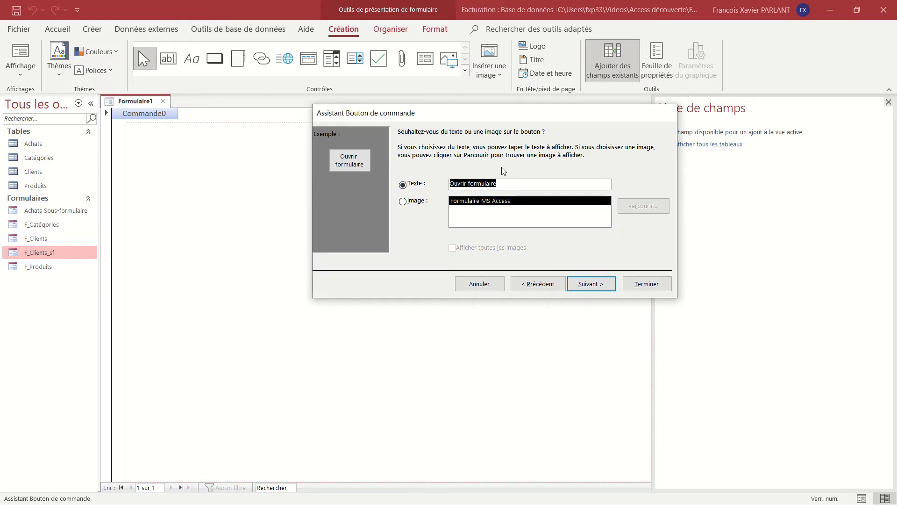
type("Achat")
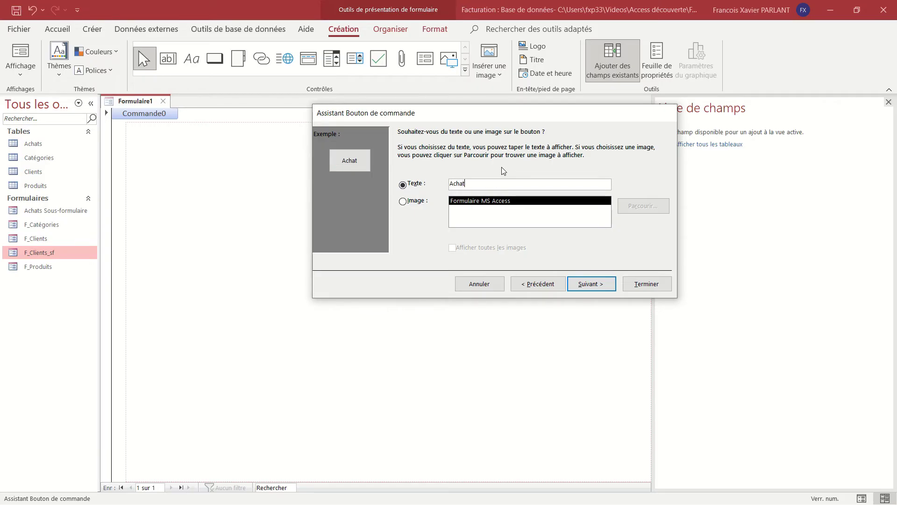
type("s par clients")
left_click(599, 286)
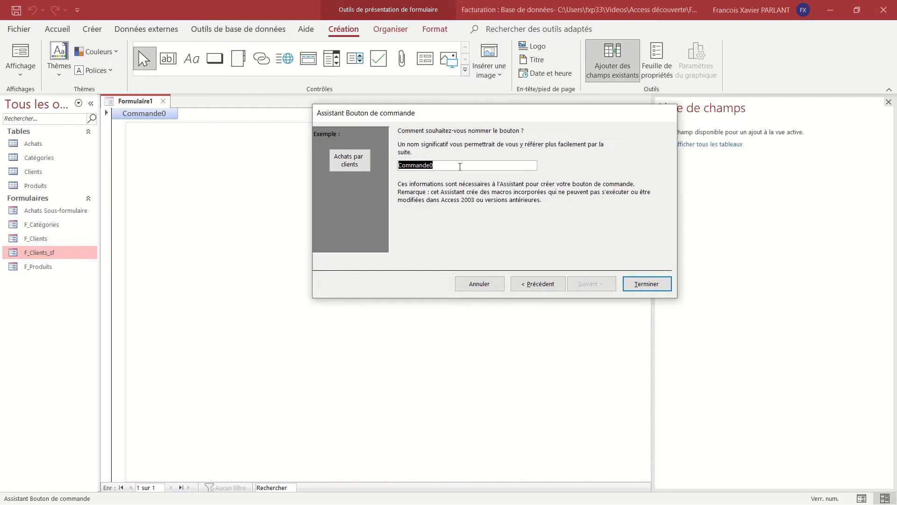
left_click(656, 286)
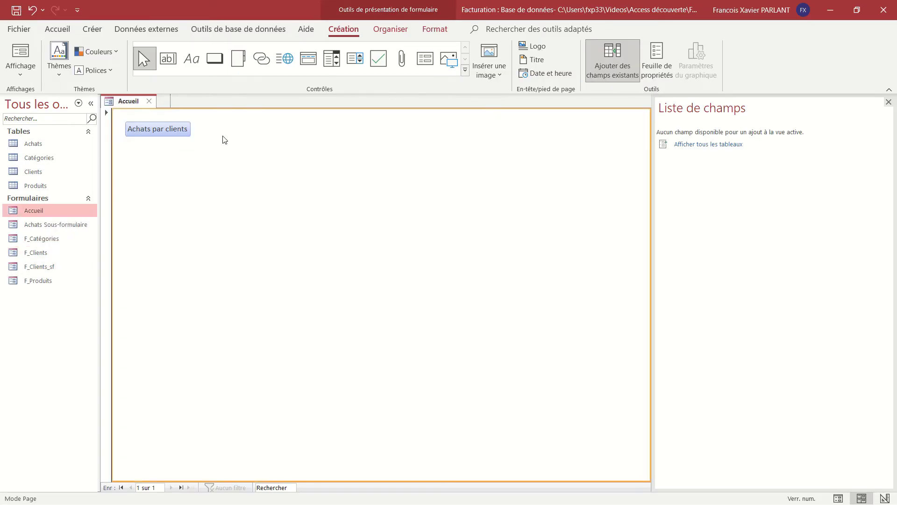
Set the Fenêtre contextuelle property of the Accueil form to Oui in design view and close the form
right_click(60, 215)
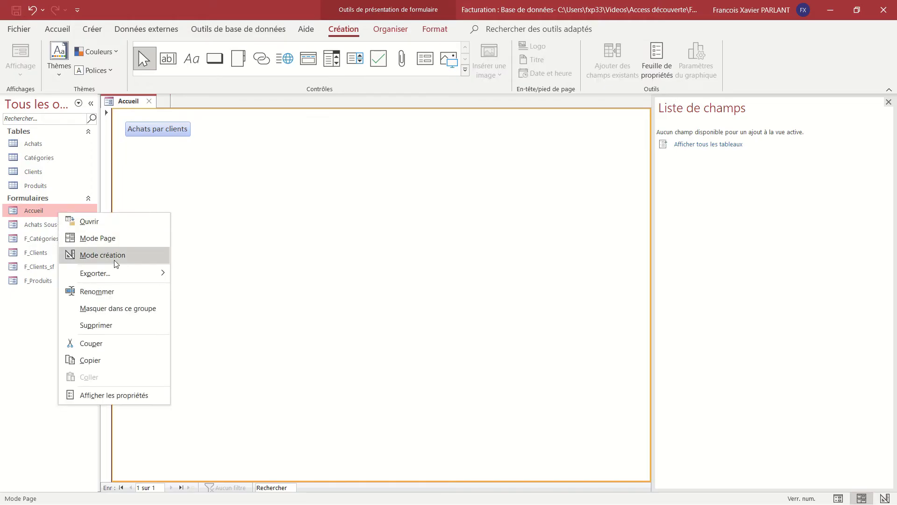
left_click(114, 258)
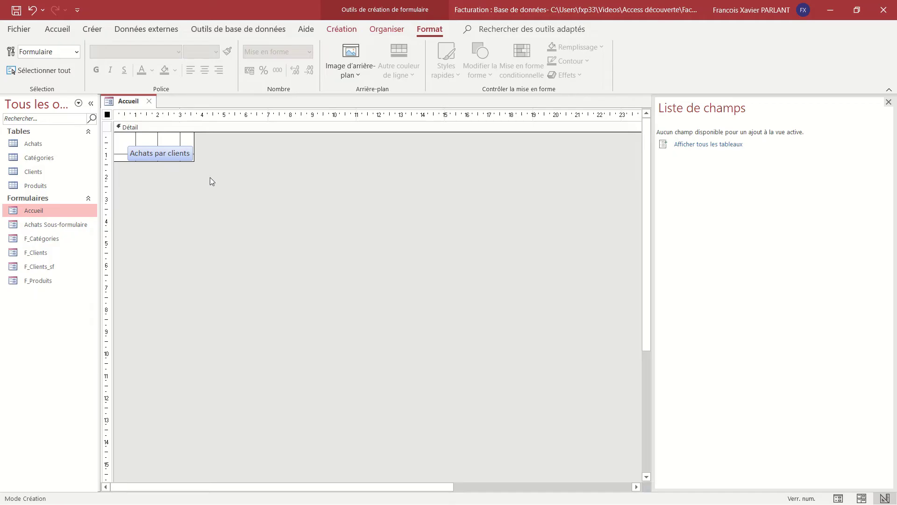
left_click(133, 131)
right_click(133, 135)
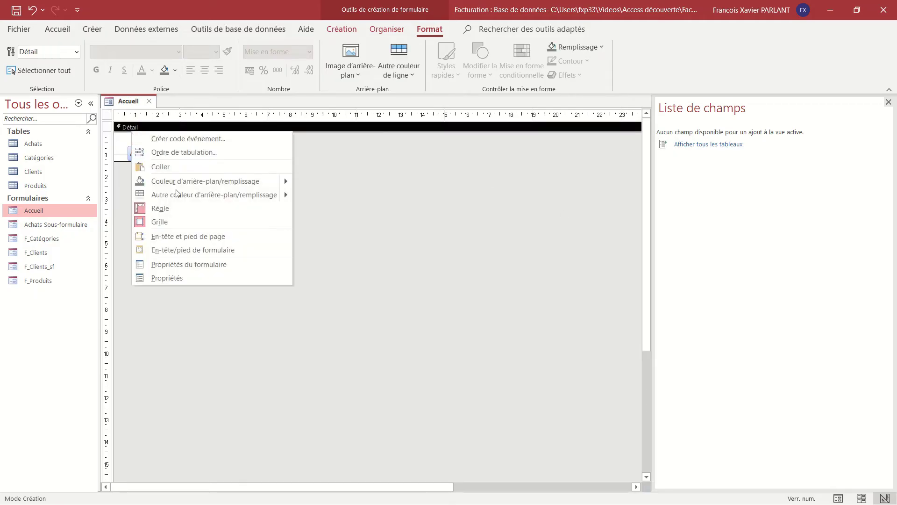
left_click(186, 266)
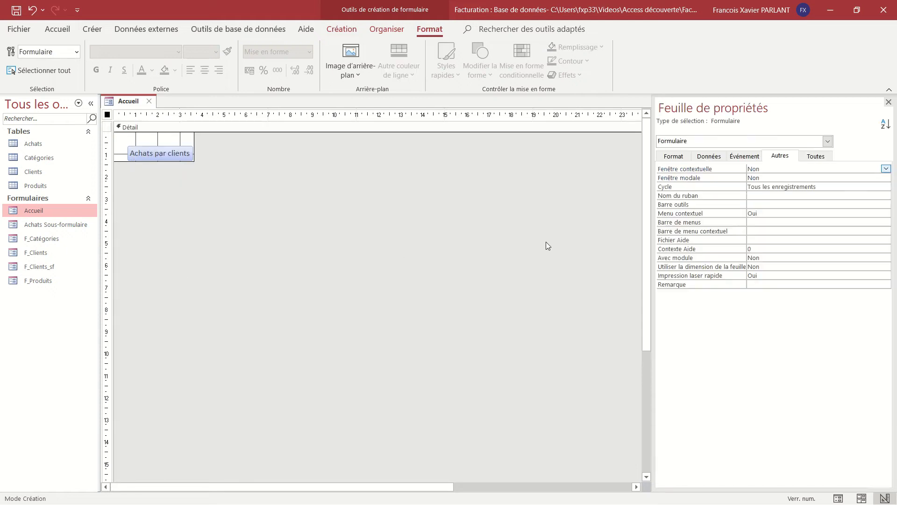
left_click(884, 169)
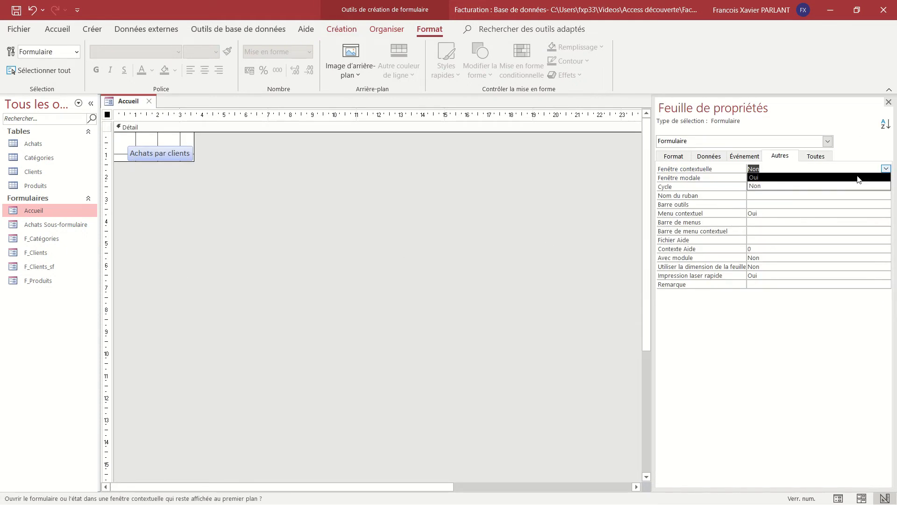
left_click(858, 179)
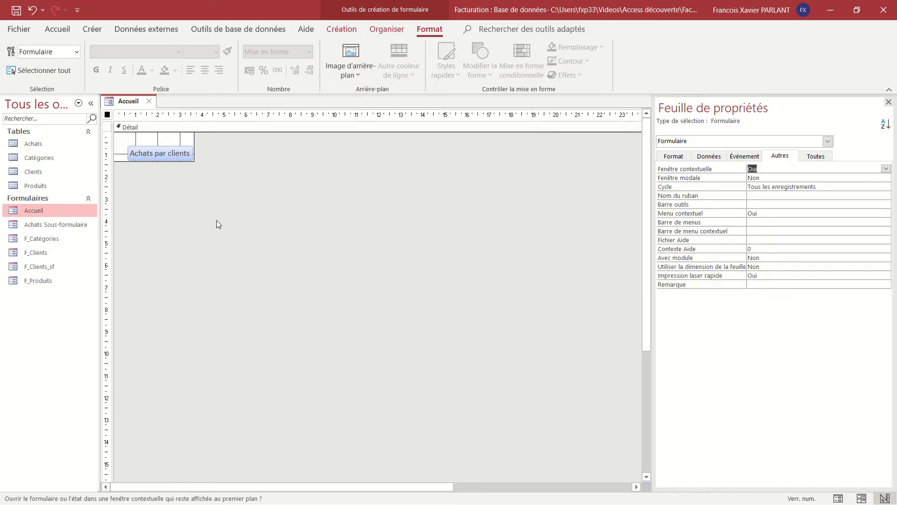
key("ctrl+w")
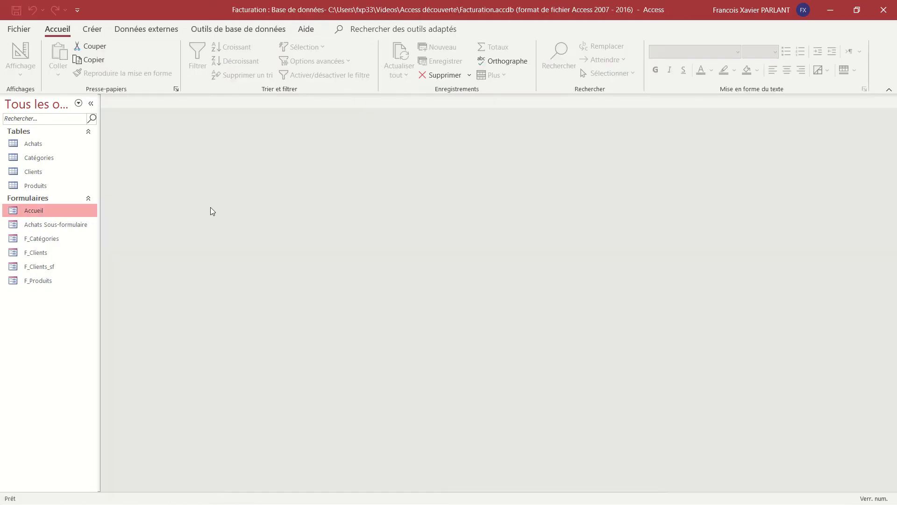
Open the Accueil form, maximize its window, and test the Achats par clients button
double_click(58, 210)
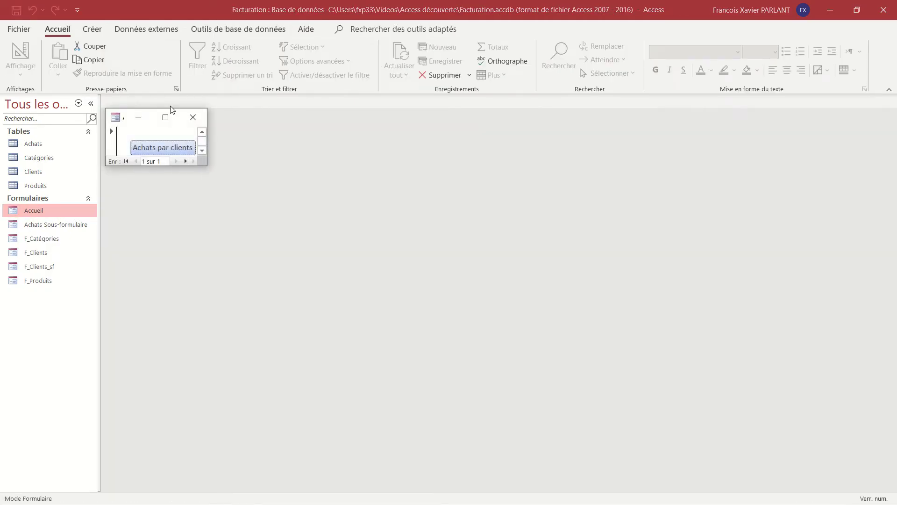
left_click(165, 119)
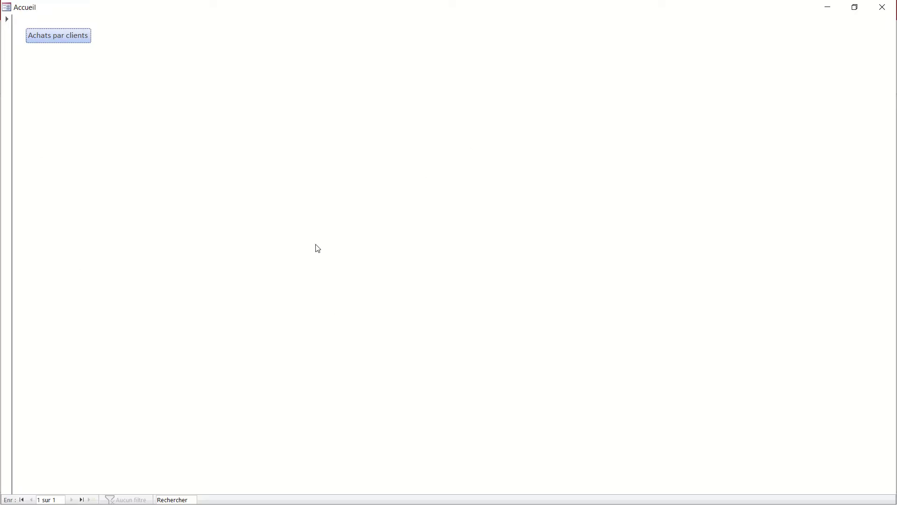
left_click(65, 38)
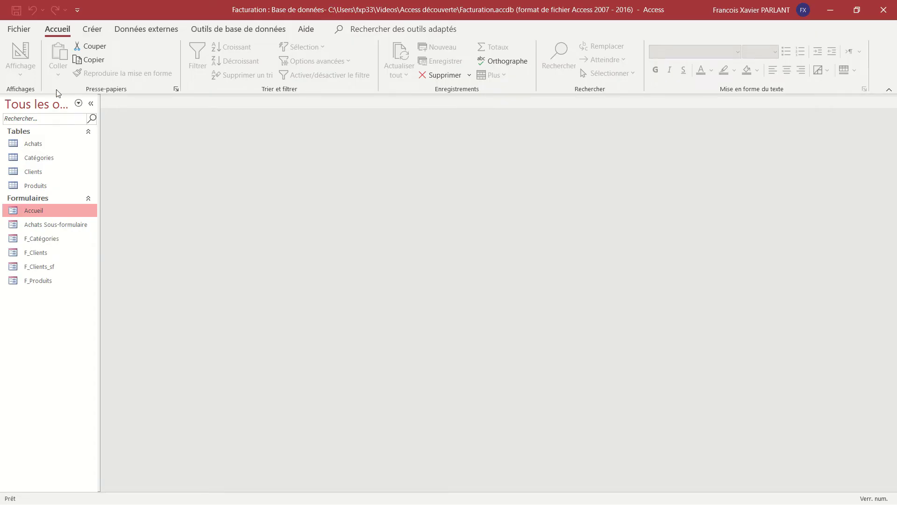
Set Accueil as the form displayed at startup in the active database's options
left_click(29, 34)
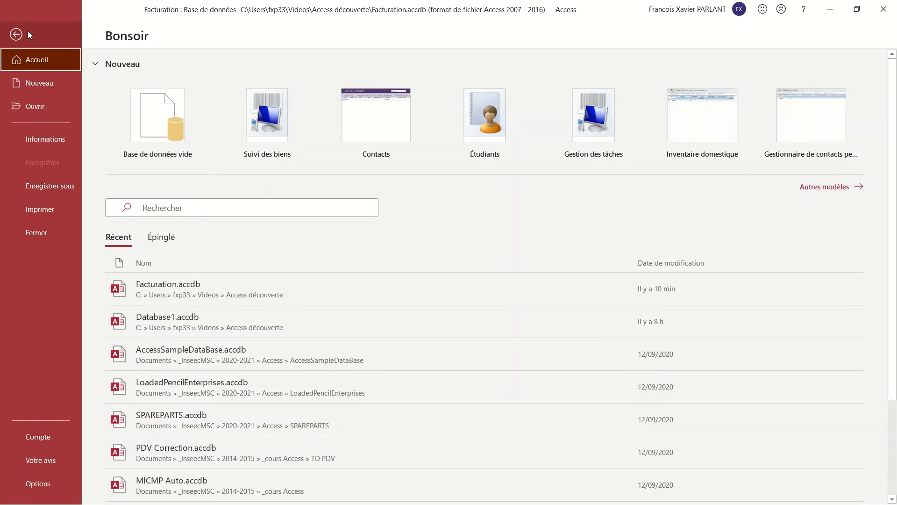
left_click(38, 483)
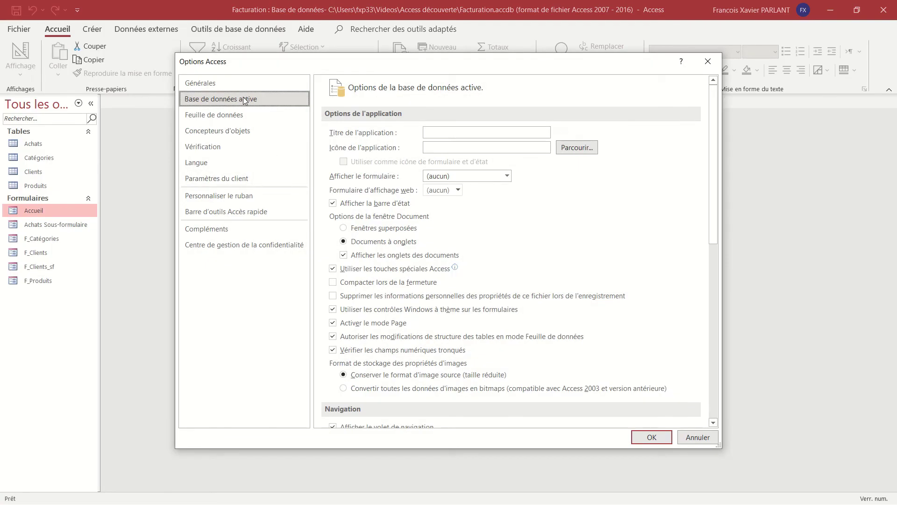
left_click(507, 177)
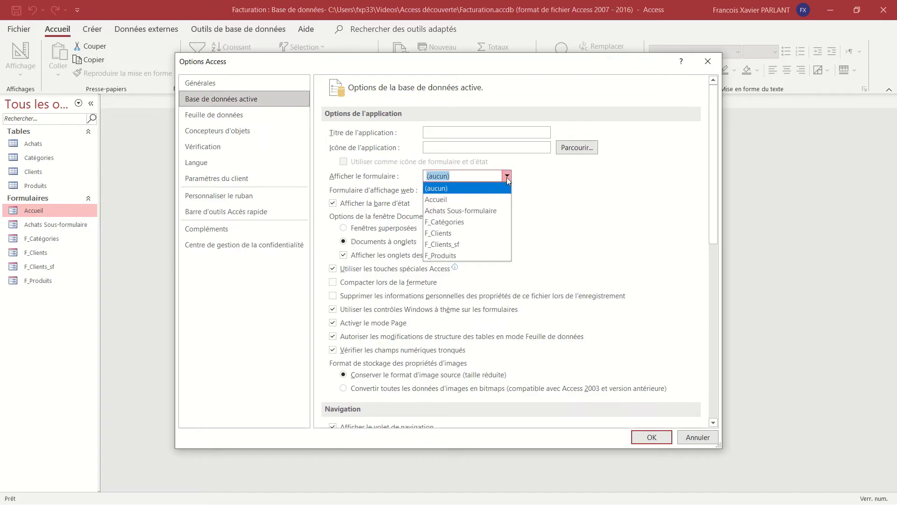
left_click(484, 205)
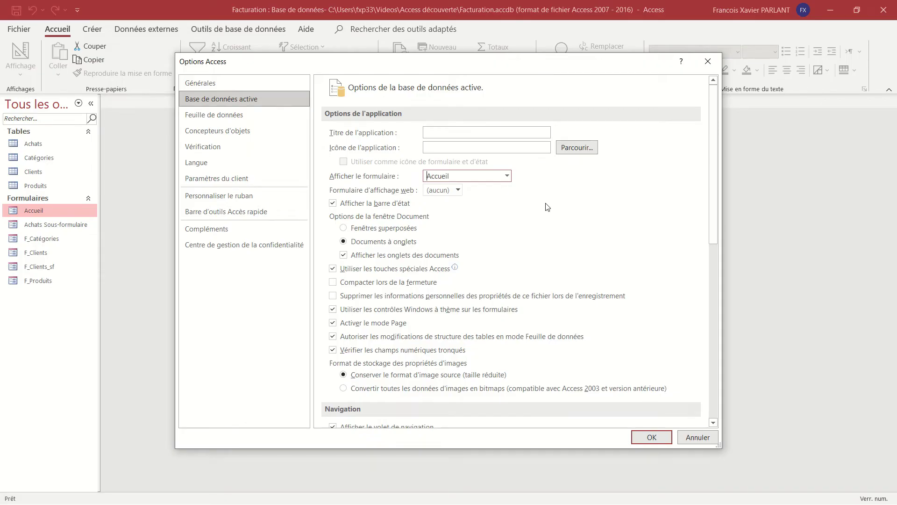
left_click(651, 437)
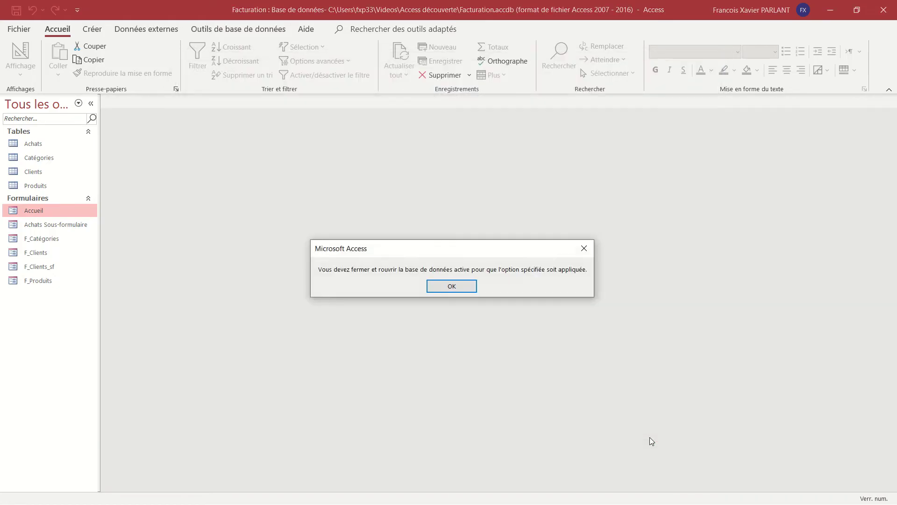
left_click(464, 286)
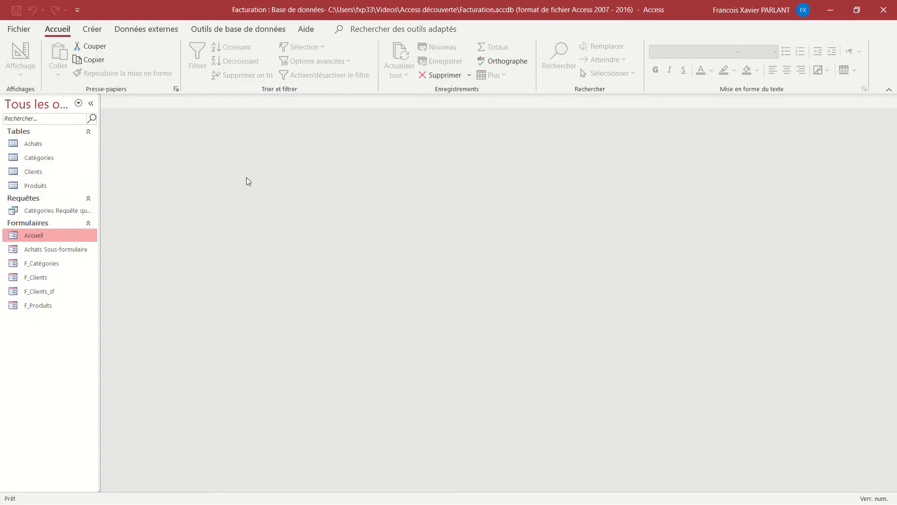
Open the Accueil form in design view and display its property sheet with a wider pane
right_click(68, 236)
left_click(109, 279)
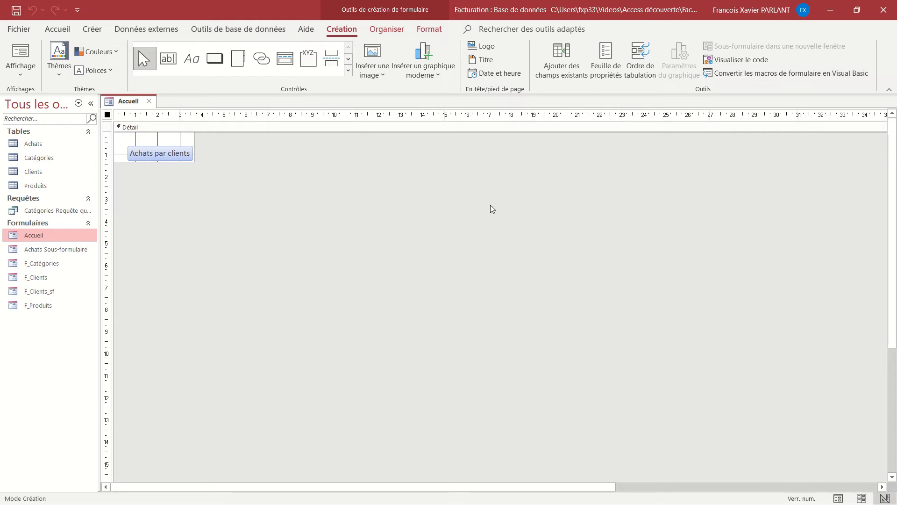
left_click(605, 74)
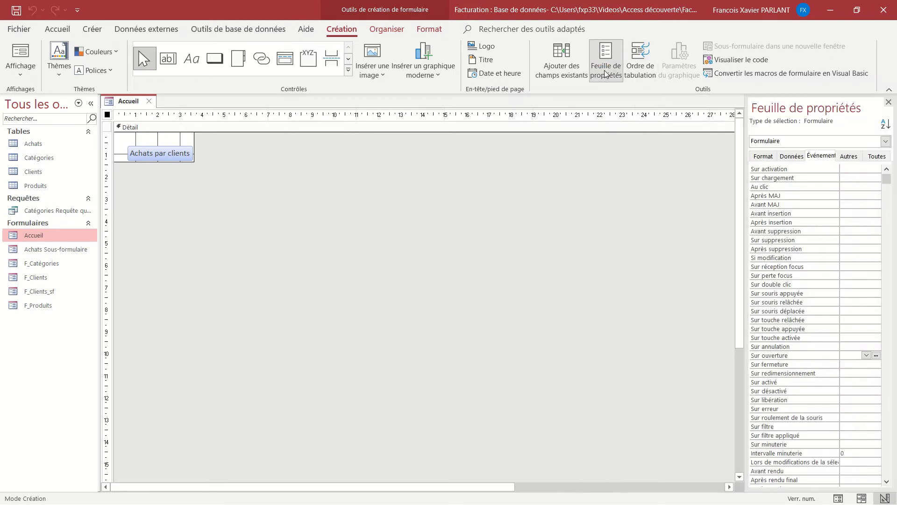
left_click(606, 74)
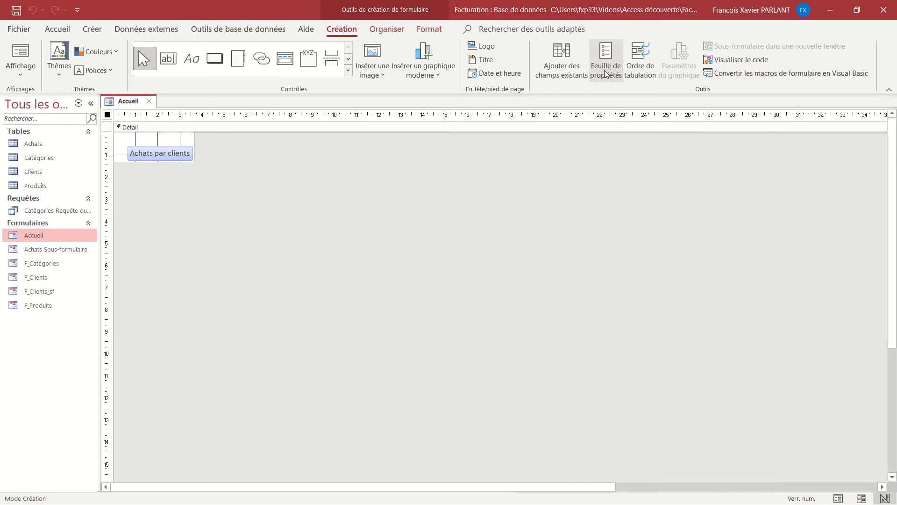
right_click(173, 142)
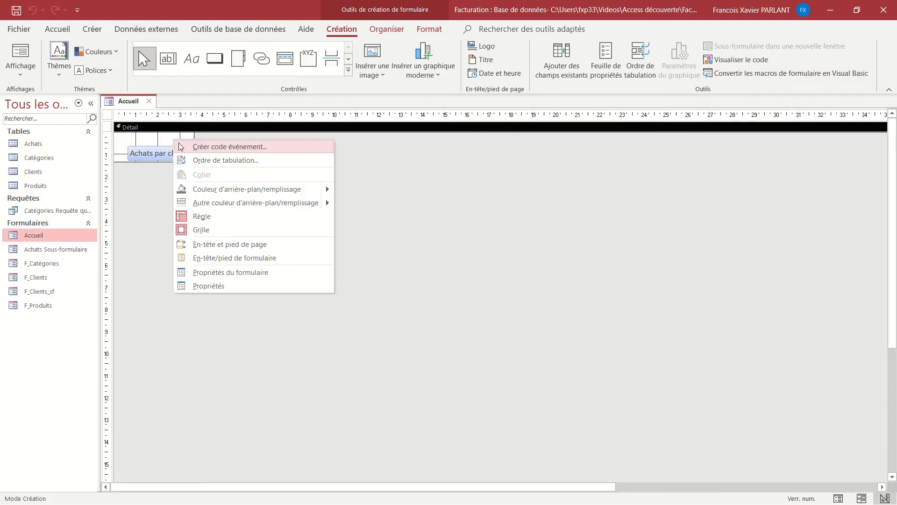
left_click(209, 286)
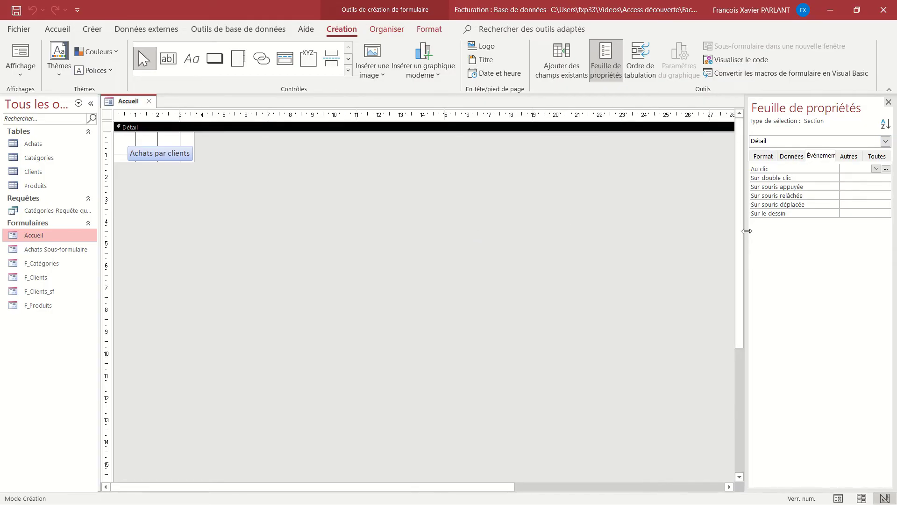
left_click_drag(747, 231, 675, 231)
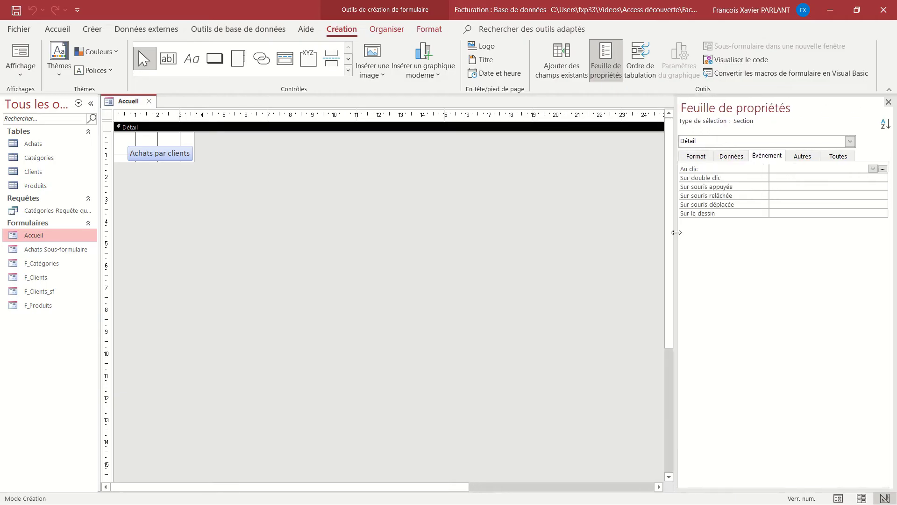
View the event properties of the form and of the Achats par clients button, and return to those of the whole form
left_click(850, 142)
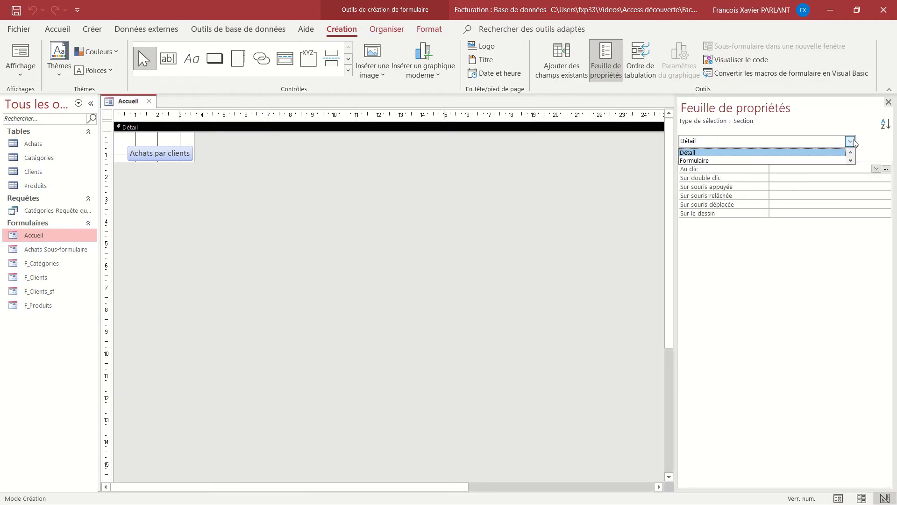
left_click(808, 161)
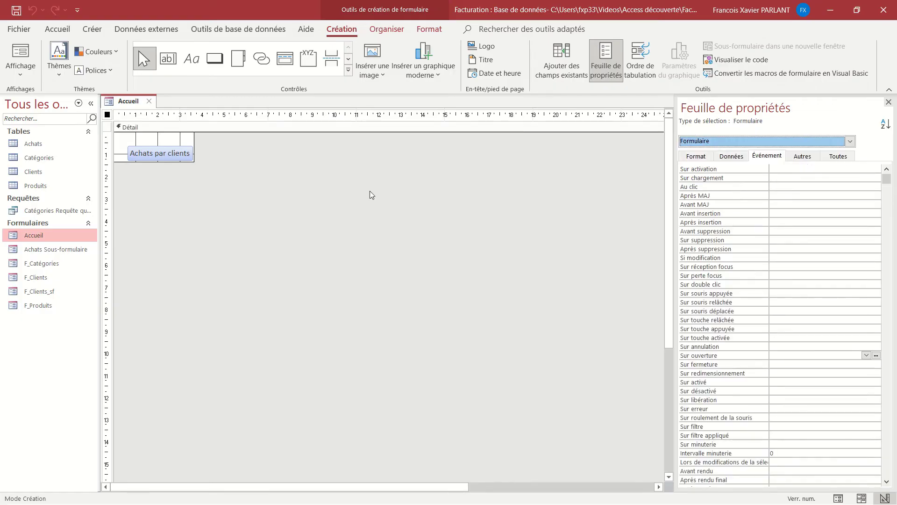
left_click(153, 151)
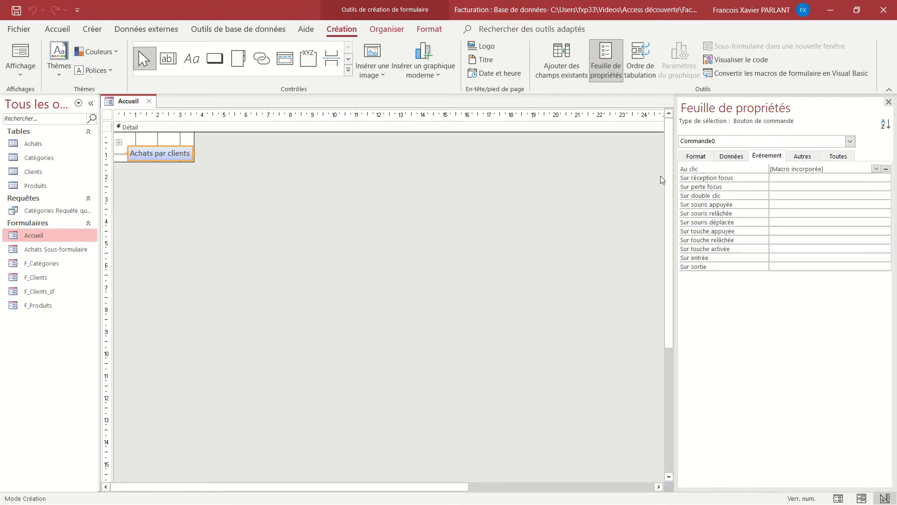
left_click(849, 141)
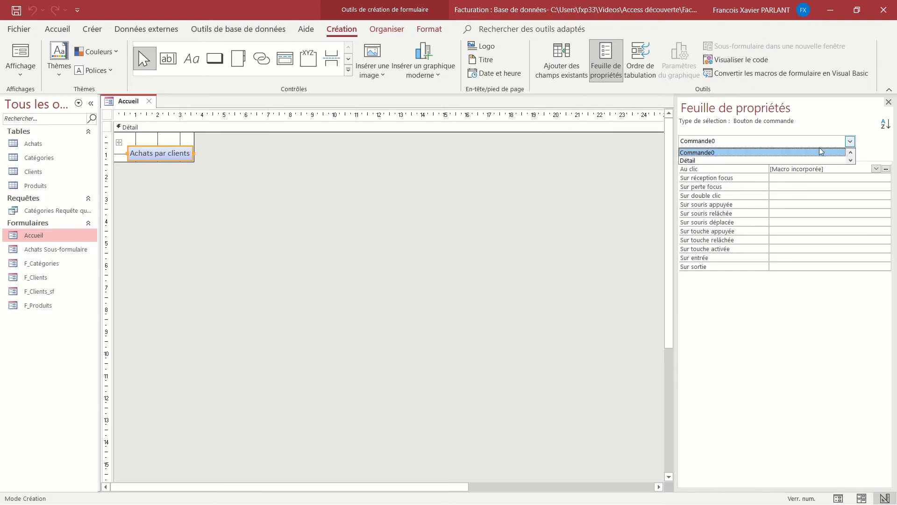
left_click(851, 160)
left_click(804, 160)
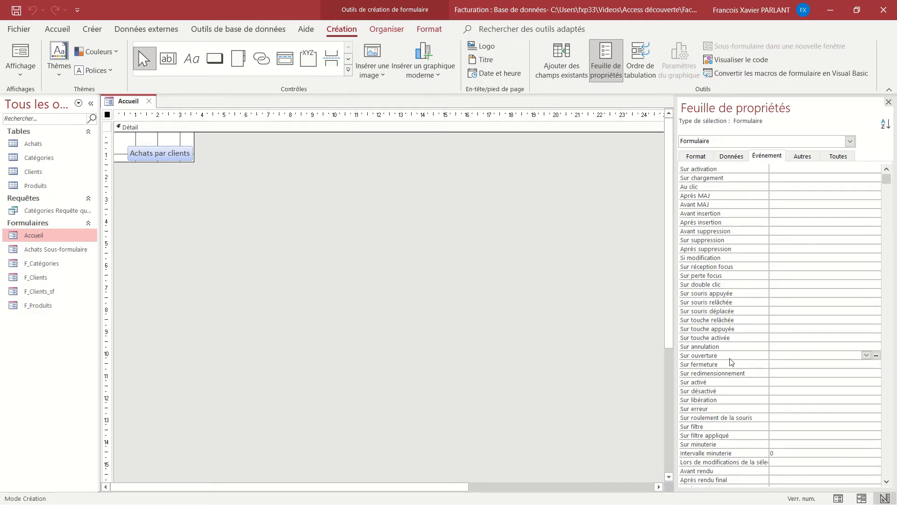
Build an embedded macro on the Accueil form's Sur ouverture event with the AgrandirFenêtre action, then save and close it
left_click(876, 356)
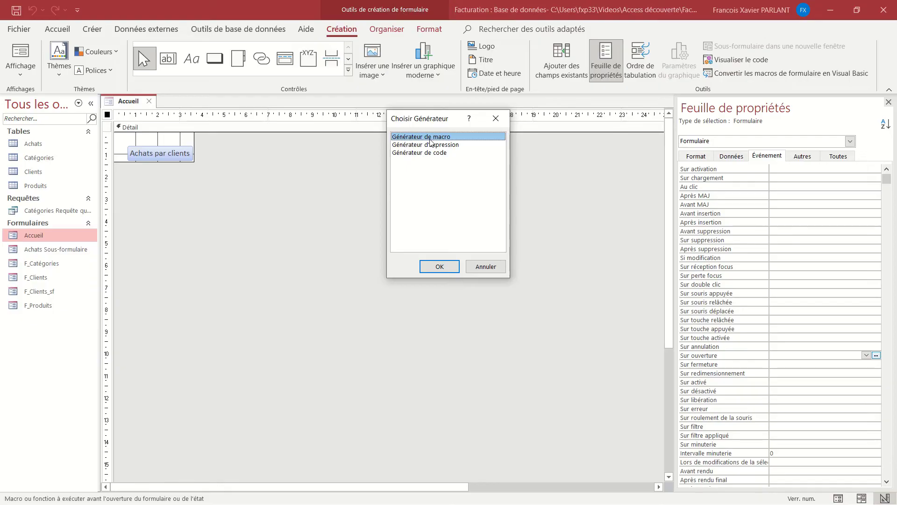
left_click(439, 267)
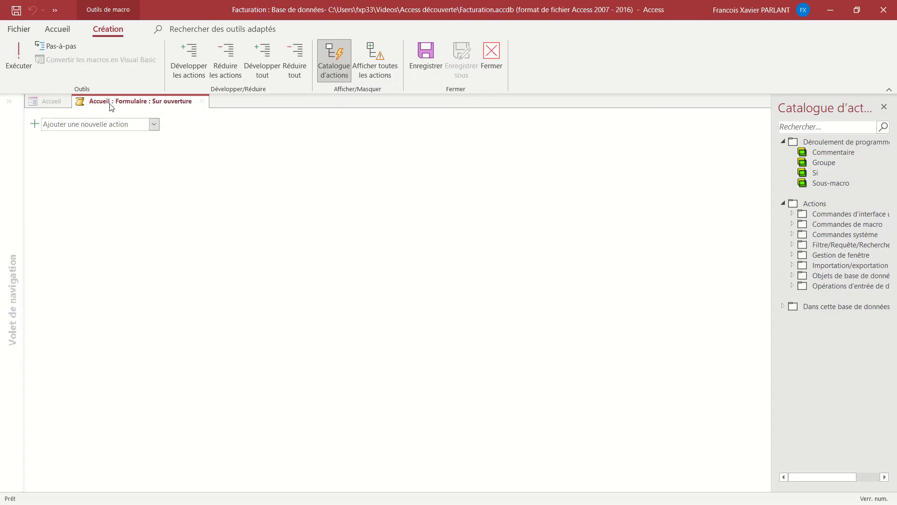
left_click(156, 124)
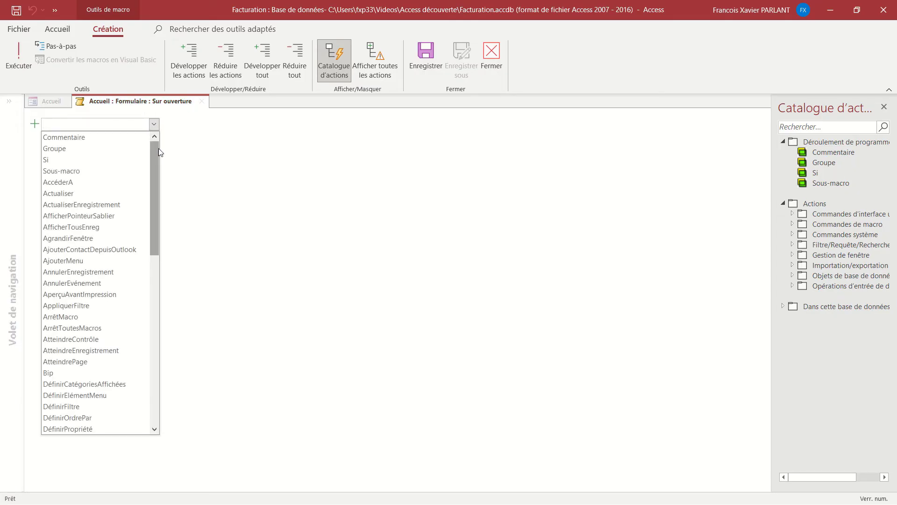
left_click(159, 173)
left_click_drag(159, 175, 158, 270)
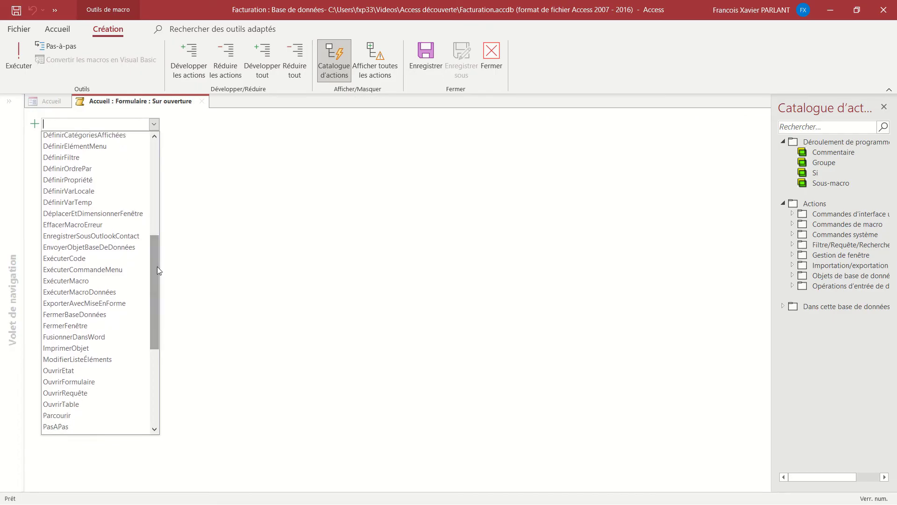
scroll(132, 241, "up", 7)
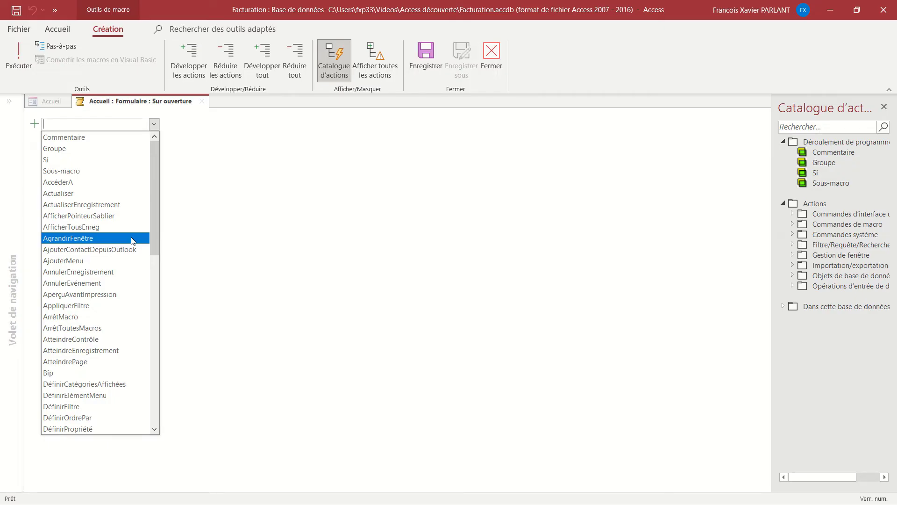
left_click(132, 238)
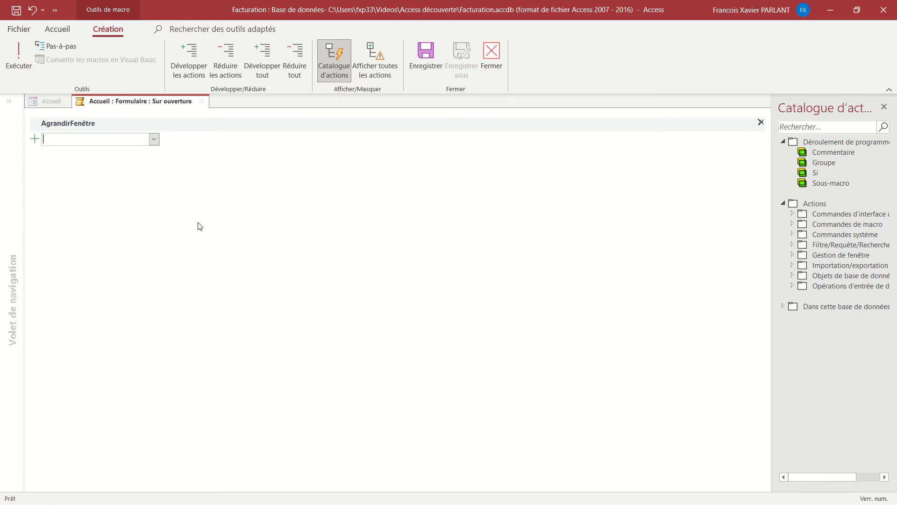
left_click(426, 66)
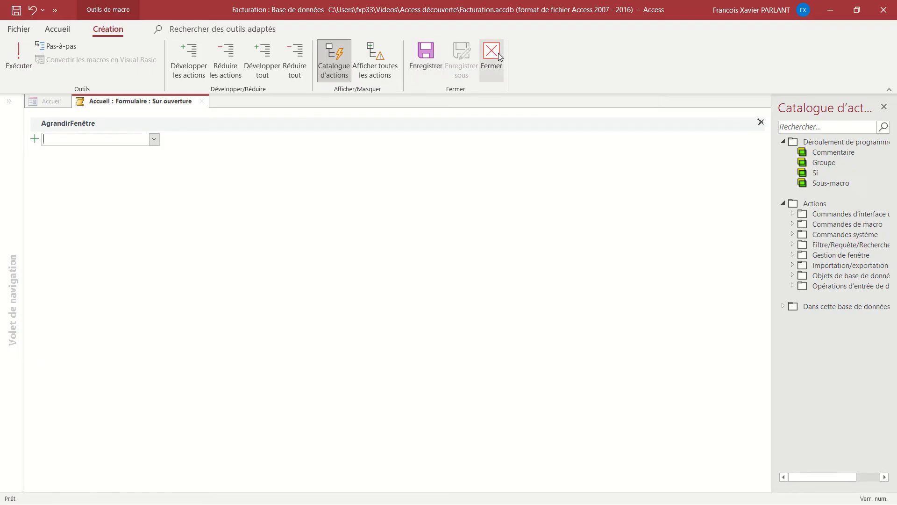
left_click(491, 55)
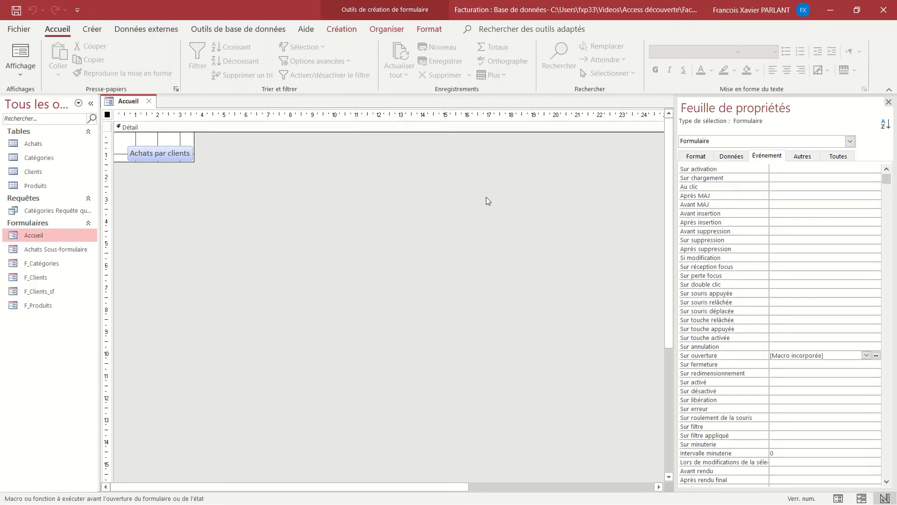
Close and reopen the Accueil form to test its opening macro, and open the Catégories table
key("ctrl+w")
double_click(57, 238)
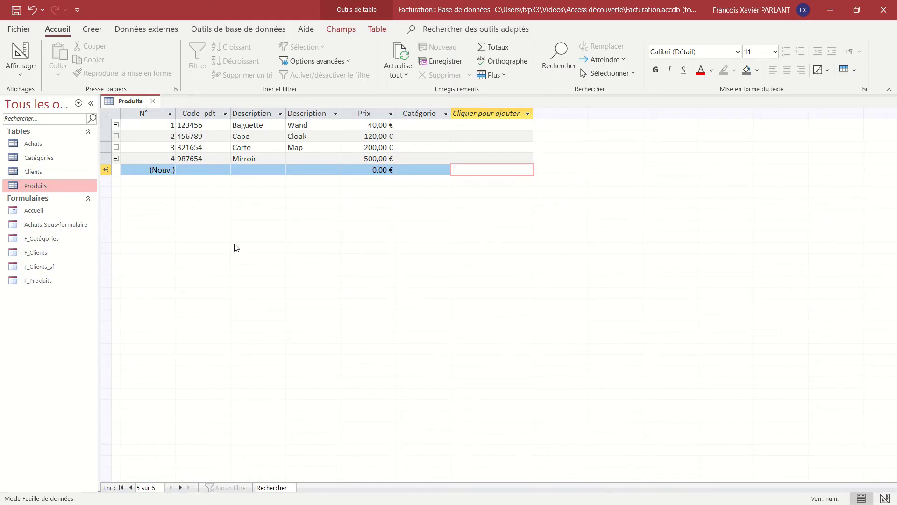
double_click(46, 156)
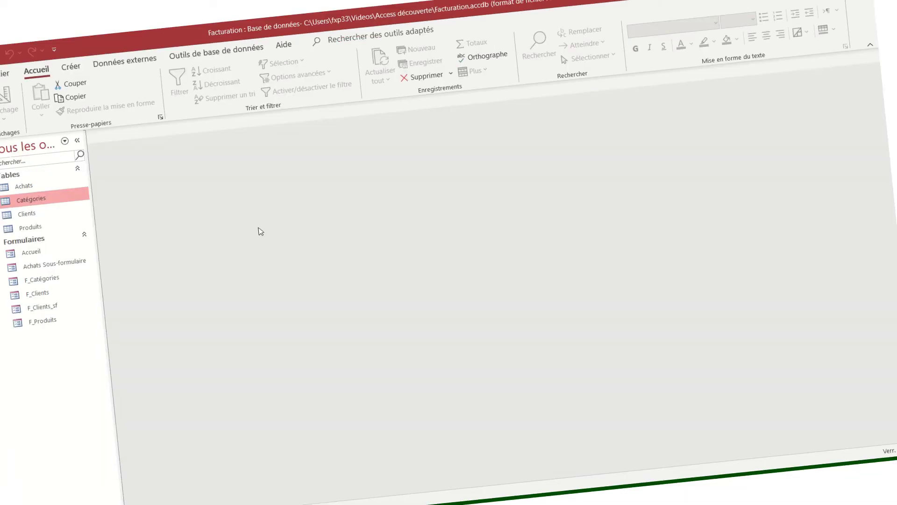
Start a simple query with the query wizard and add the NomFR field from the Catégories table
left_click(72, 72)
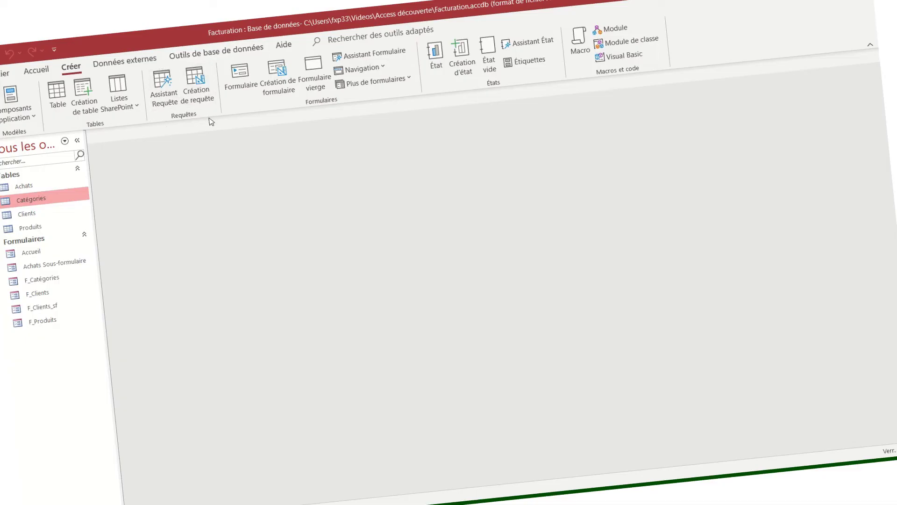
left_click(164, 102)
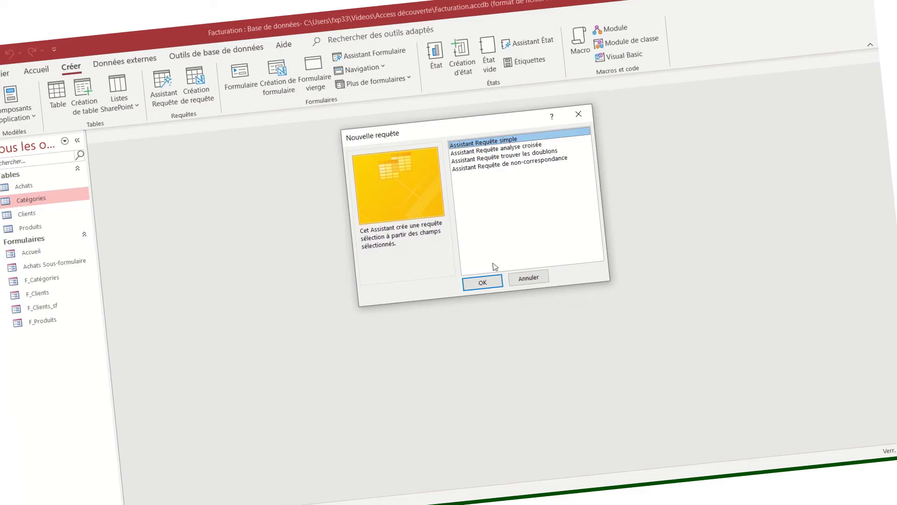
left_click(490, 280)
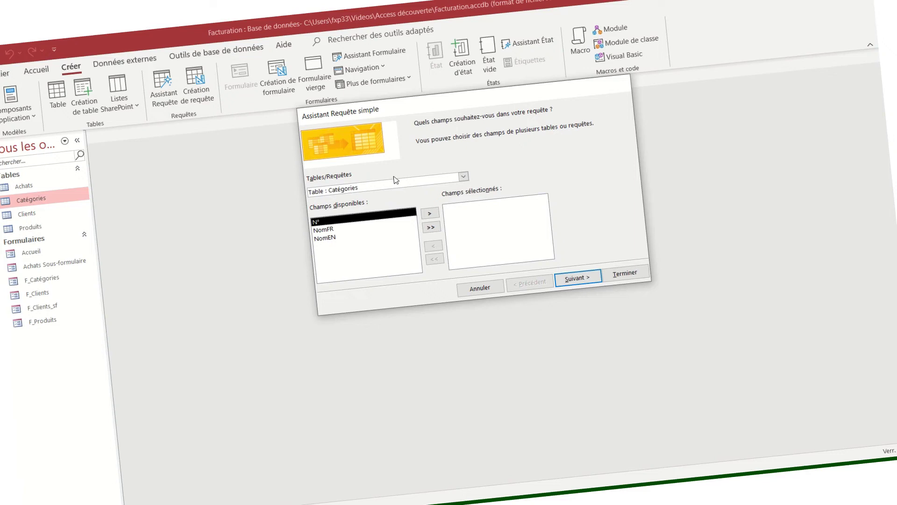
left_click(367, 230)
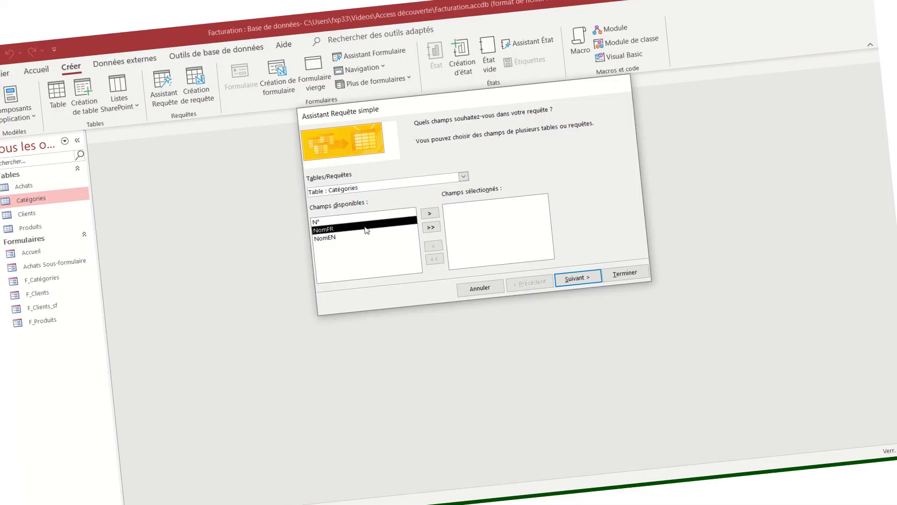
left_click(429, 214)
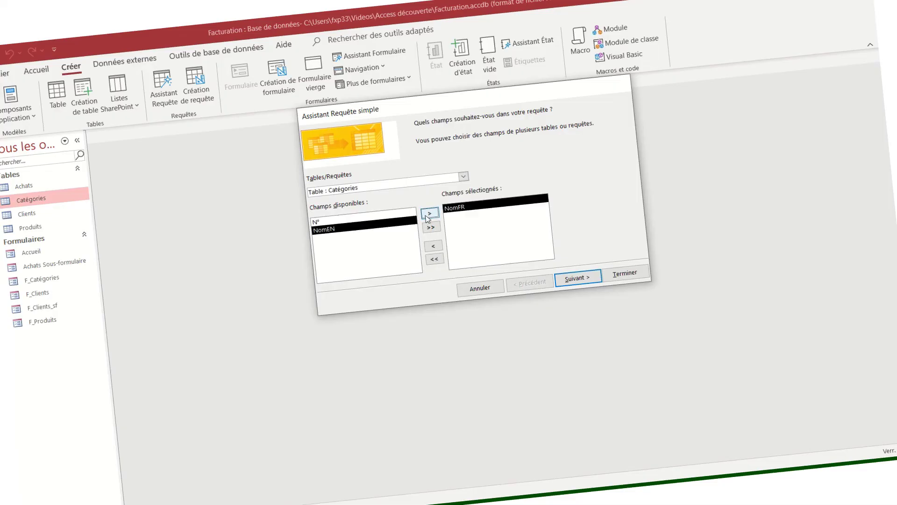
Add the Quantité field from the Achats table to the query
left_click(463, 177)
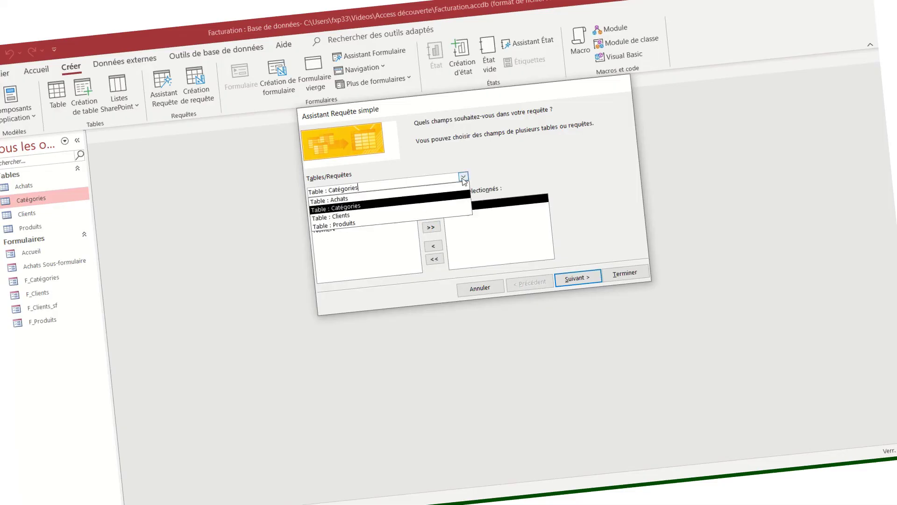
left_click(348, 200)
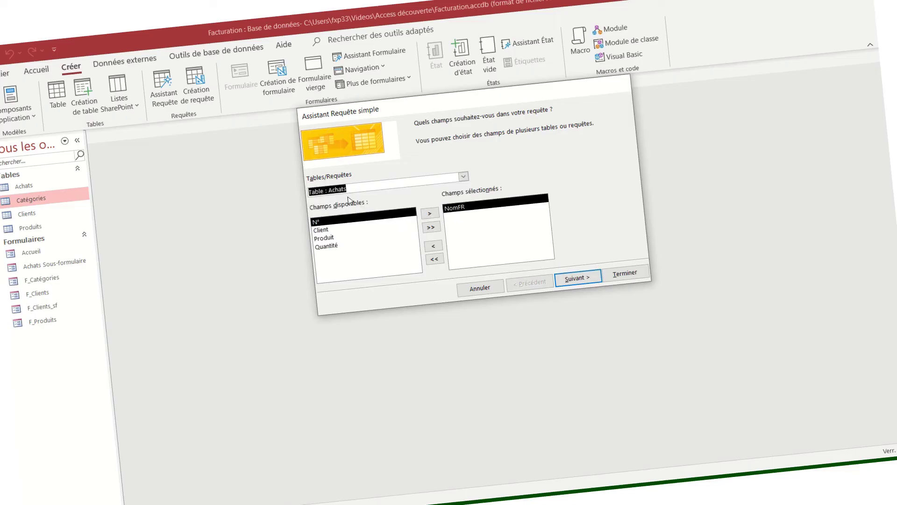
left_click(340, 246)
left_click(429, 215)
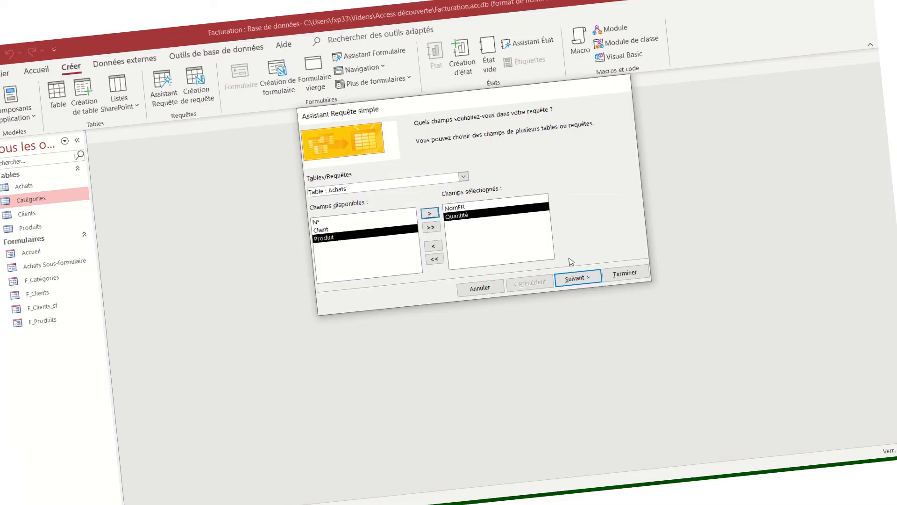
Make the query a Synthèse query that calculates the Somme of Quantité
left_click(589, 278)
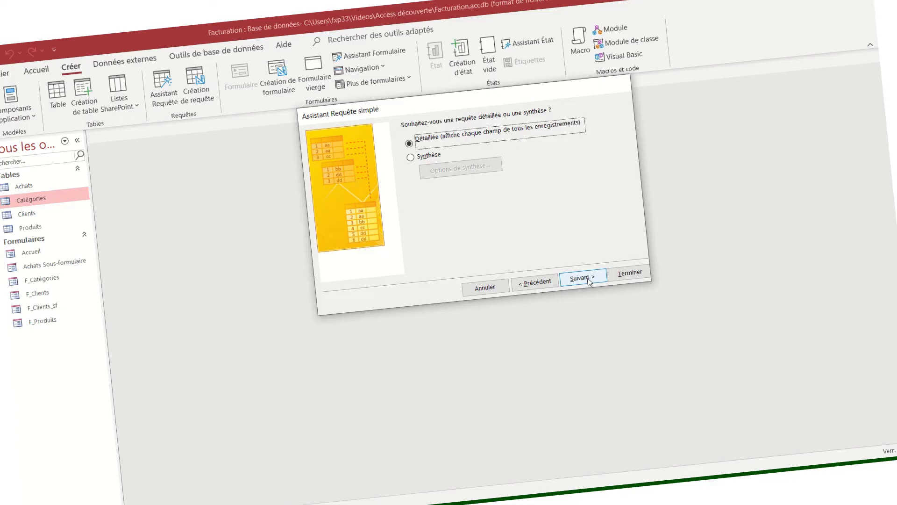
left_click(416, 158)
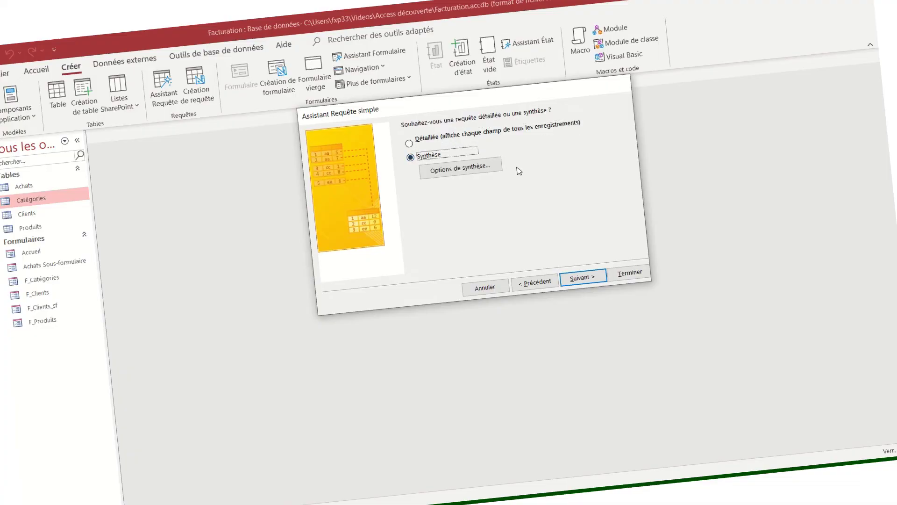
left_click(477, 168)
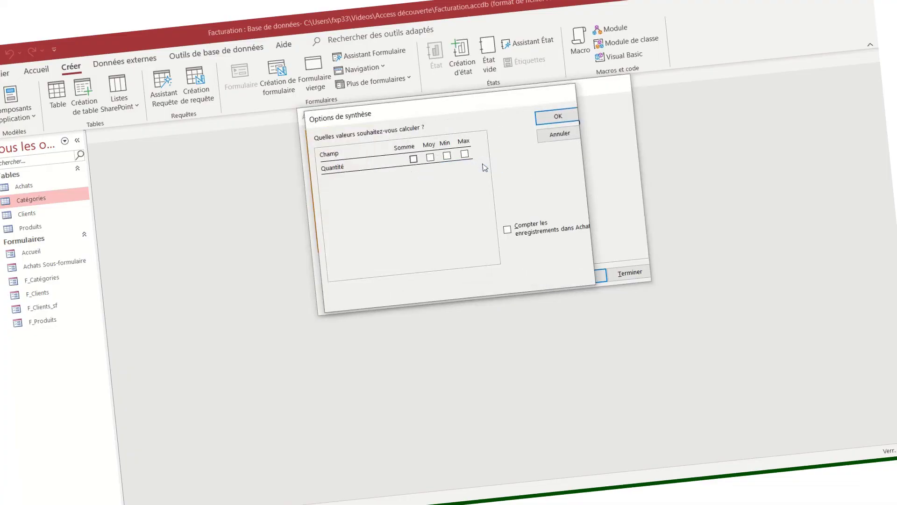
left_click(413, 158)
left_click(557, 118)
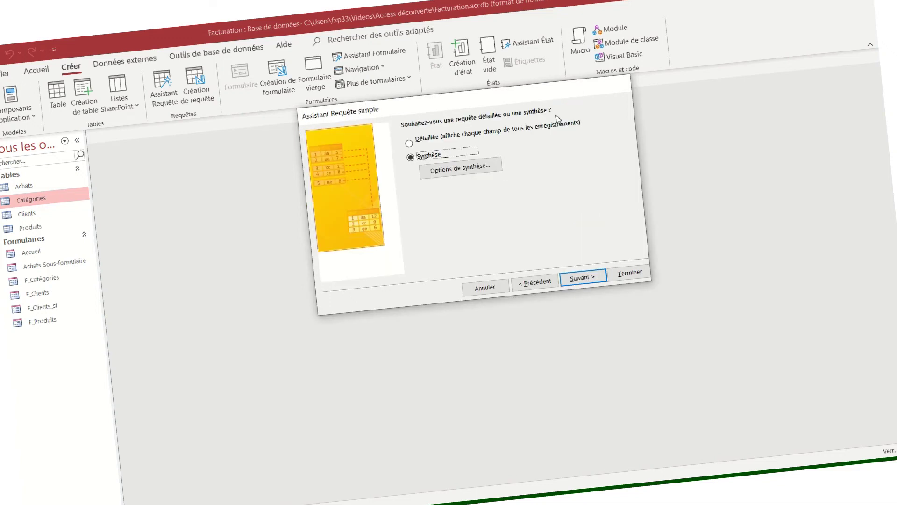
left_click(584, 278)
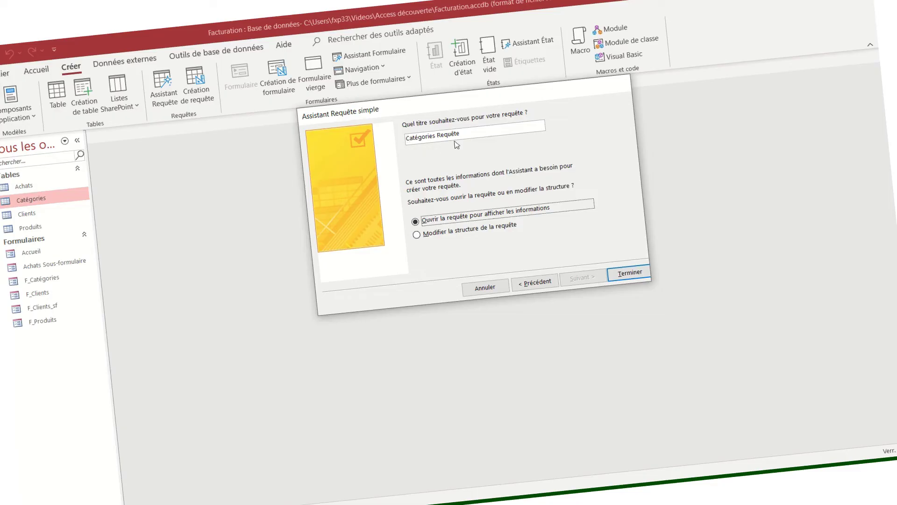
Title the query Catégories Requête quantités and finish the wizard, opening the query to display its information
left_click(469, 135)
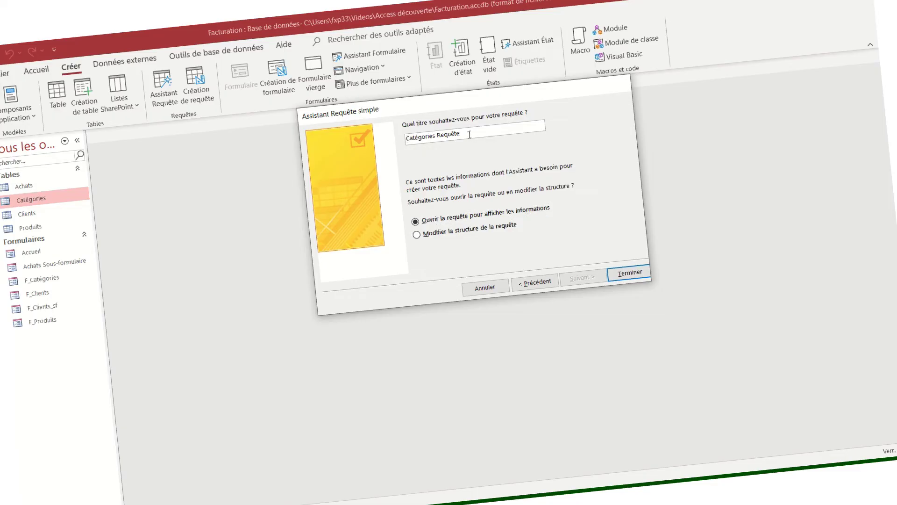
type("quantités")
left_click(638, 273)
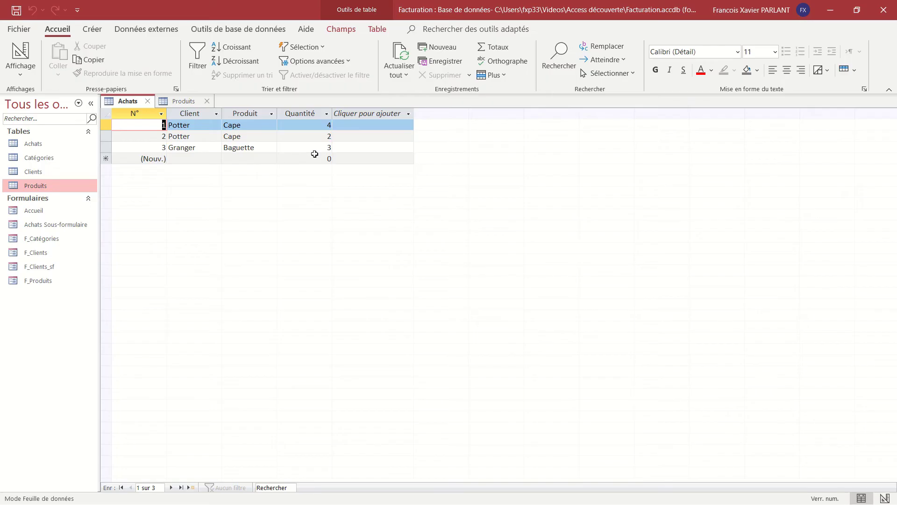
Examine the Catégorie assigned to the products in the Produits table and its available choices, then close the open tables
left_click(179, 103)
left_click(436, 128)
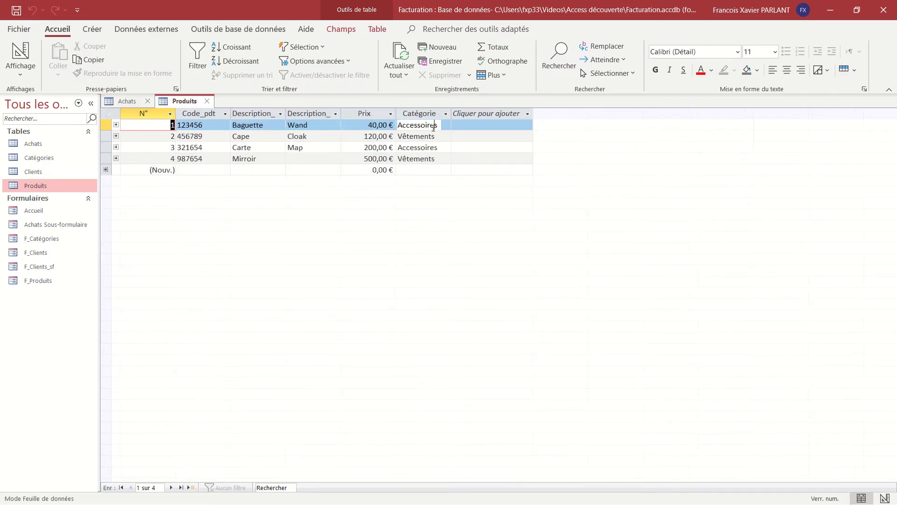
left_click(446, 125)
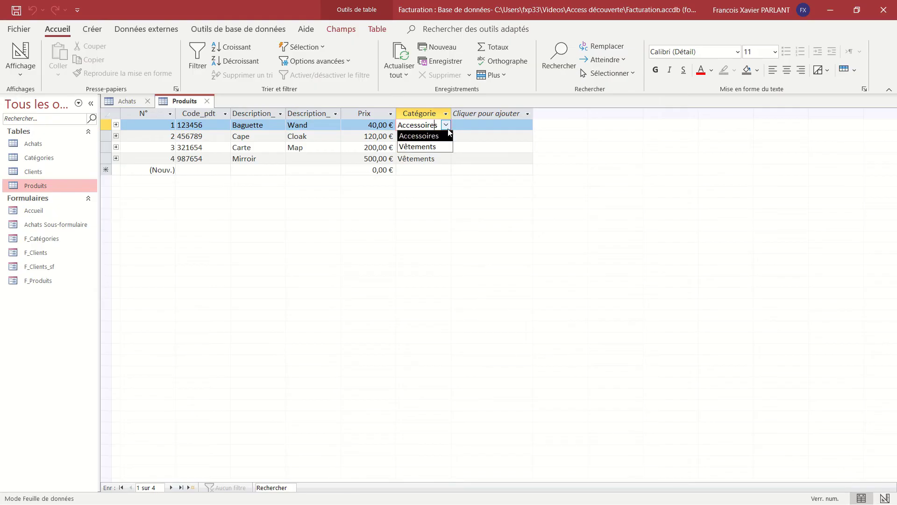
left_click(438, 160)
left_click(437, 159)
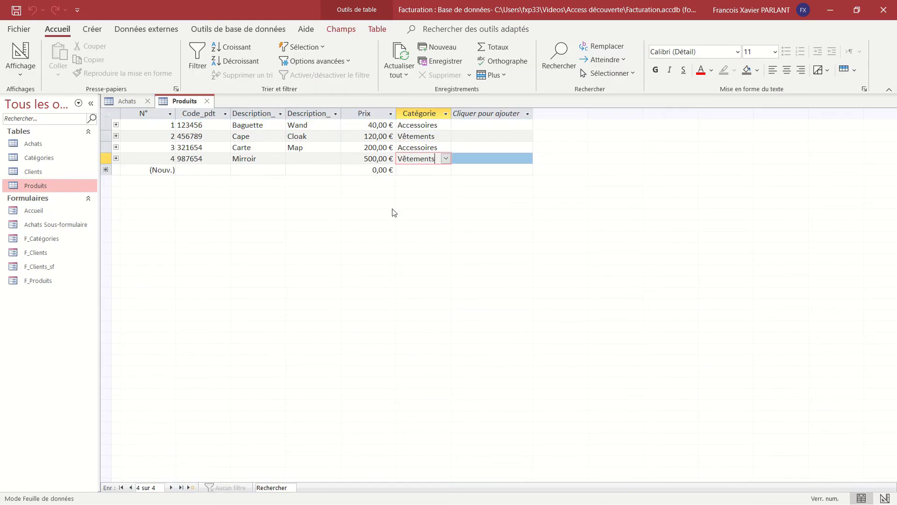
key("ctrl+F4")
key("ctrl+F4")
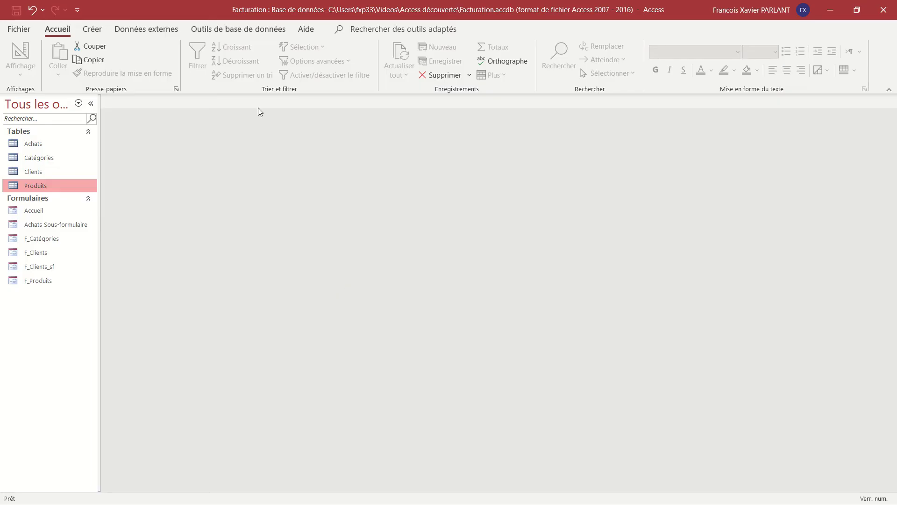
Start a new query with the Assistant Requête simple and add the NomFR field from the Catégories table
left_click(93, 29)
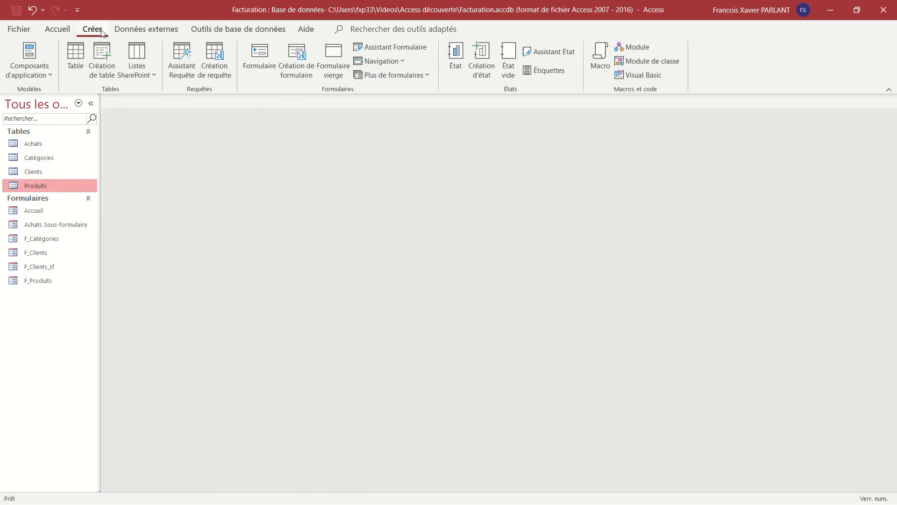
left_click(186, 76)
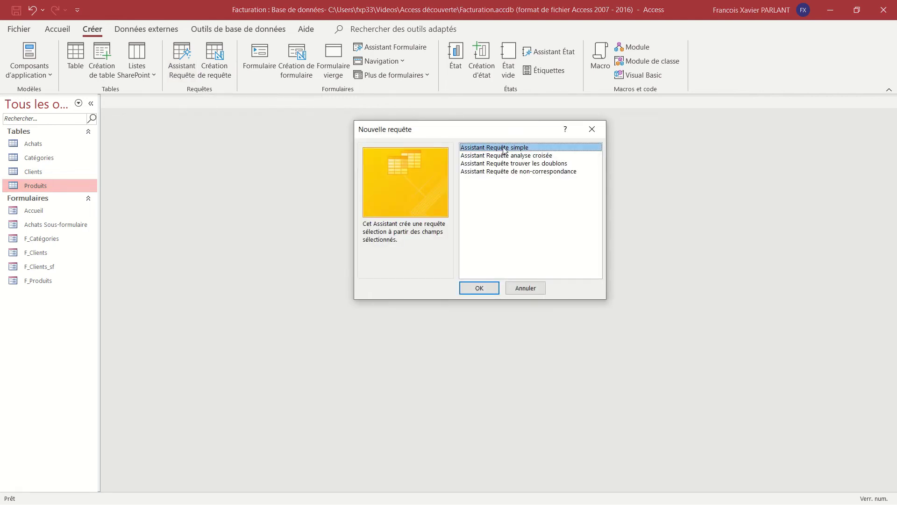
left_click(484, 288)
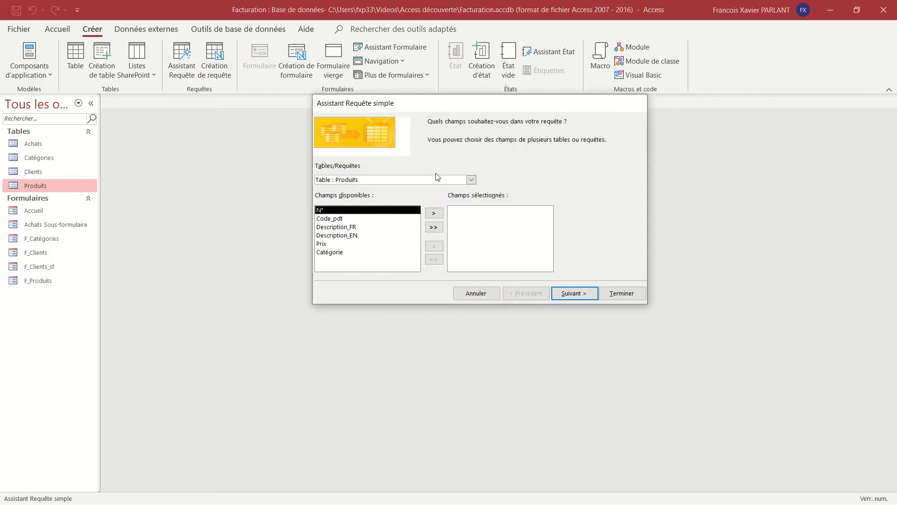
left_click(471, 180)
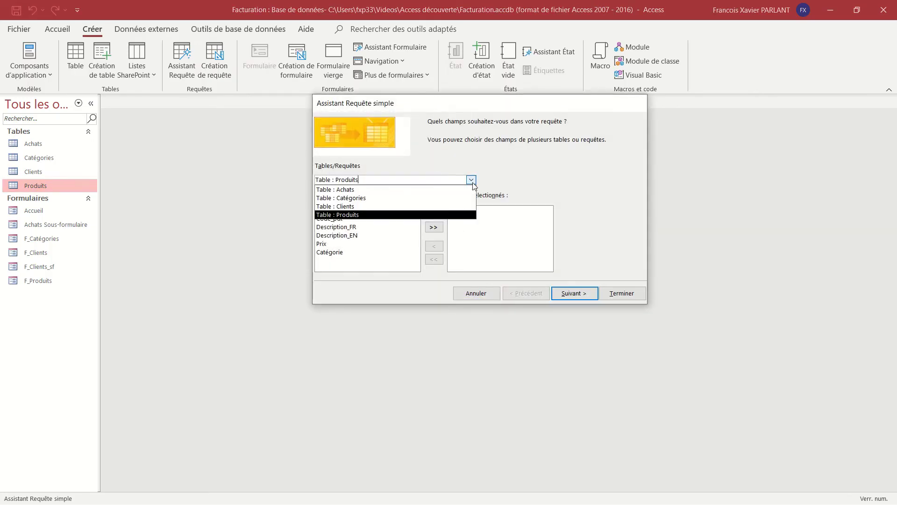
left_click(442, 199)
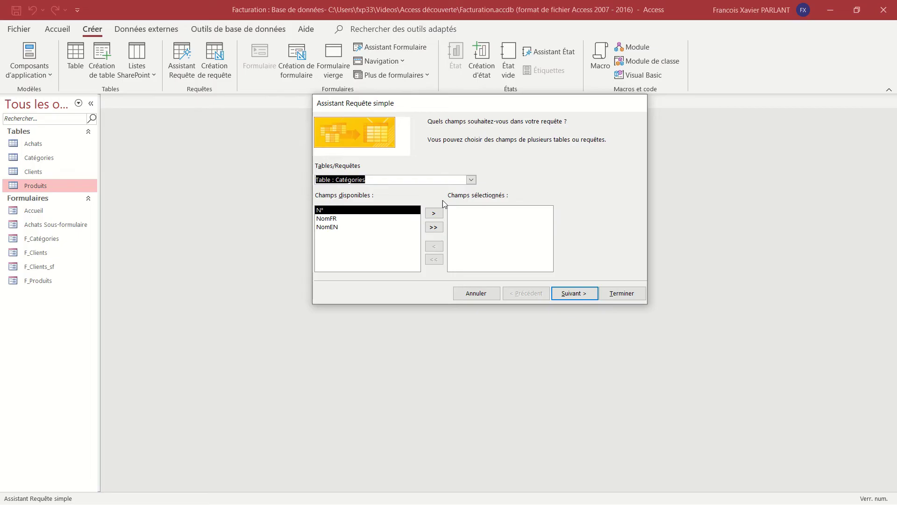
left_click(373, 219)
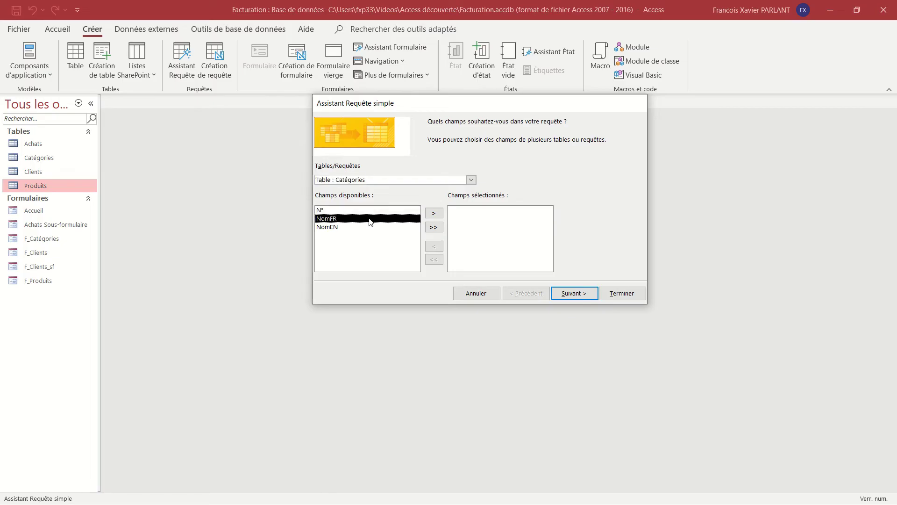
left_click(434, 215)
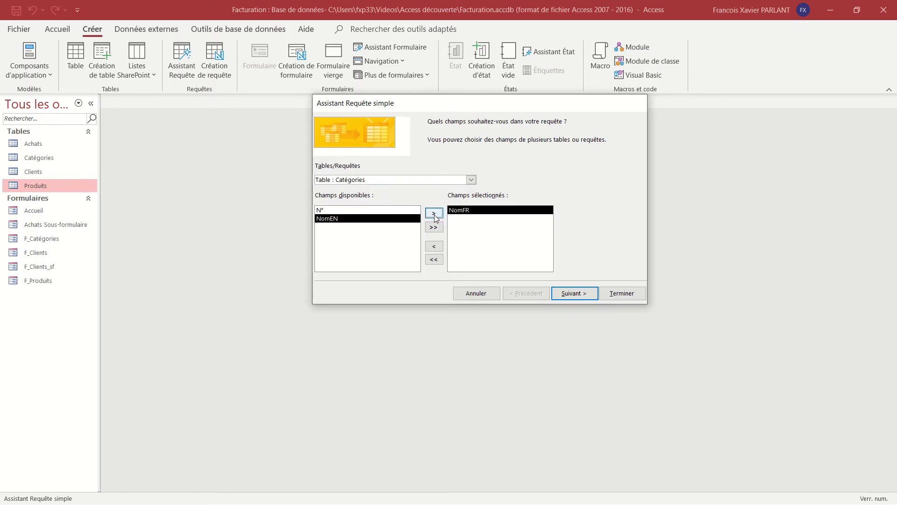
Add the Quantité field from the Achats table to the selected query fields
left_click(470, 180)
left_click(431, 189)
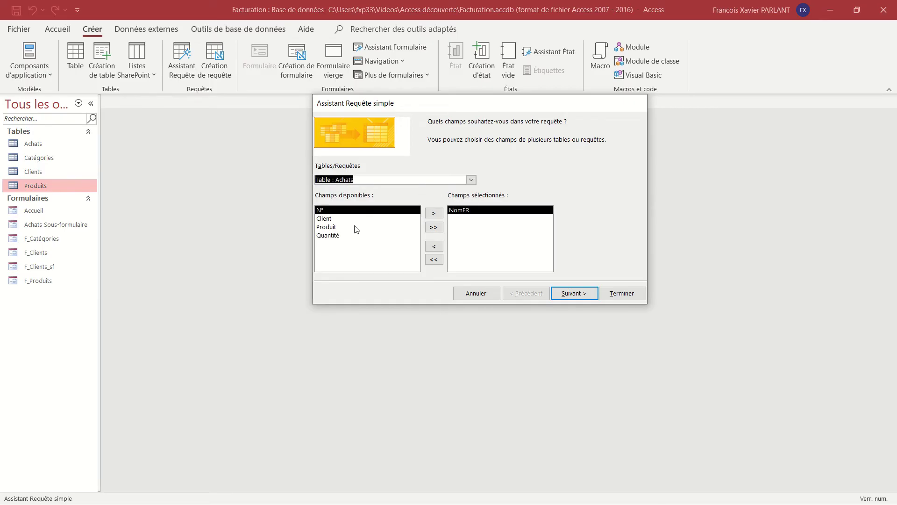
left_click(350, 236)
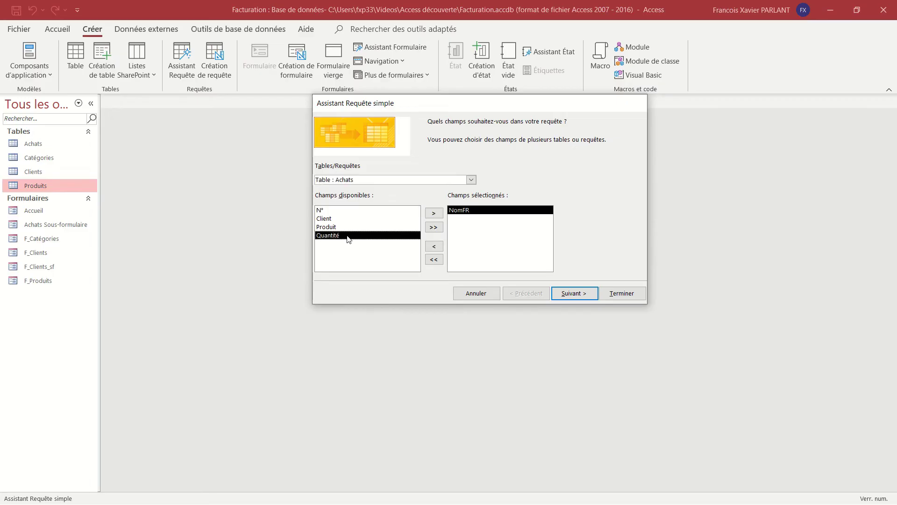
left_click(432, 214)
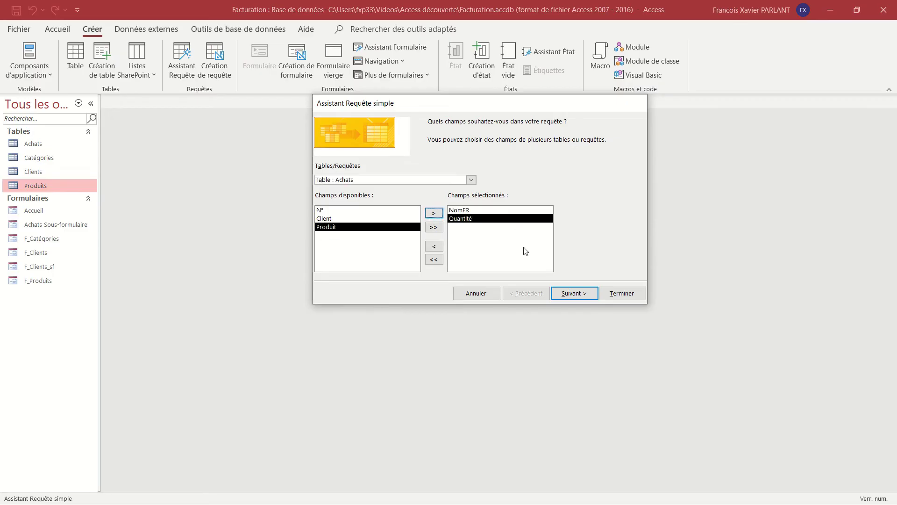
Make it a Synthèse query that calculates the Somme of the Quantité field
left_click(566, 294)
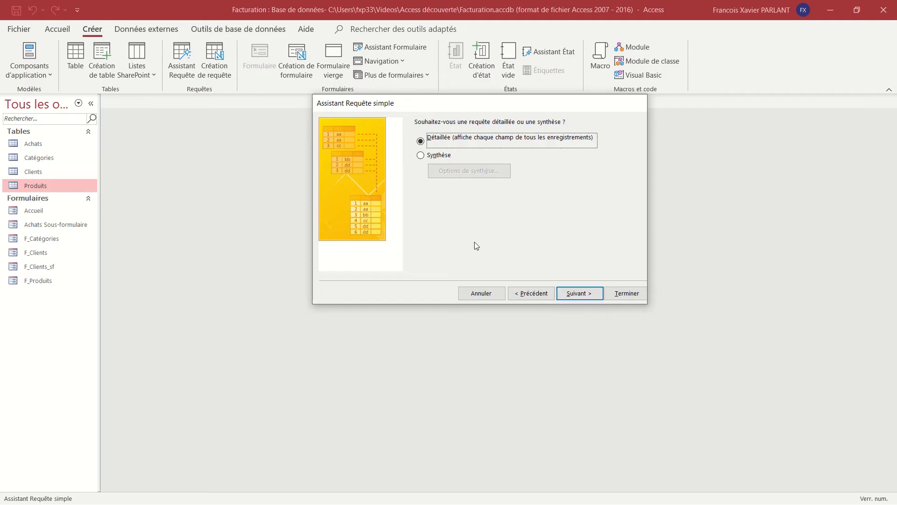
left_click(421, 157)
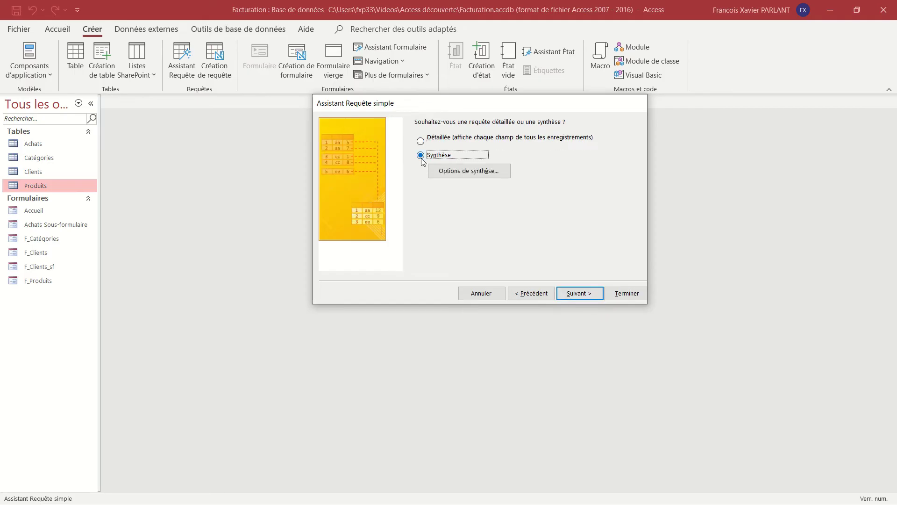
left_click(466, 173)
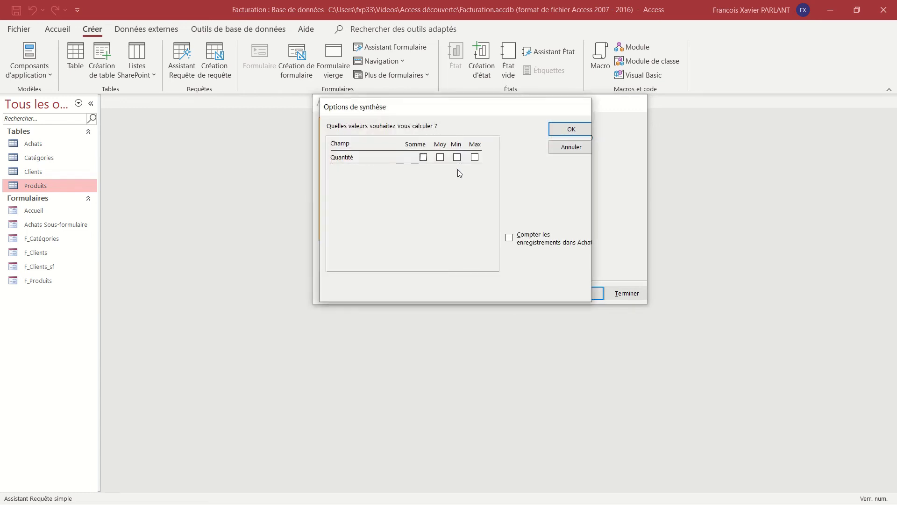
left_click(425, 157)
left_click(556, 133)
Title the query Catégories Requête quantité and finish the wizard, opening the query to display its information
left_click(578, 291)
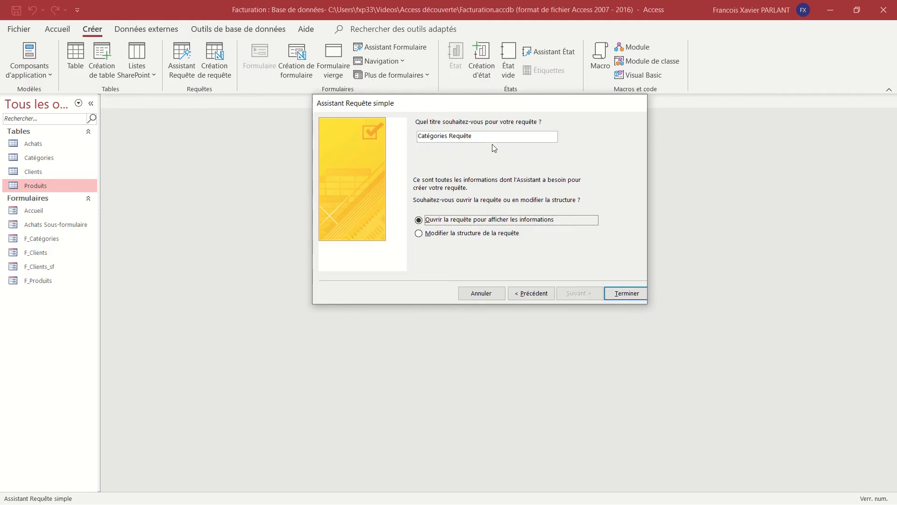
left_click(494, 139)
type("quantité")
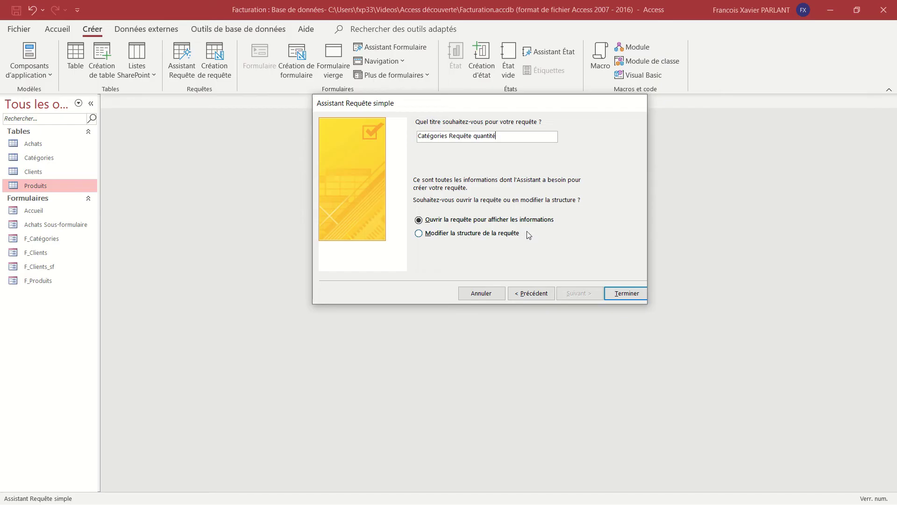
left_click(621, 294)
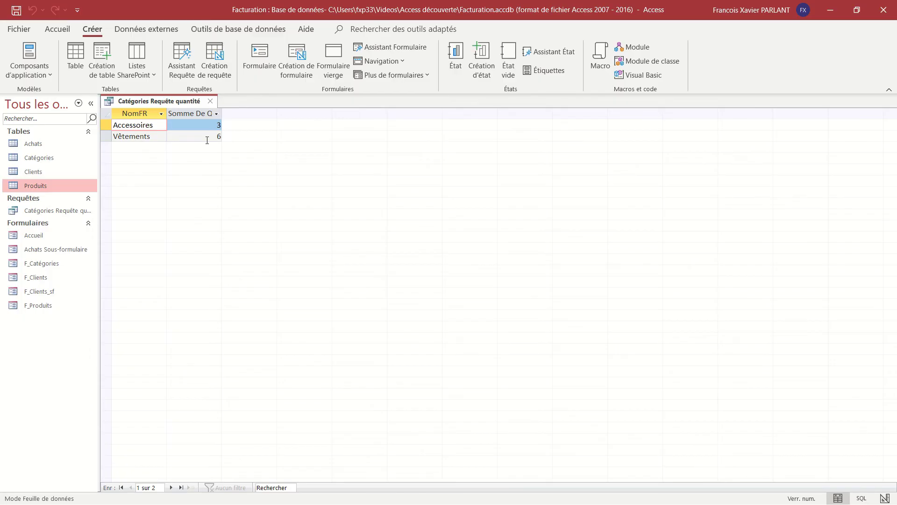
Reopen the Catégories Requête quantité query in design view and examine its linked tables and the operation set for each field
left_click(210, 101)
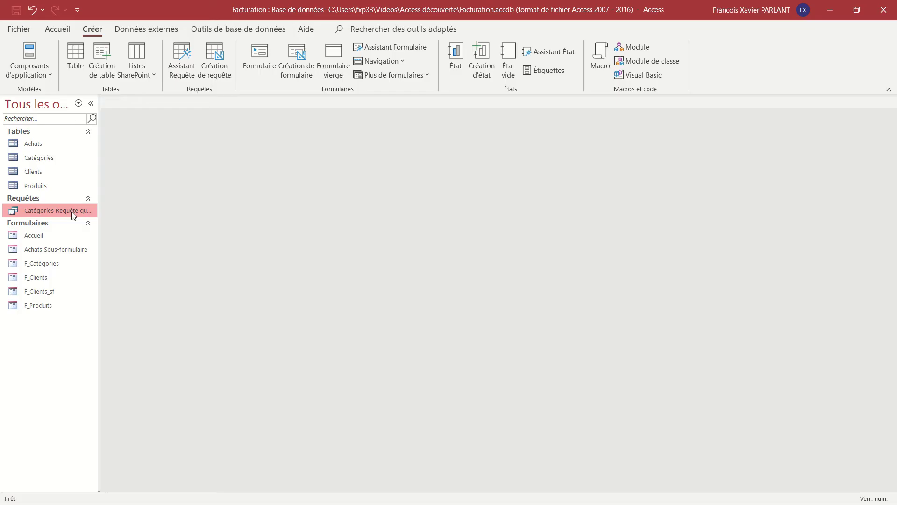
right_click(73, 215)
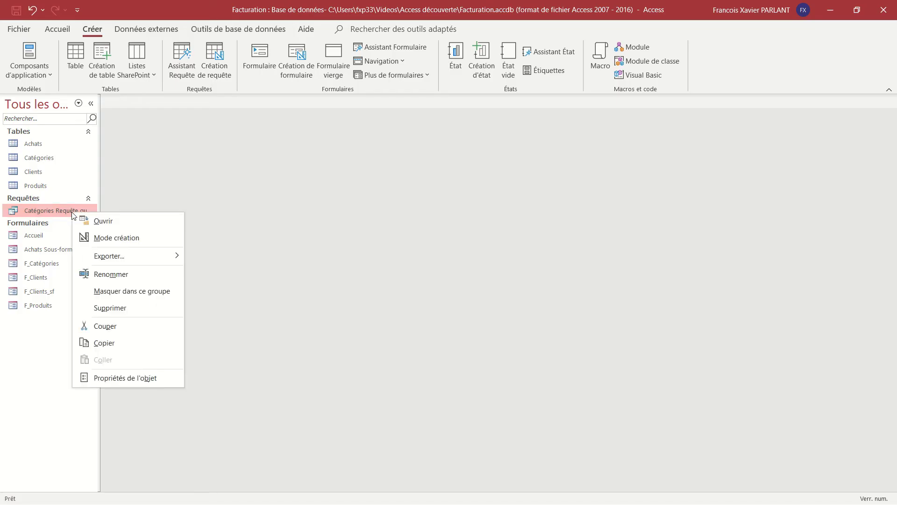
left_click(100, 238)
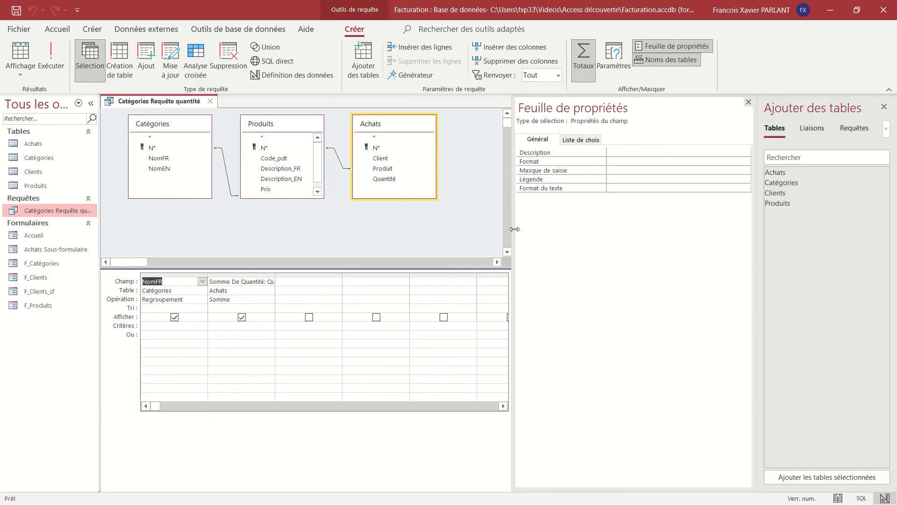
left_click_drag(514, 229, 607, 234)
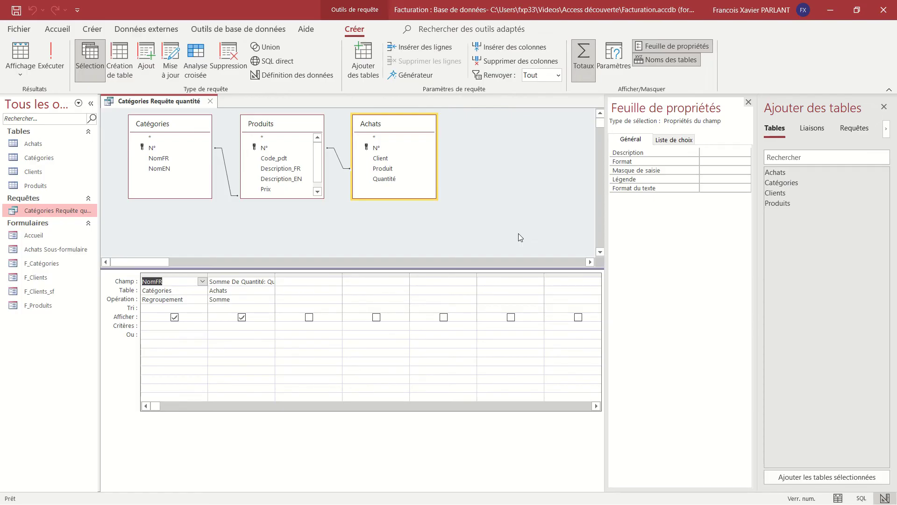
left_click(186, 126)
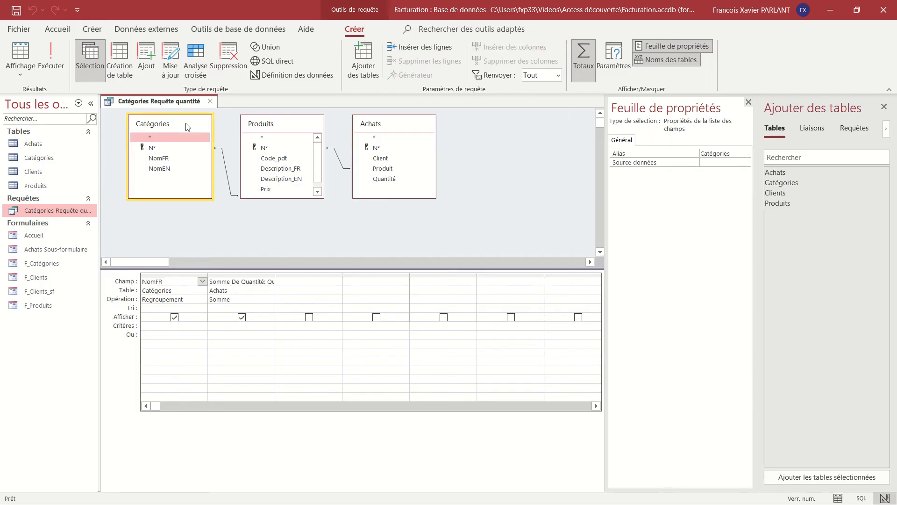
left_click(392, 129)
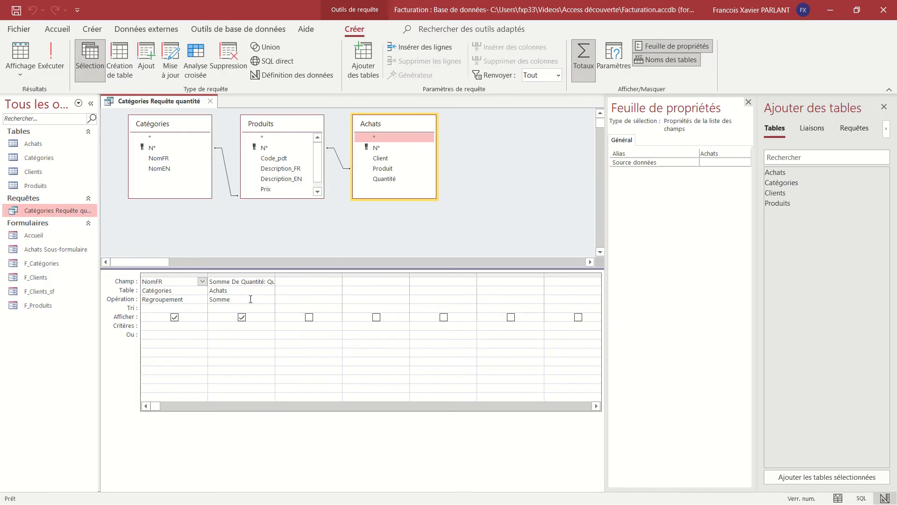
left_click(160, 300)
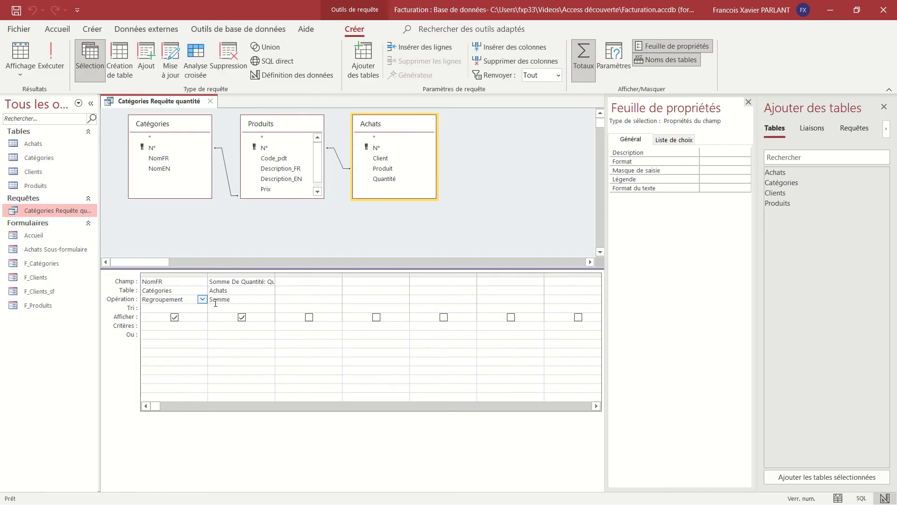
left_click(248, 300)
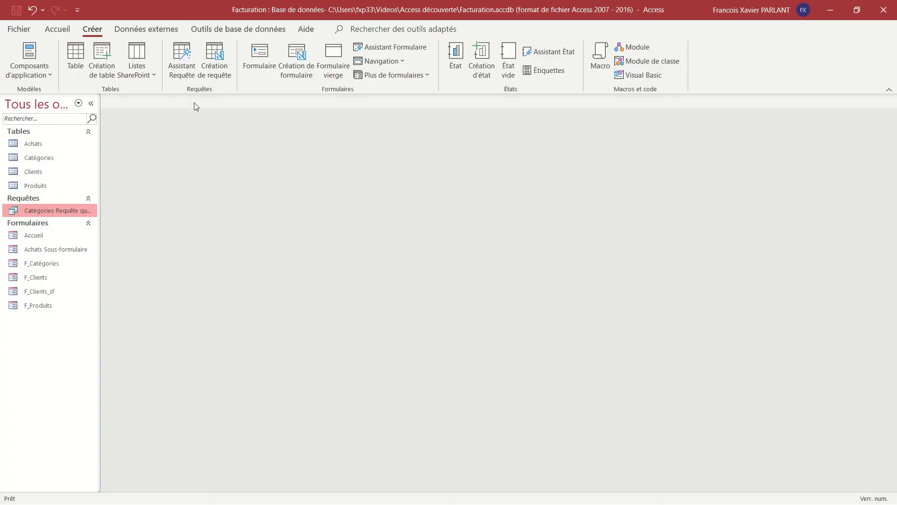
Review the query wizard choices for finding duplicates and for non-matching records
left_click(183, 72)
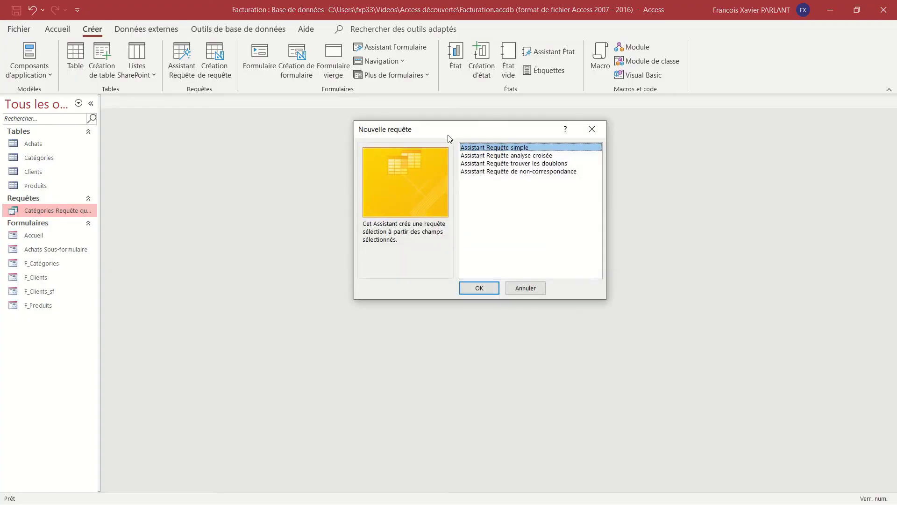
left_click(550, 165)
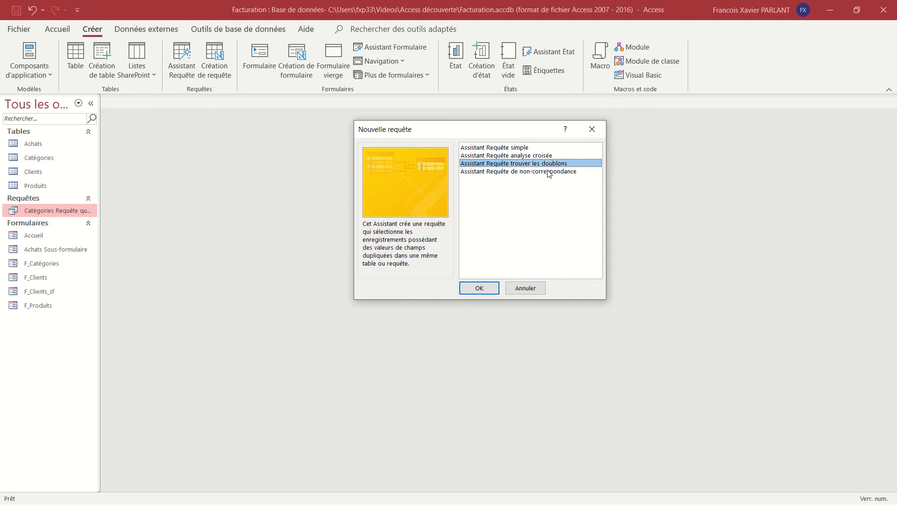
left_click(547, 171)
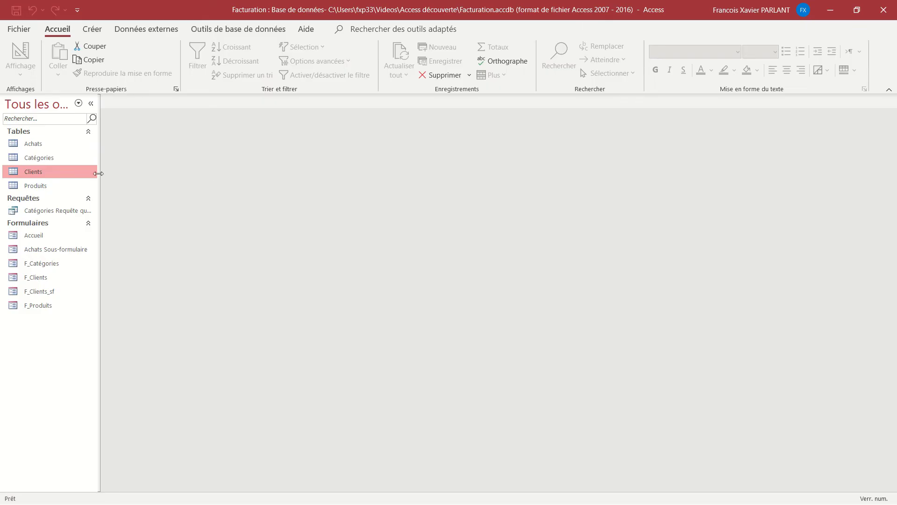
Create a new query in design view based on the Achats table, with its Produit and Quantité fields
left_click(102, 33)
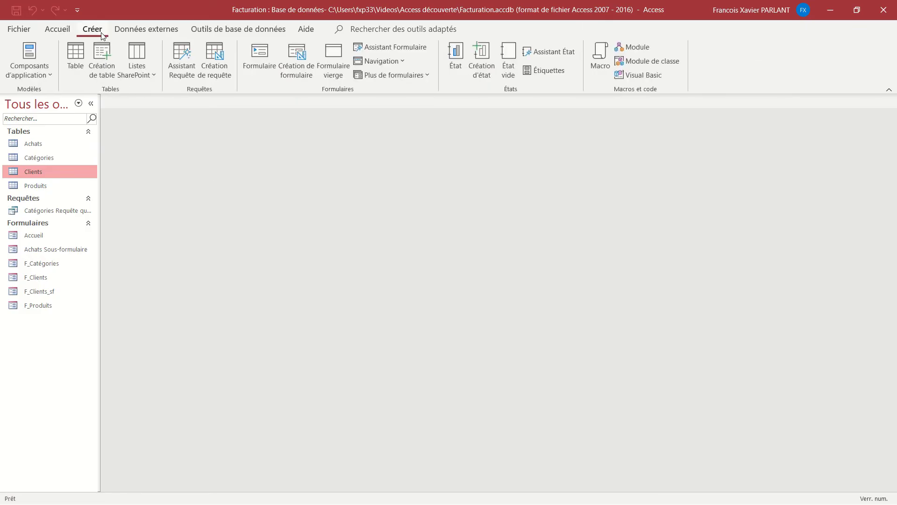
left_click(216, 65)
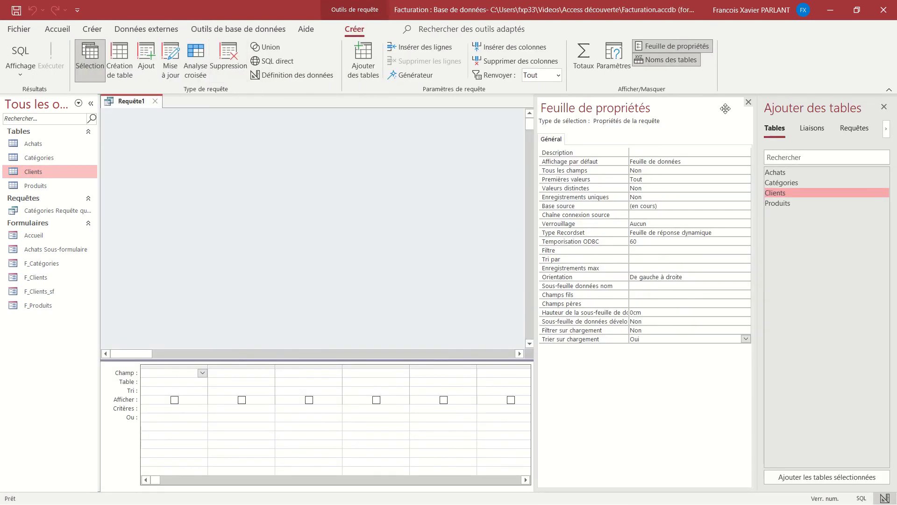
left_click(748, 103)
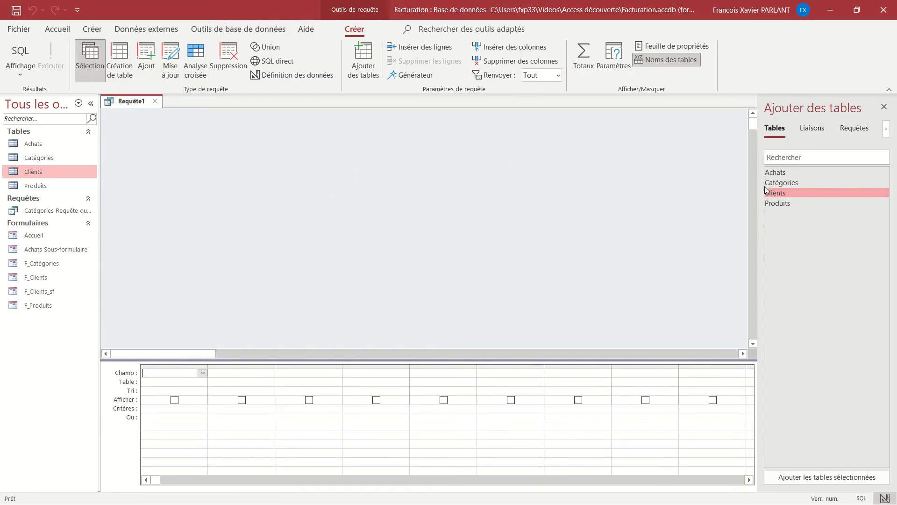
double_click(783, 173)
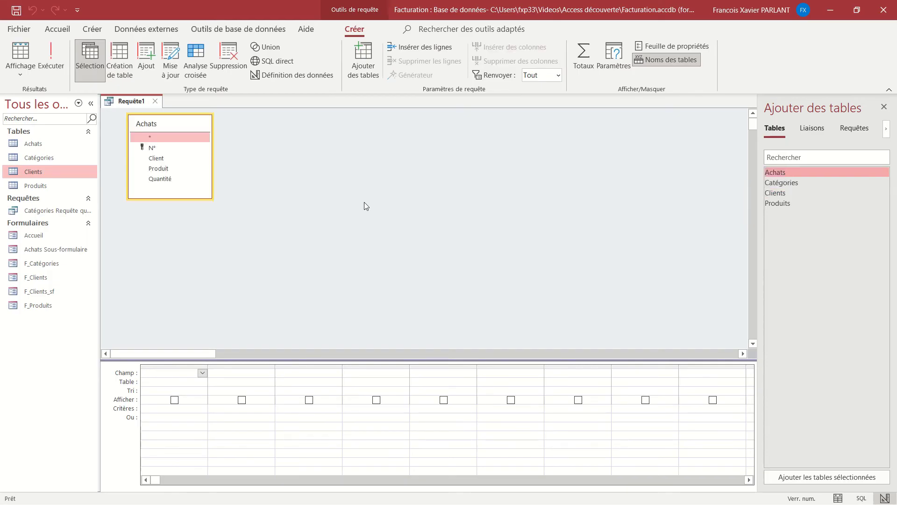
double_click(159, 169)
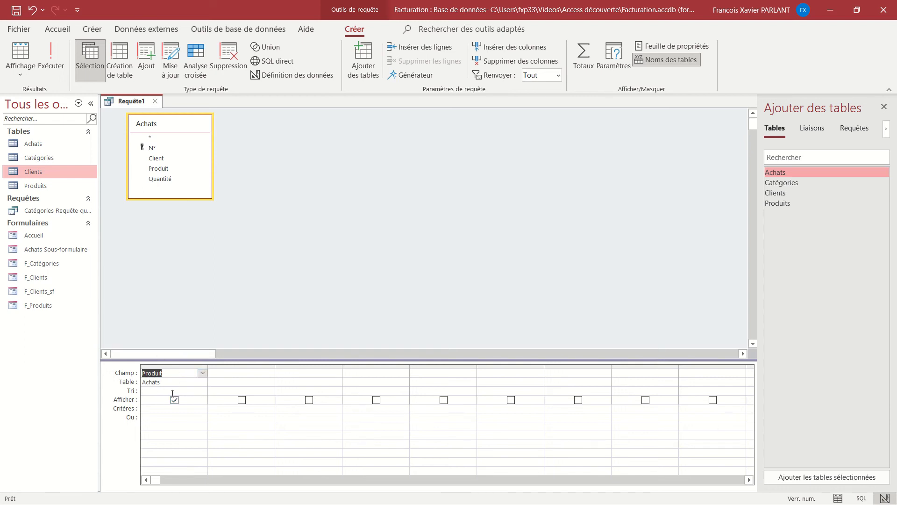
double_click(159, 179)
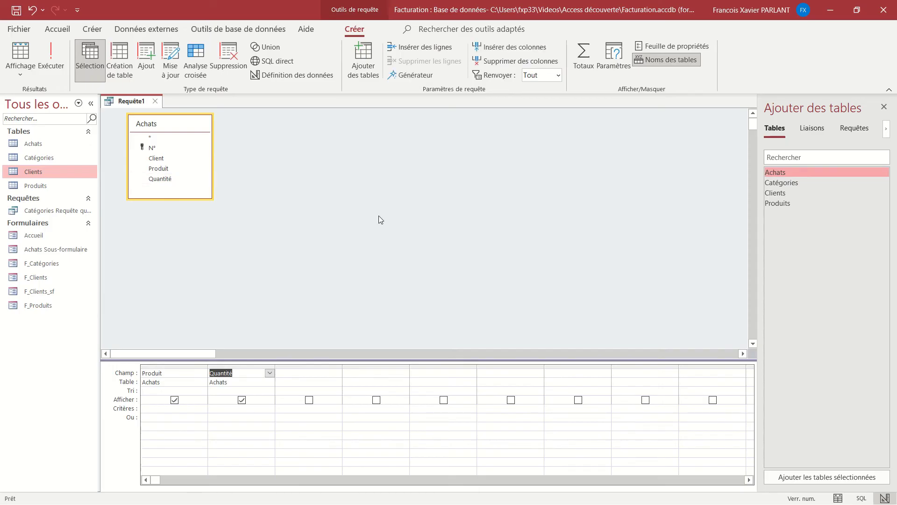
Enable Totaux with Regroupement on both query fields and display the query as a datasheet
left_click(576, 70)
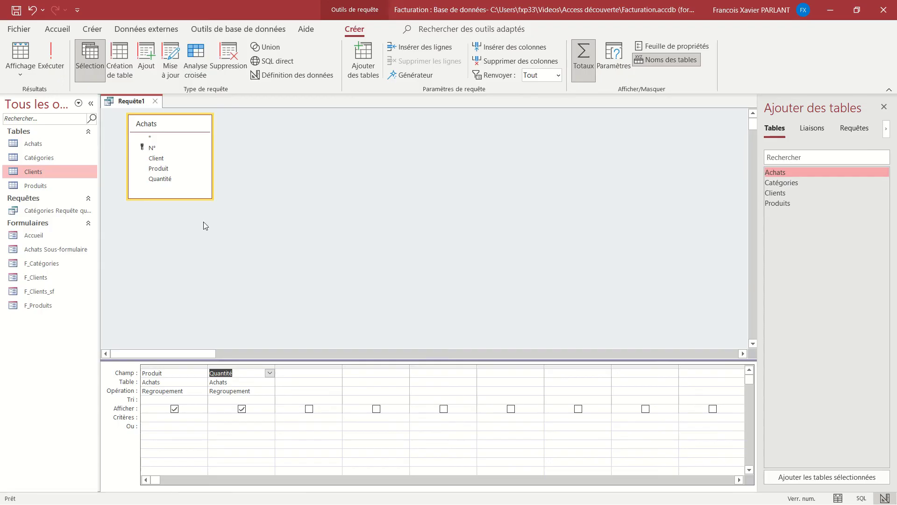
left_click(24, 58)
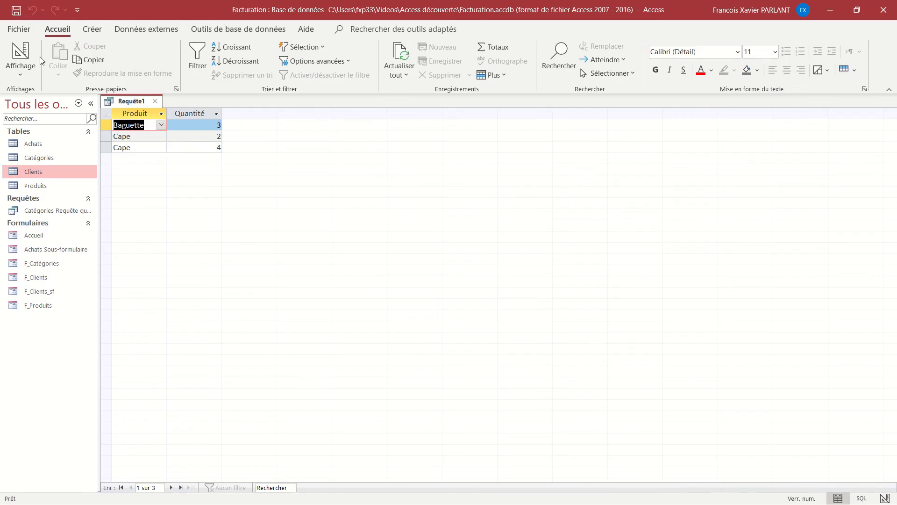
Change the operation of the query's Quantité field to Somme and display the totals per product as a datasheet
left_click(24, 50)
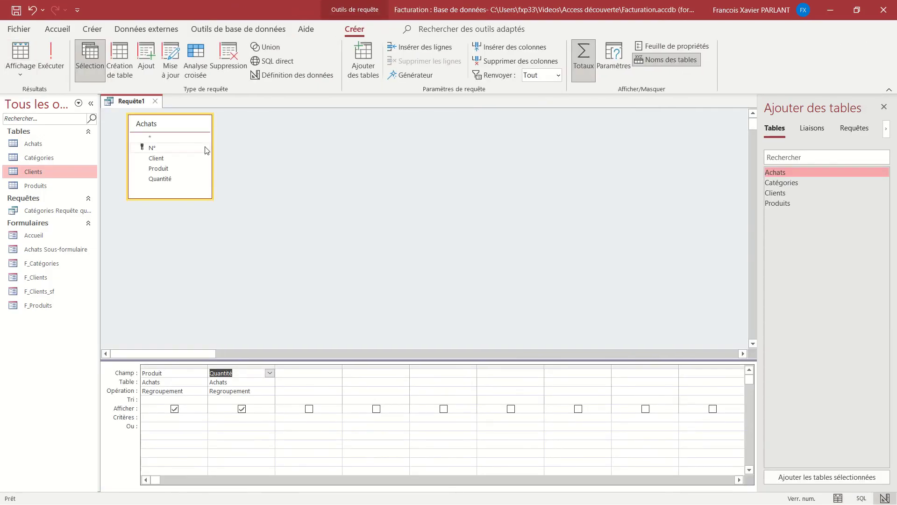
left_click(239, 320)
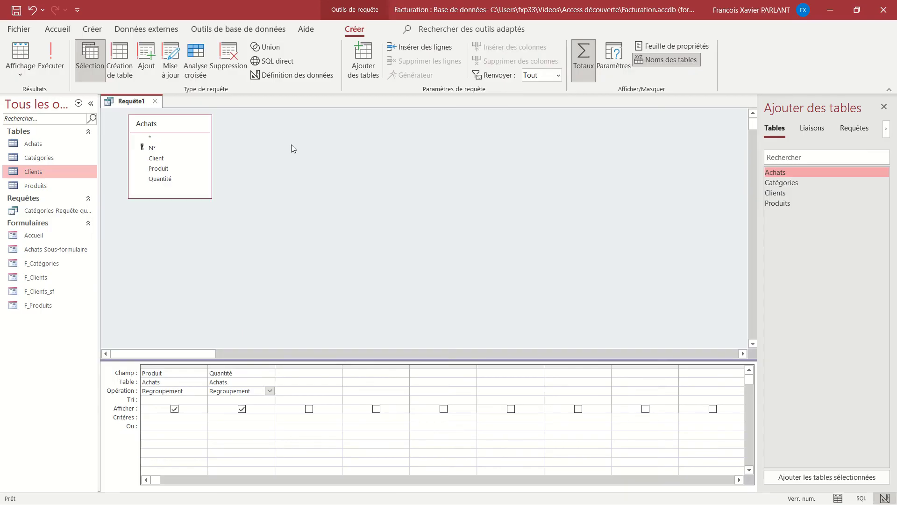
left_click(269, 391)
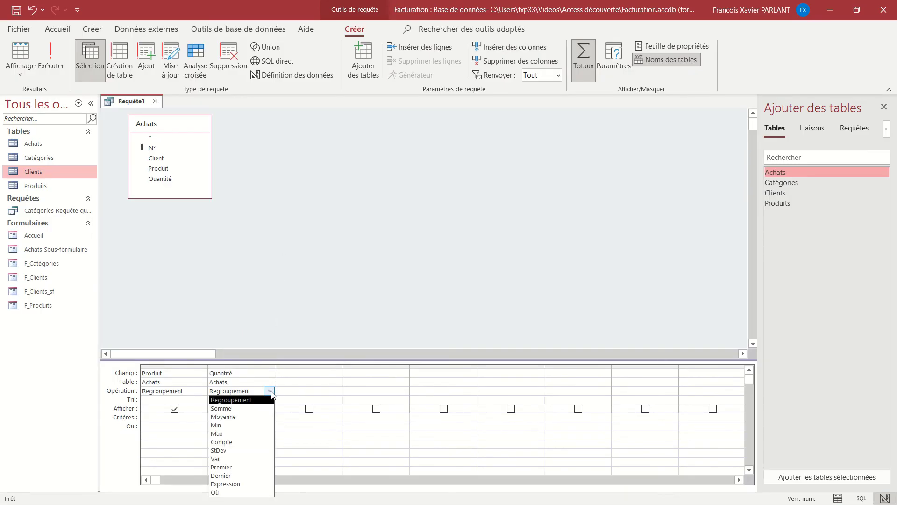
left_click(262, 408)
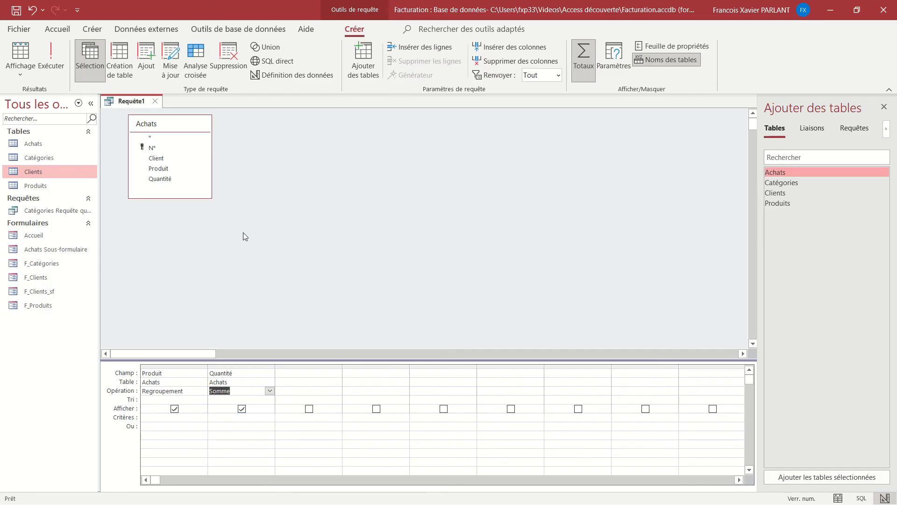
left_click(20, 57)
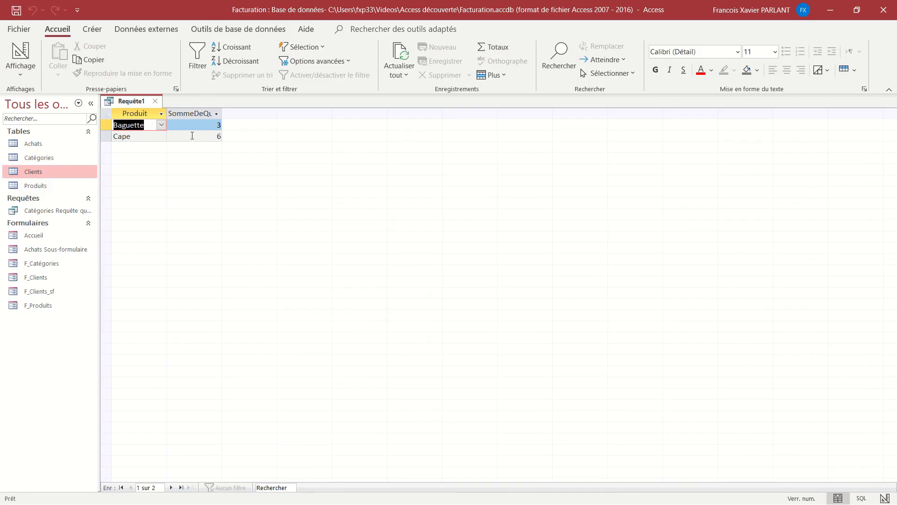
Add the Catégories and Produits tables to the query design and place Catégories beyond Produits so the links read clearly
left_click(25, 46)
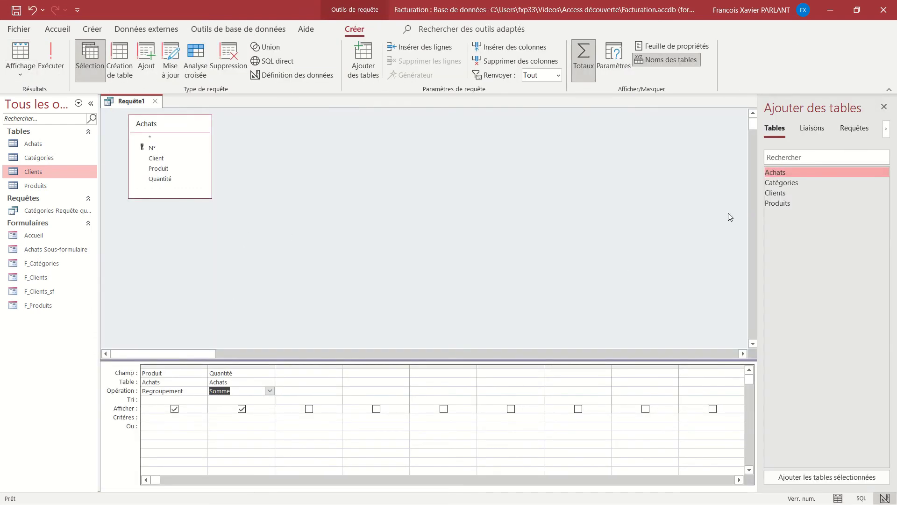
double_click(781, 184)
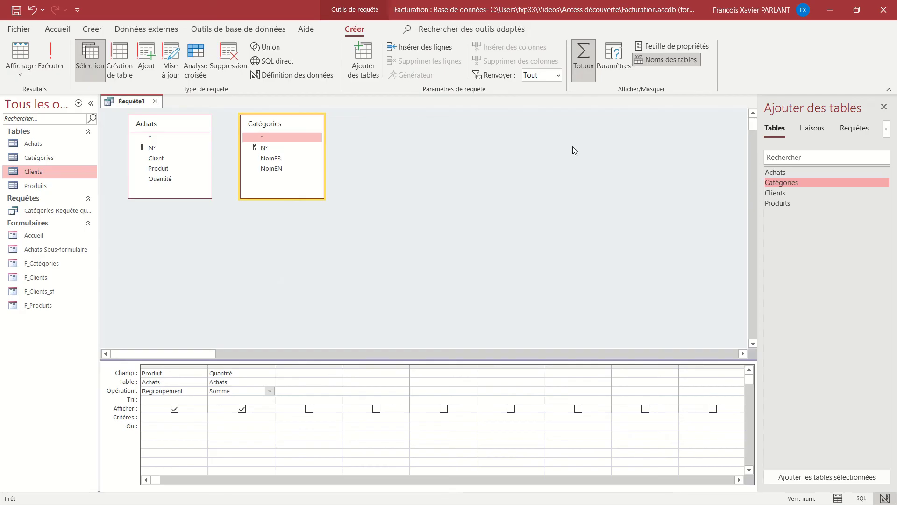
left_click(793, 203)
double_click(794, 203)
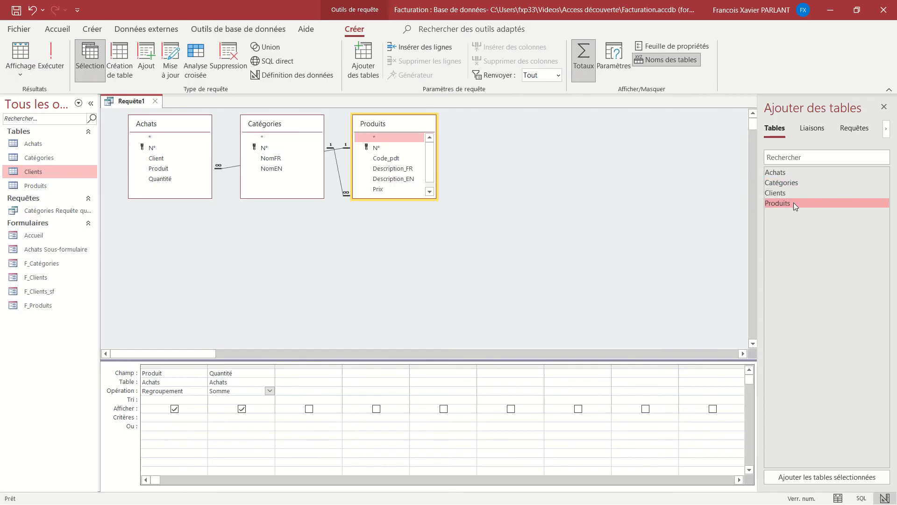
left_click_drag(275, 130, 511, 127)
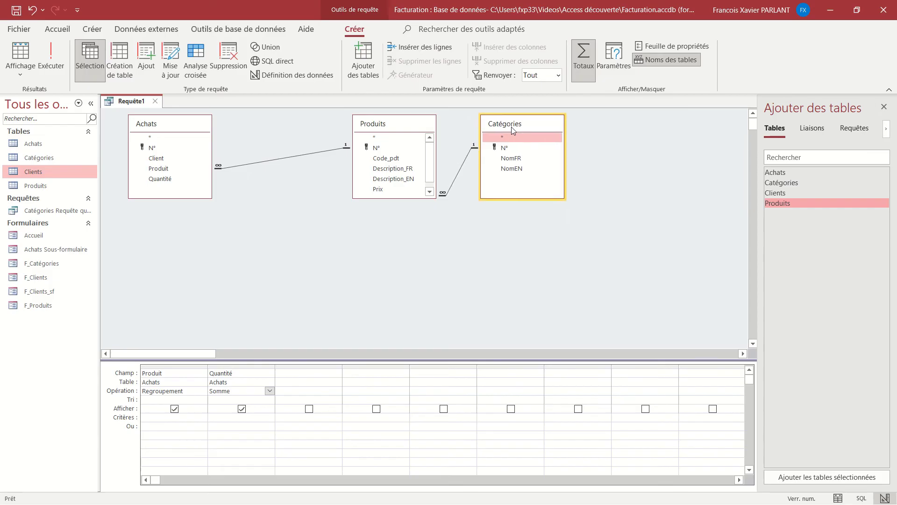
Add the NomFR field from Catégories to the query, move it to the first column and display the result
double_click(522, 160)
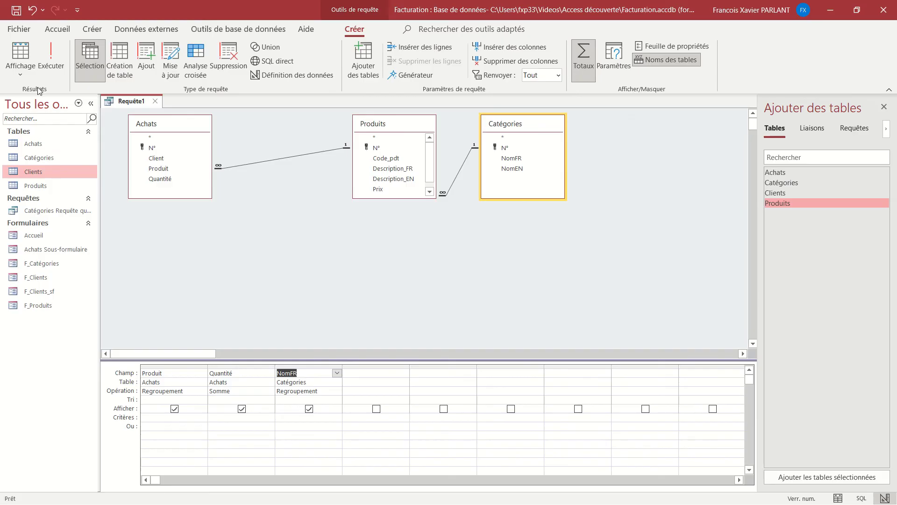
left_click(27, 56)
left_click(309, 366)
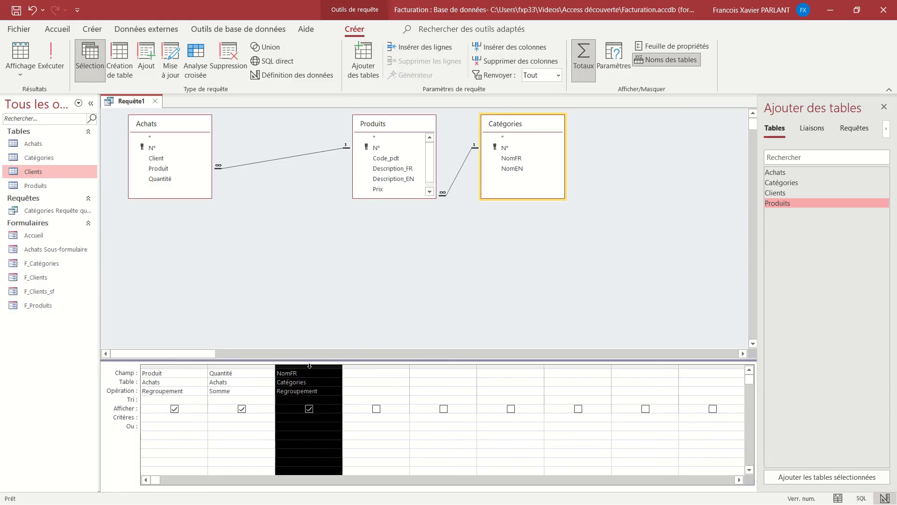
left_click_drag(309, 366, 154, 383)
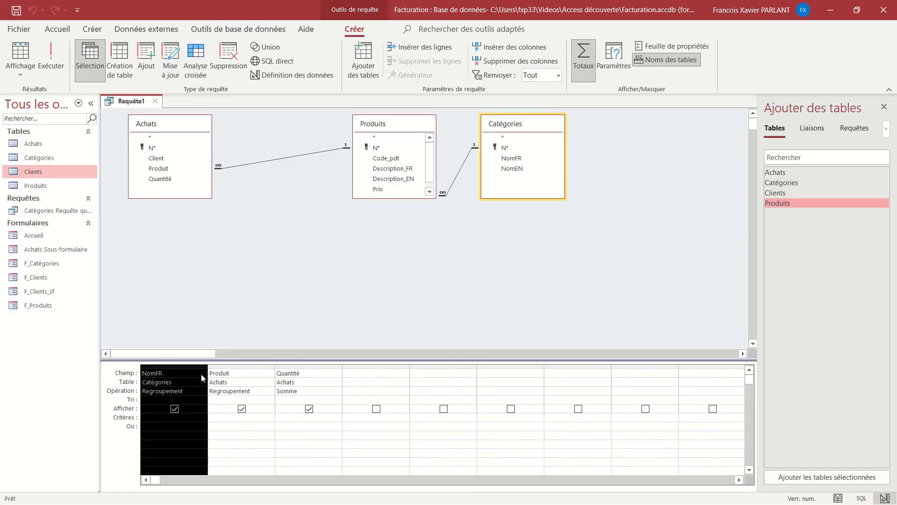
left_click(20, 52)
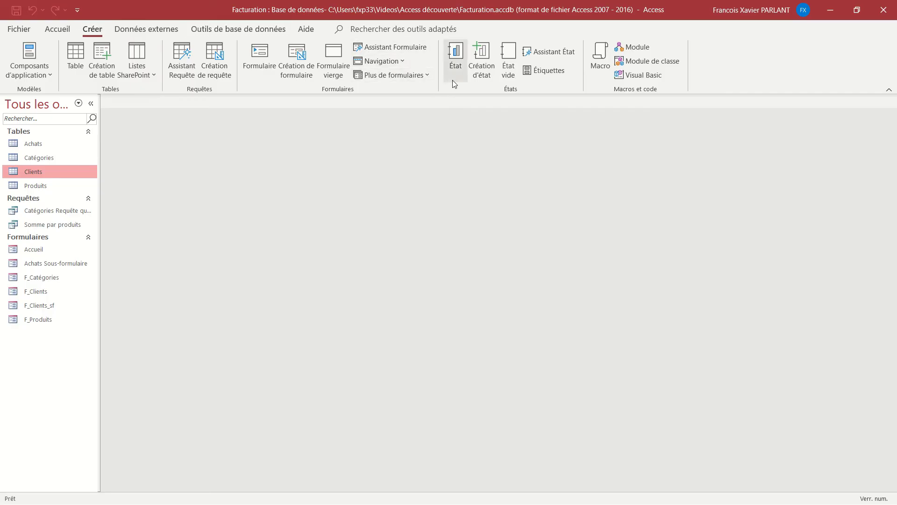
Create an automatic report from the Clients table and save it as E_Clients
left_click(490, 77)
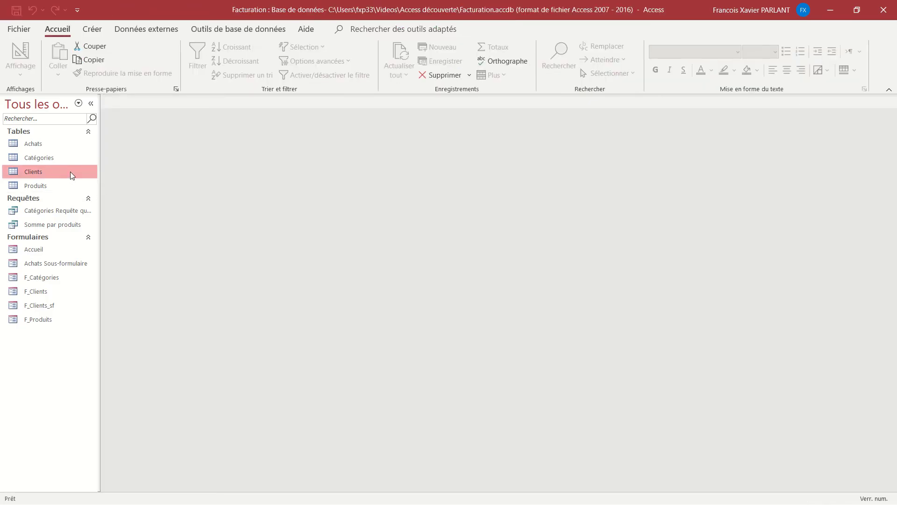
left_click(92, 33)
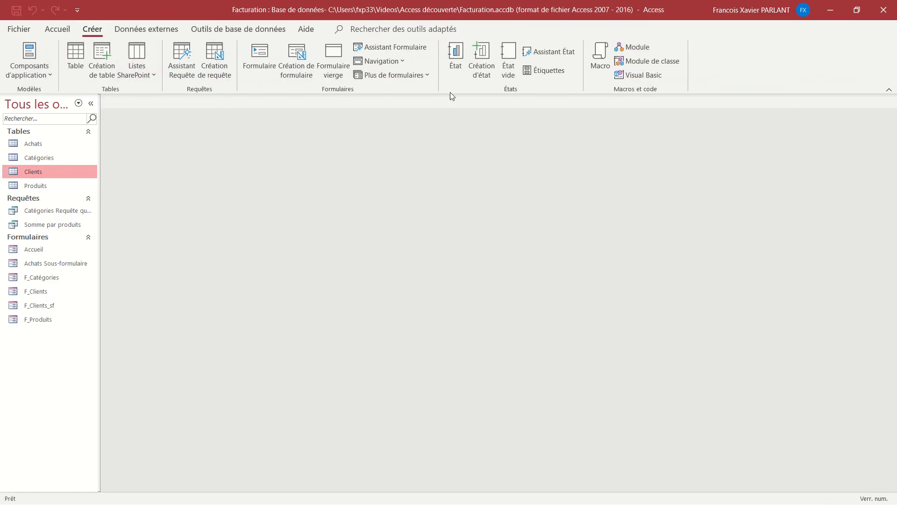
left_click(455, 69)
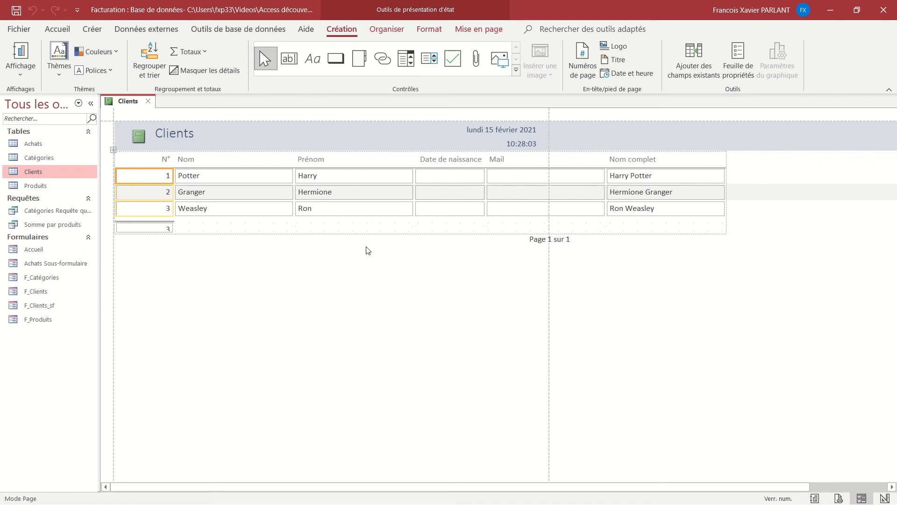
key("ctrl+s")
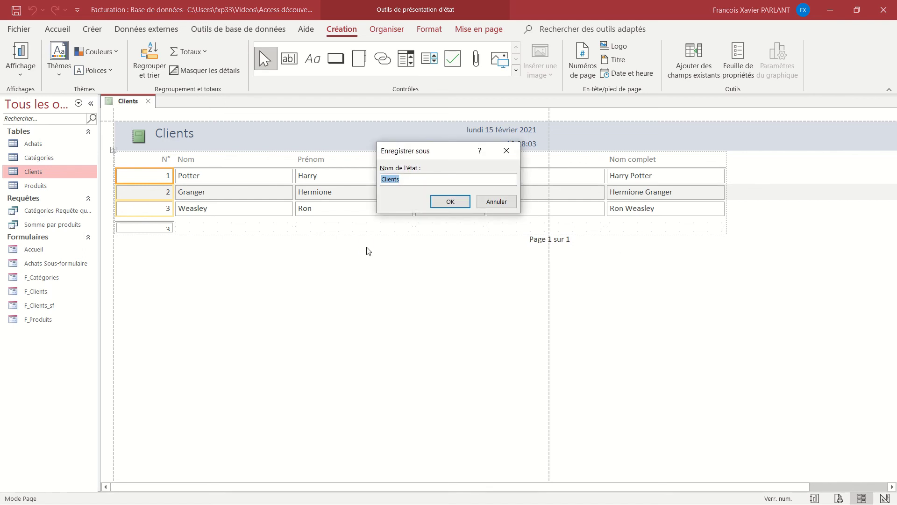
key("Home")
type("E_")
left_click(451, 204)
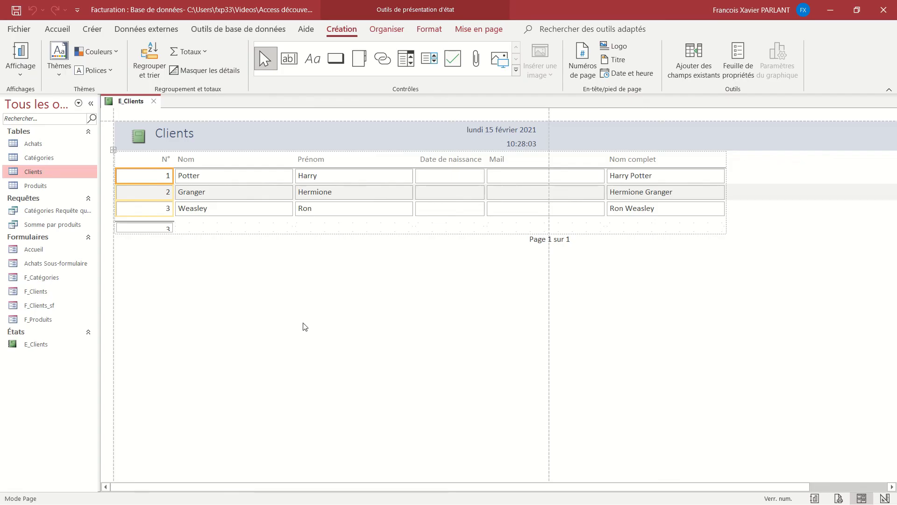
Close the E_Clients report, reopen it in design view and enlarge its report footer
left_click(40, 346)
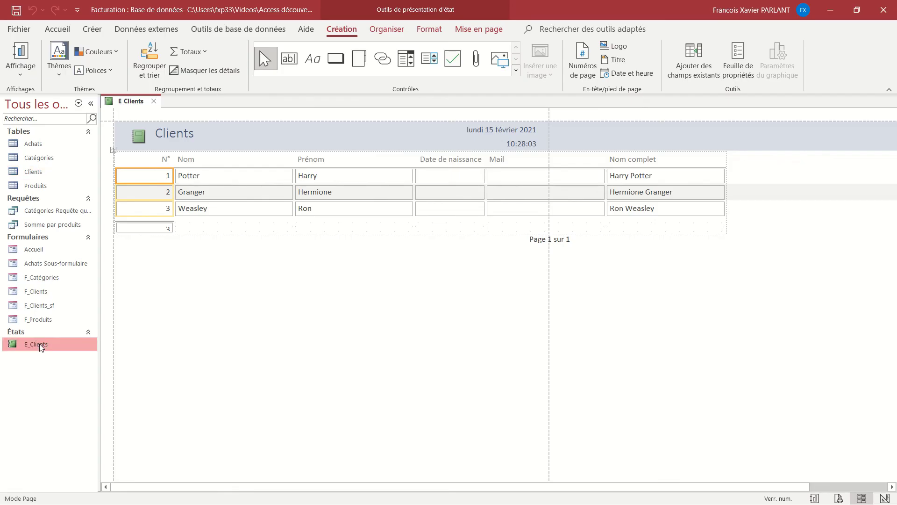
key("ctrl+w")
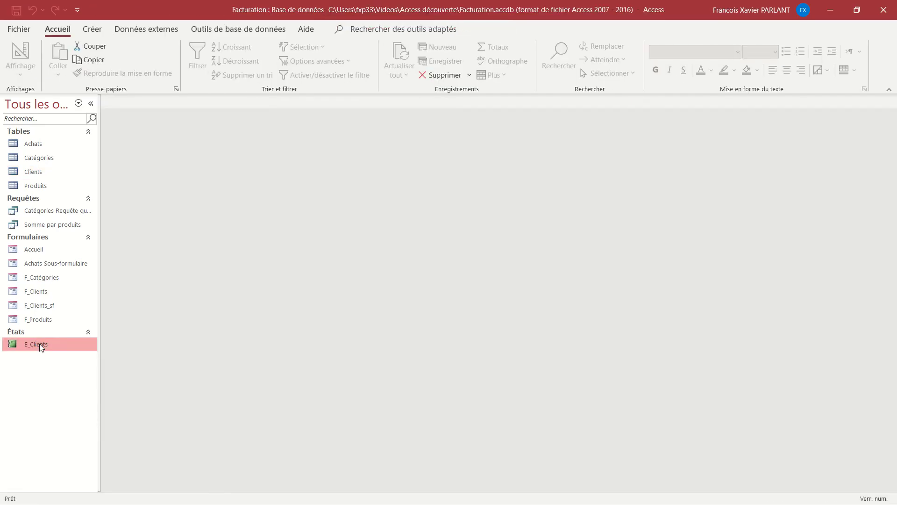
right_click(39, 344)
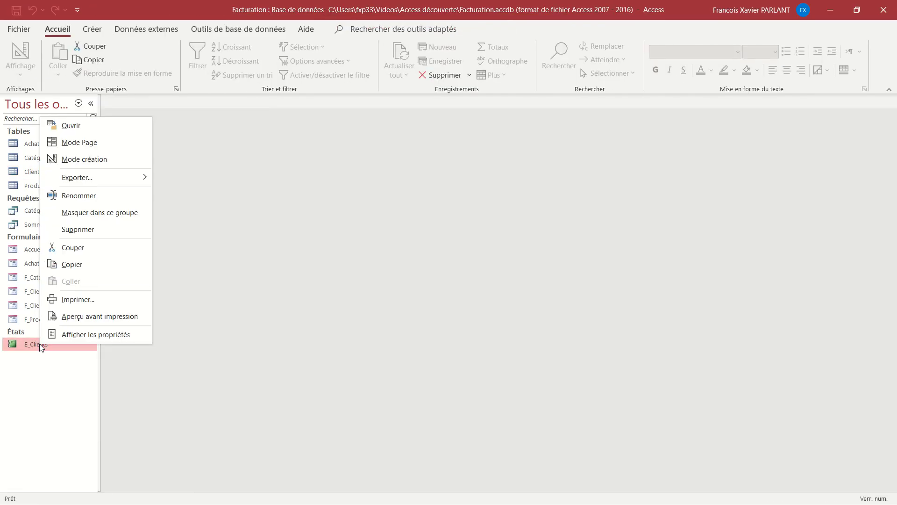
left_click(78, 161)
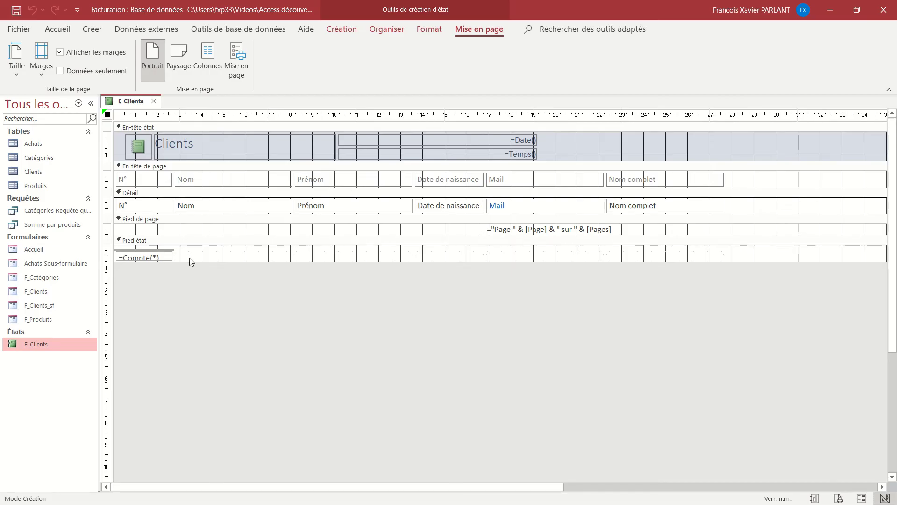
left_click_drag(186, 260, 186, 271)
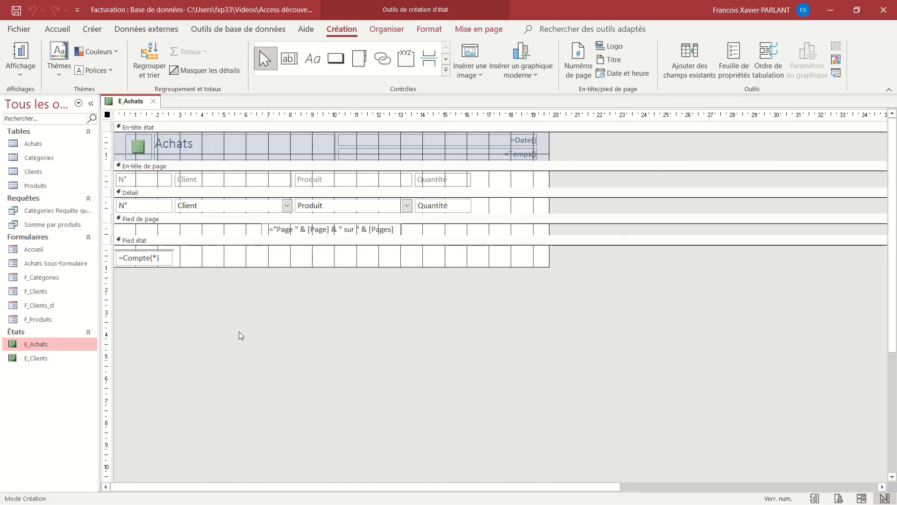
Enlarge the report footer of E_Achats slightly and display the properties of its =Compte(*) text box
left_click(169, 261)
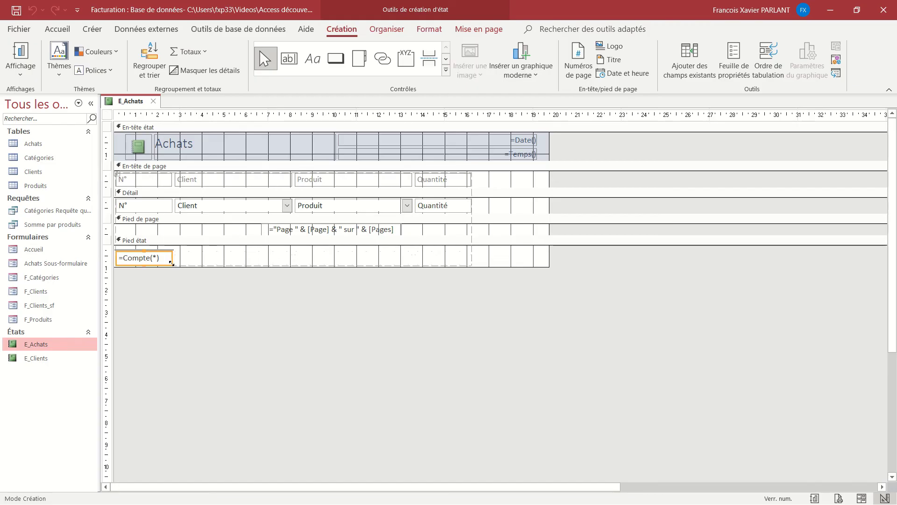
left_click_drag(160, 266, 160, 272)
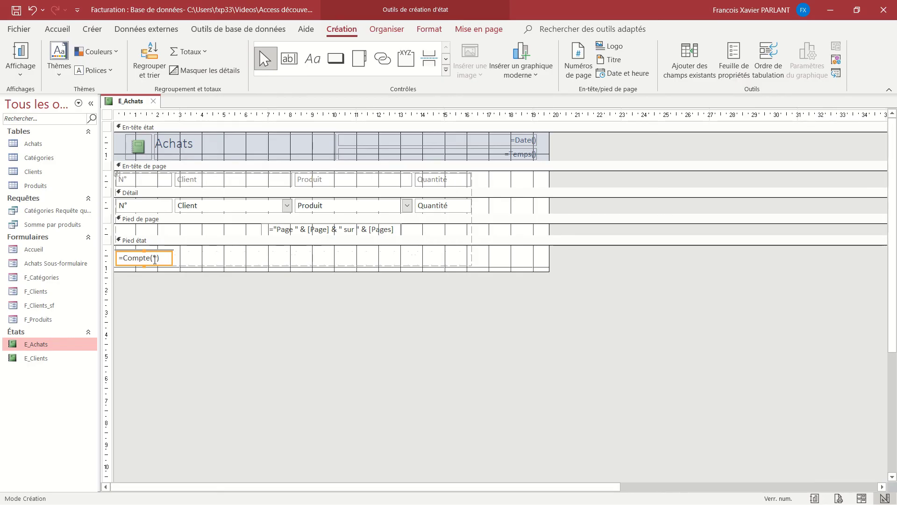
right_click(155, 260)
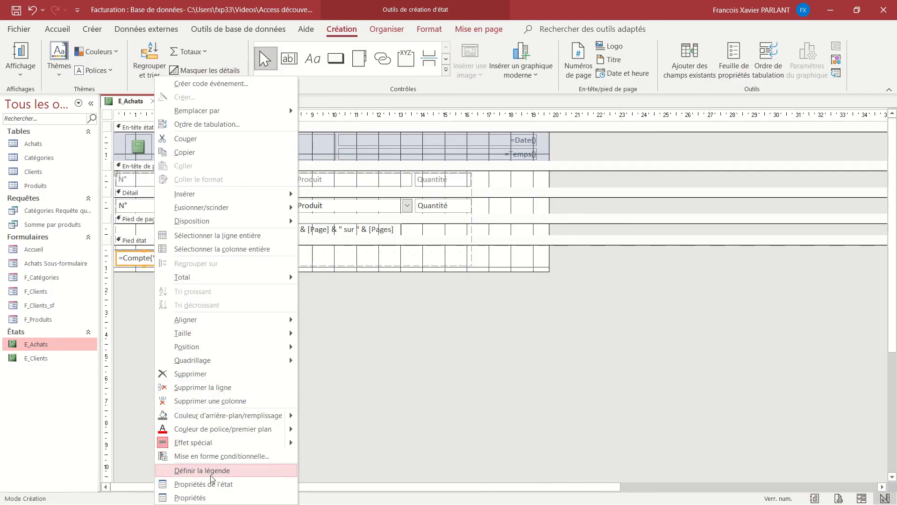
left_click(210, 499)
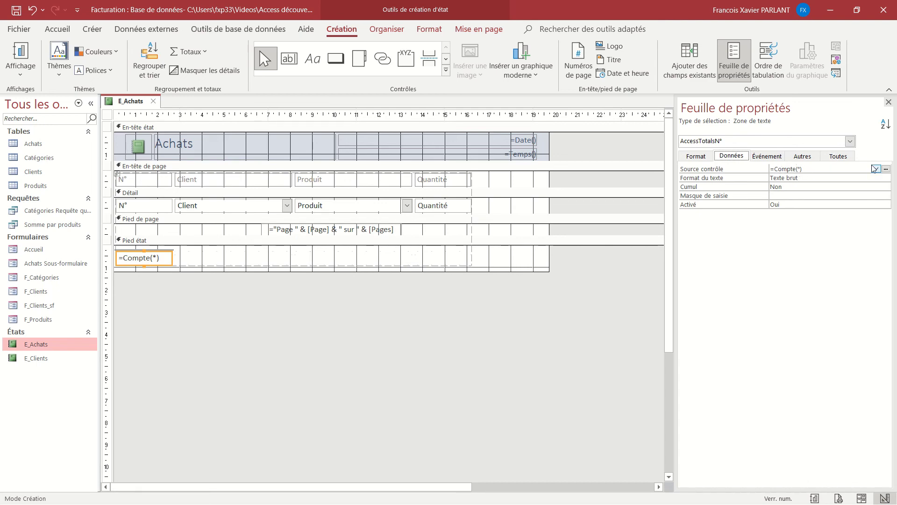
Set the control source of the footer's =Compte(*) text box to =Somme([Quantité]) with the expression builder
left_click(886, 169)
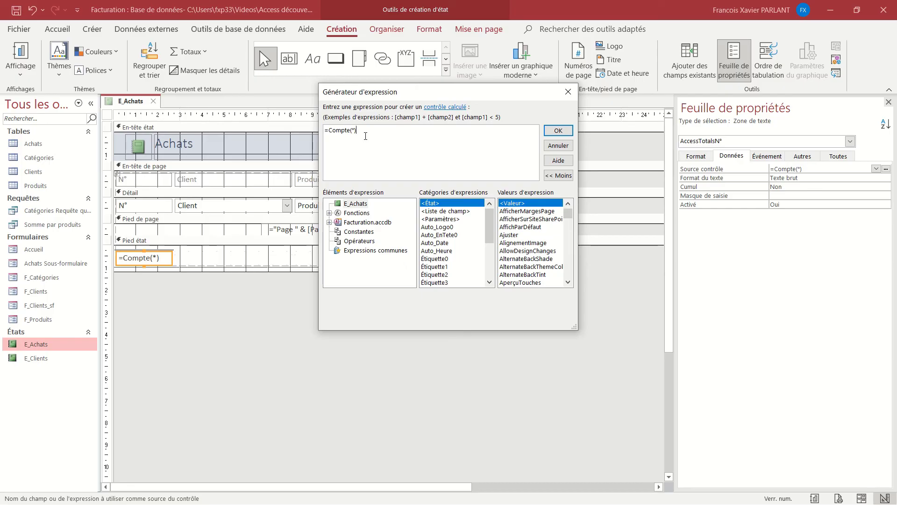
left_click_drag(356, 131, 329, 137)
type("su")
key("BackSpace")
key("BackSpace")
type("s")
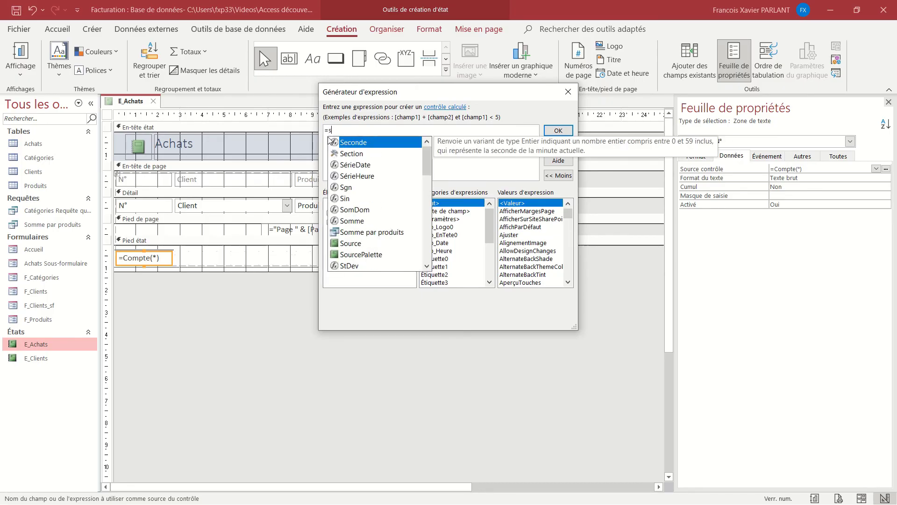
type("omme(")
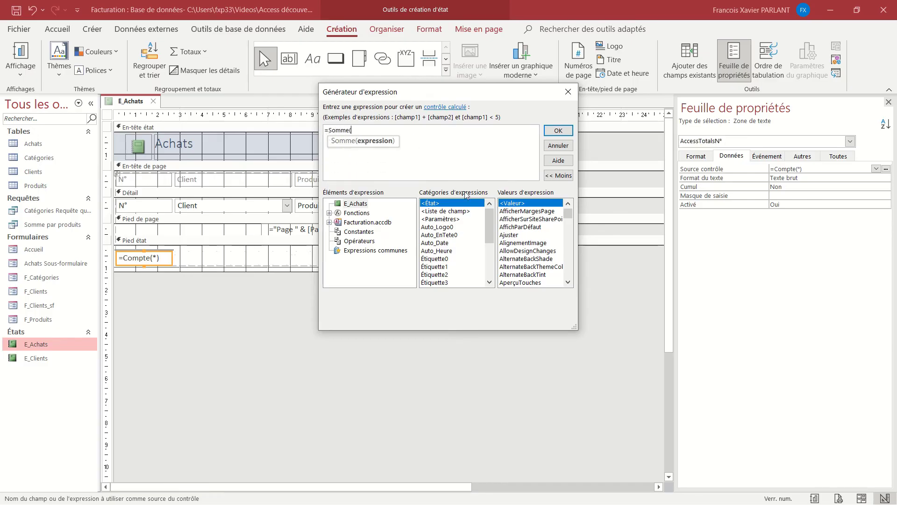
left_click_drag(491, 225, 493, 266)
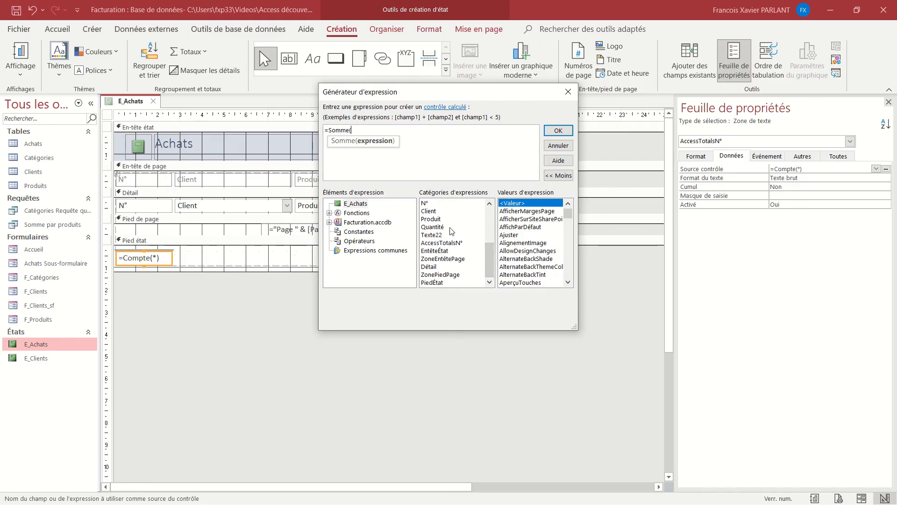
double_click(433, 226)
type(")")
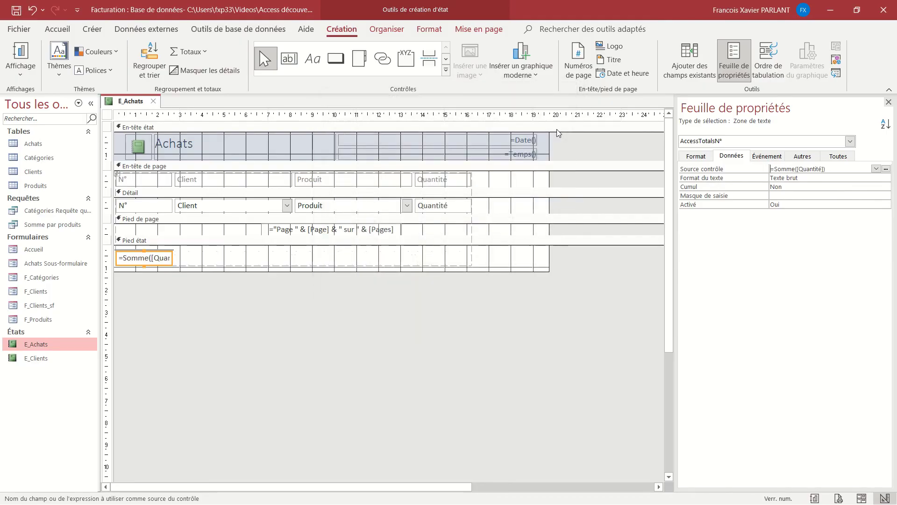
left_click(561, 131)
Close the E_Achats report with its design changes saved, and reopen it to view the quantity total
left_click(154, 101)
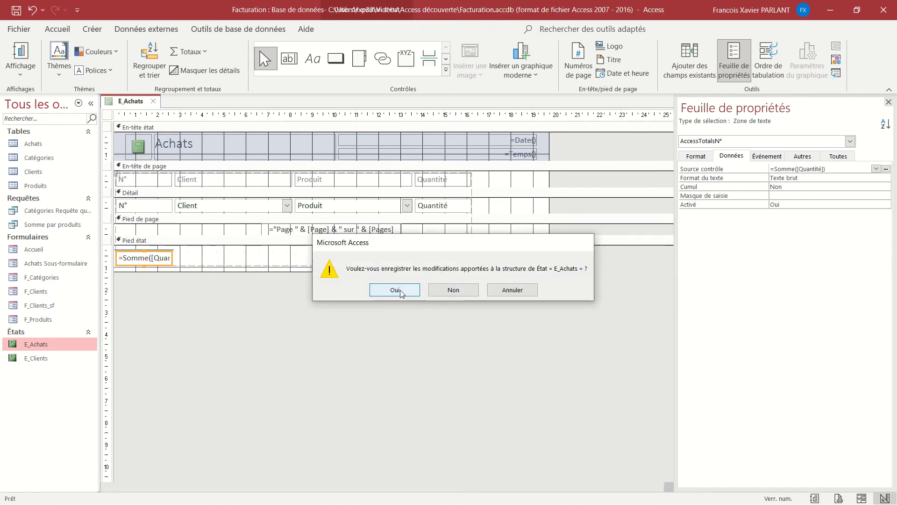
left_click(395, 290)
double_click(60, 344)
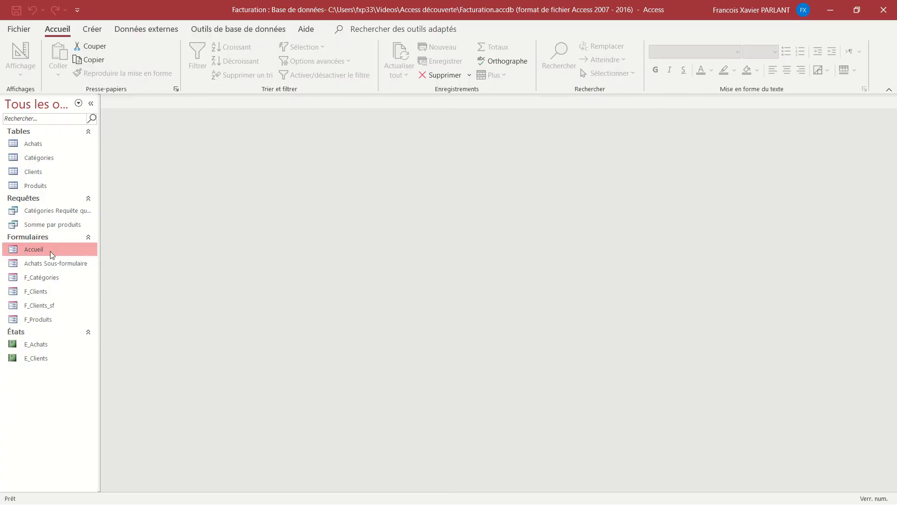
Open the Accueil form in design view
right_click(49, 251)
left_click(107, 294)
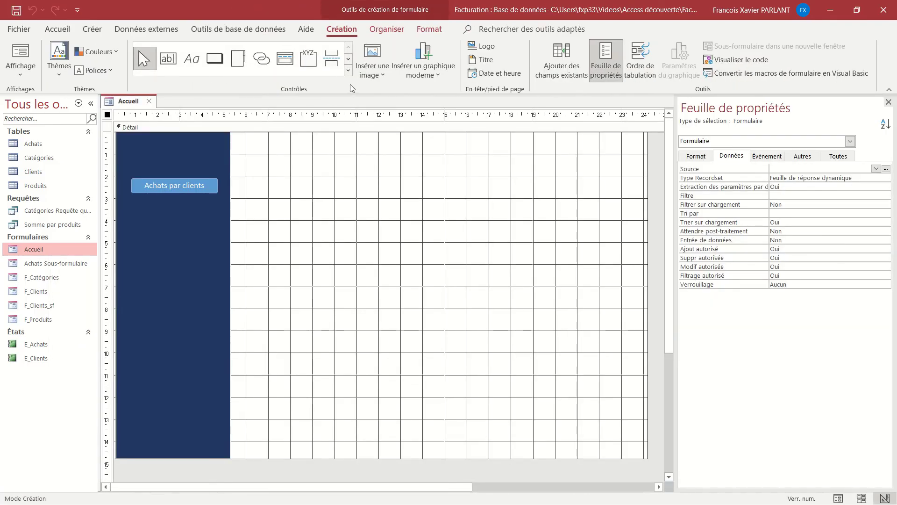
Draw a combo box beneath the Achats par clients button in the blue band and base its list on the Clients table
left_click(348, 70)
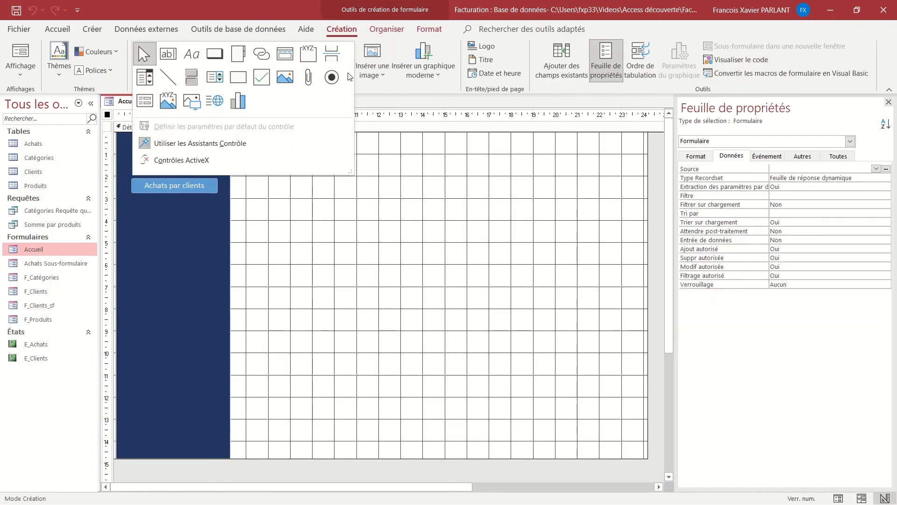
left_click(146, 78)
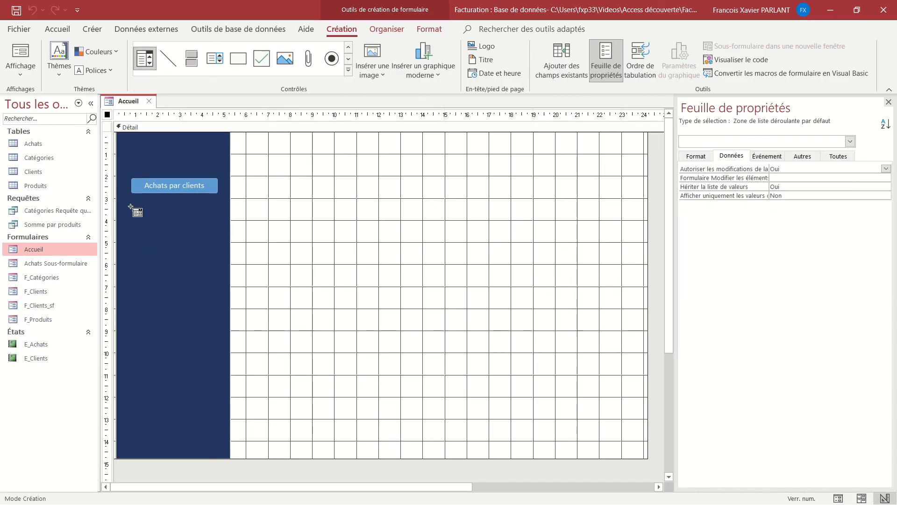
left_click_drag(135, 232, 210, 252)
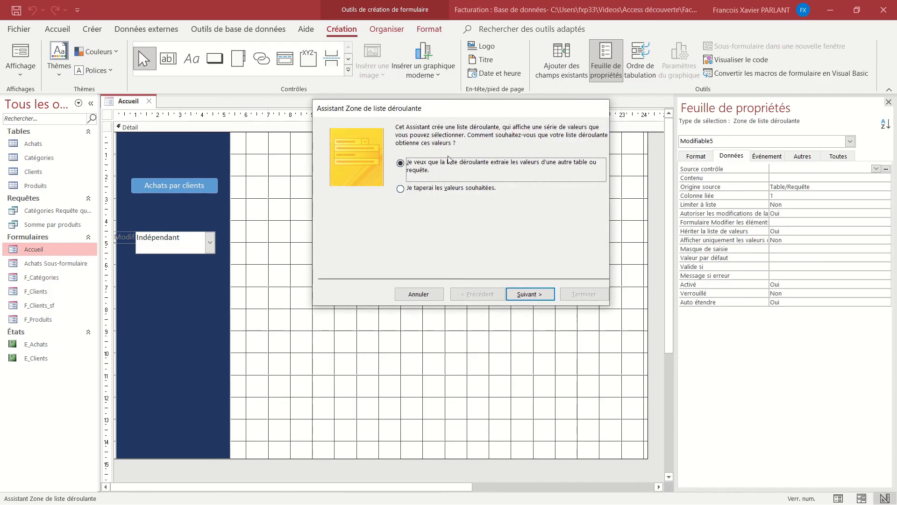
left_click(528, 294)
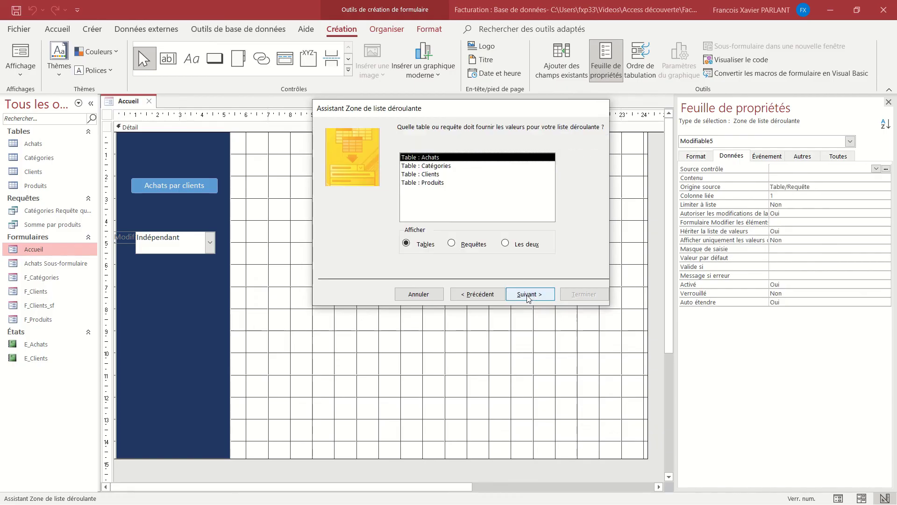
left_click(447, 176)
double_click(447, 177)
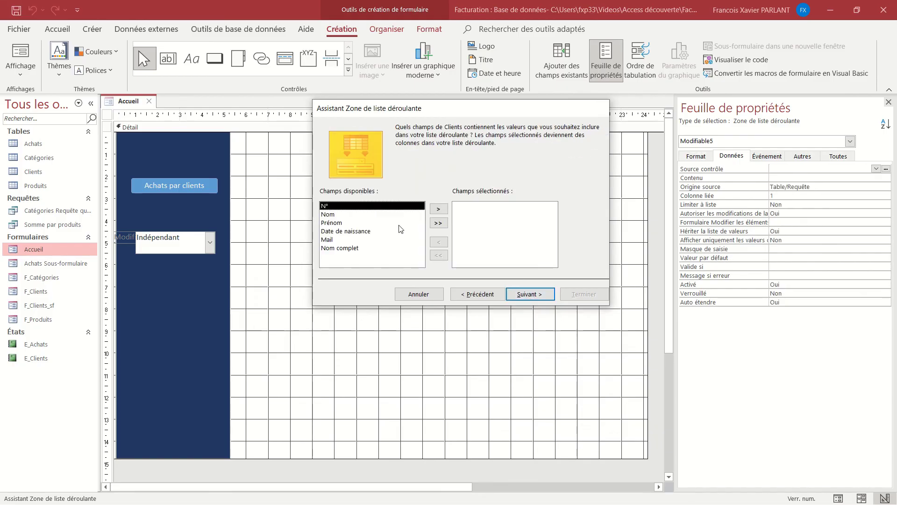
Include the Nom complet field in the combo box list and sort it by Nom complet in ascending order
left_click(378, 249)
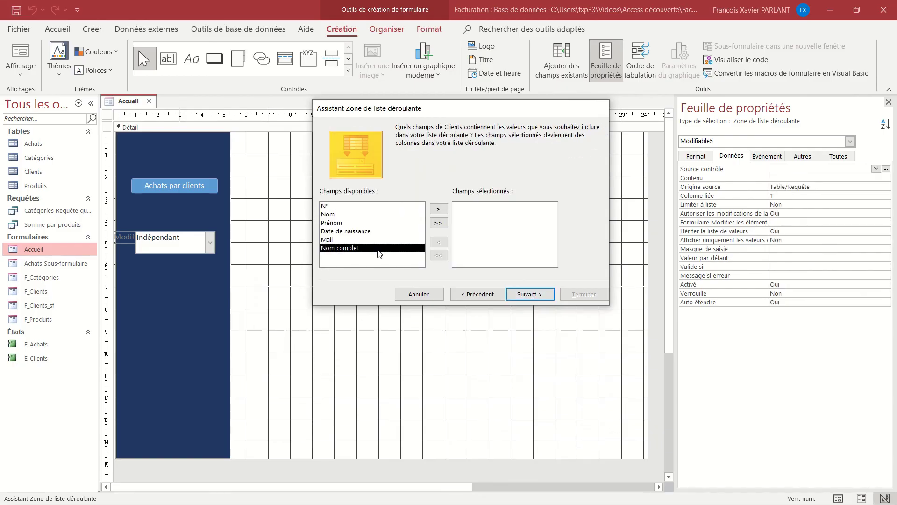
left_click(438, 209)
left_click(529, 292)
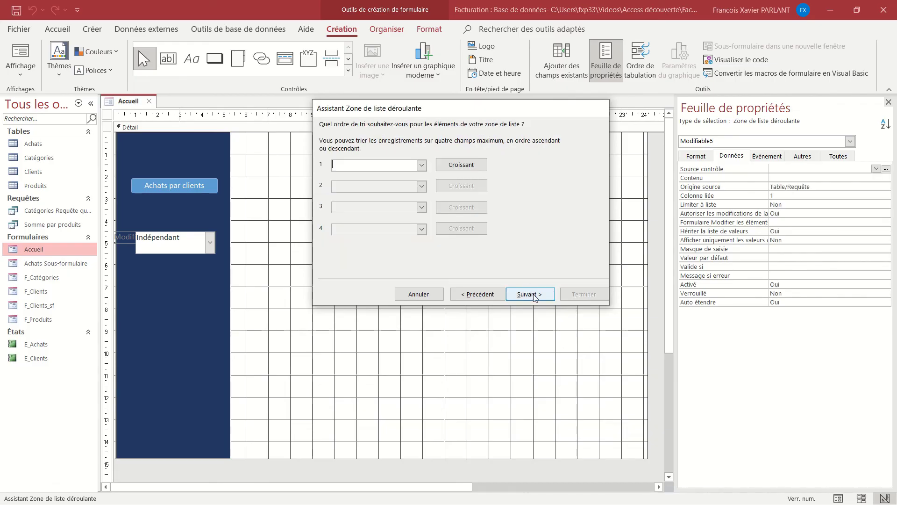
left_click(422, 166)
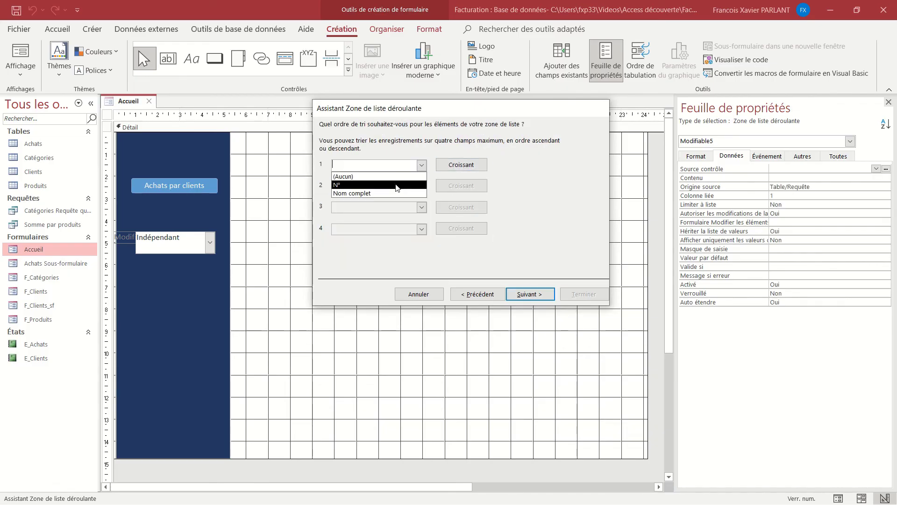
left_click(395, 196)
left_click(530, 293)
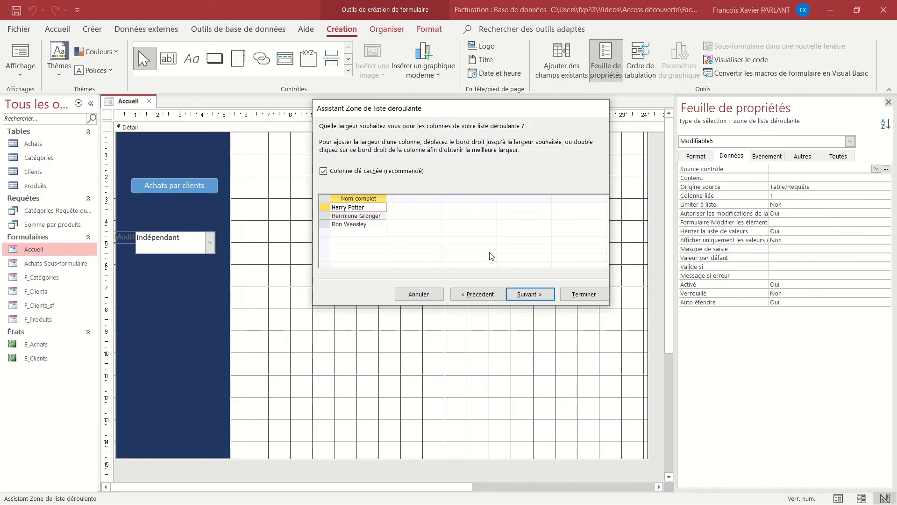
Accept the hidden key column, label the combo box Clients and finish the wizard
left_click(527, 294)
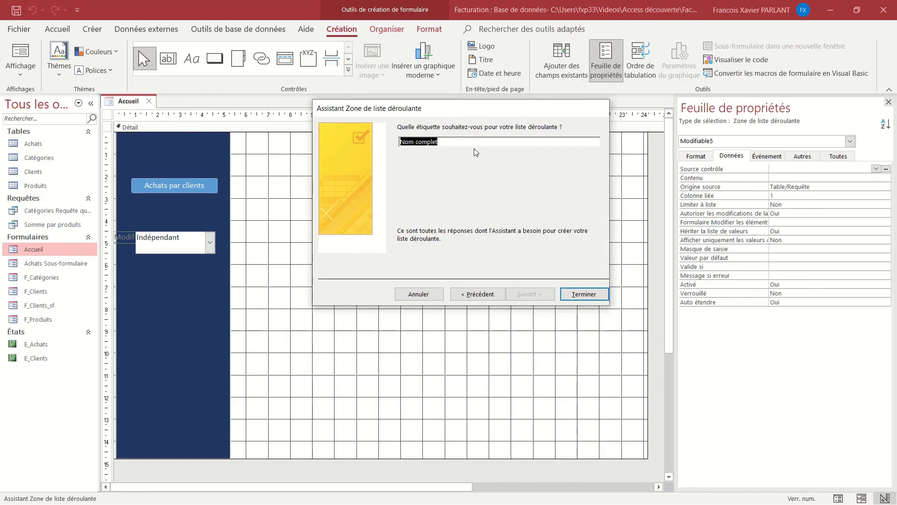
type("Clients")
left_click(584, 293)
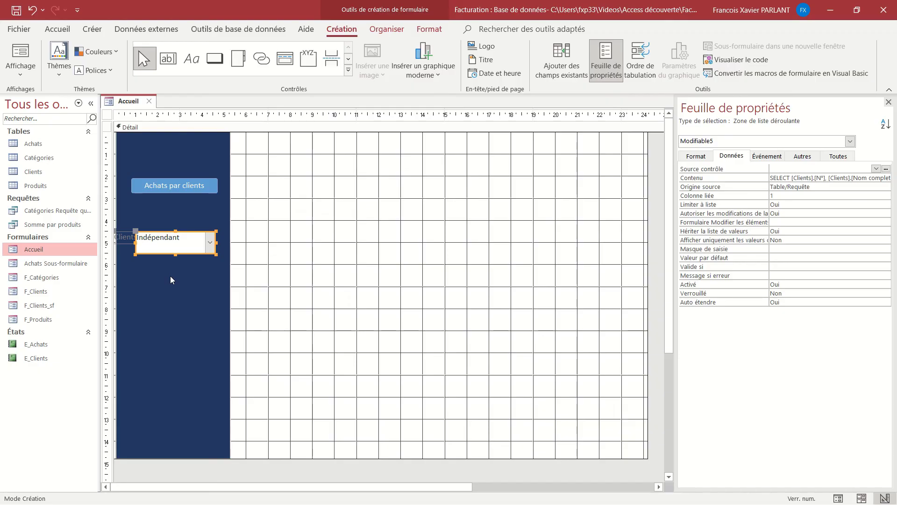
Place the Clients label above its combo box and give it a transparent outline and white text
left_click_drag(131, 236, 134, 220)
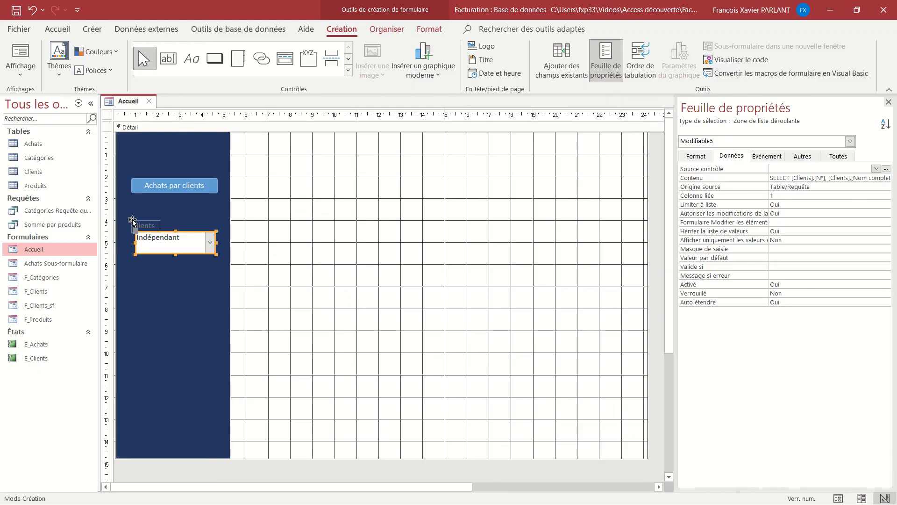
left_click(155, 226)
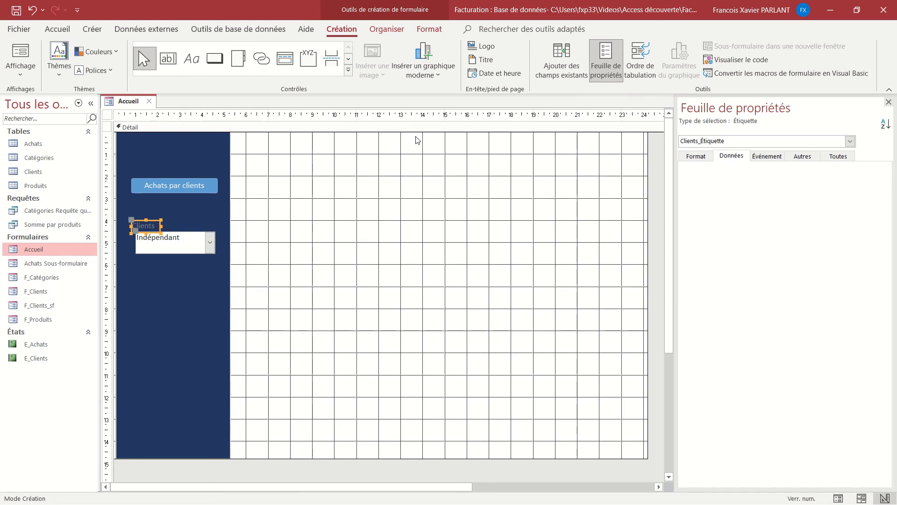
left_click(423, 32)
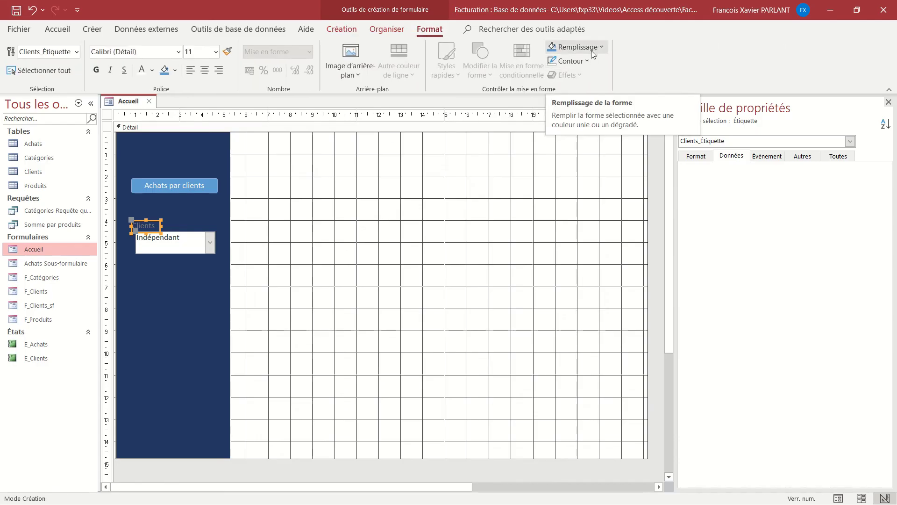
left_click(574, 61)
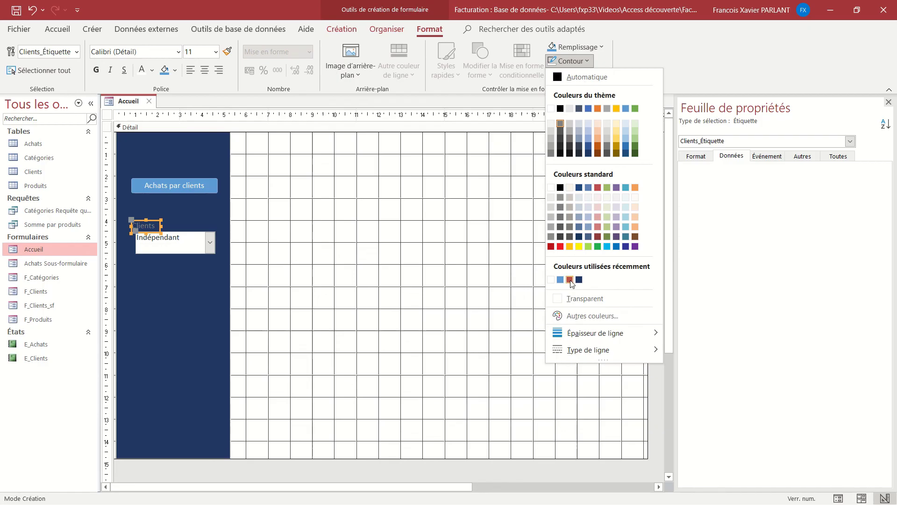
left_click(558, 298)
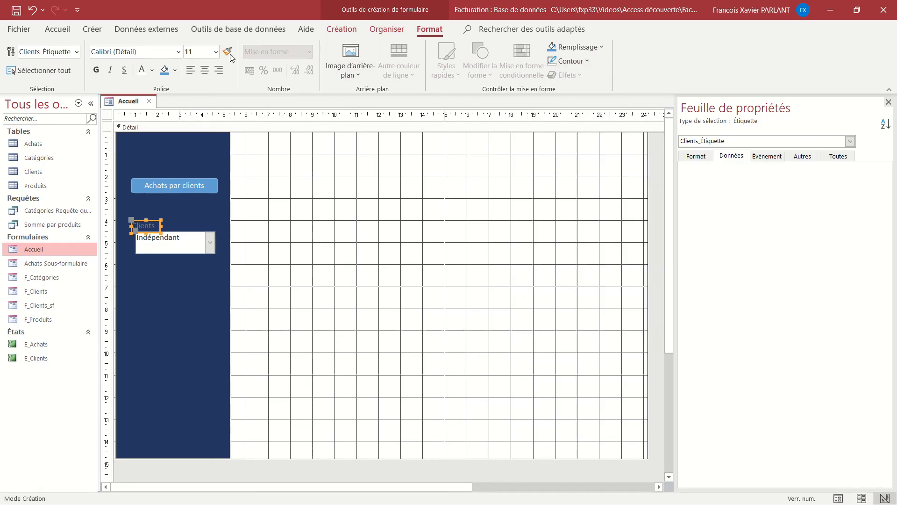
left_click(141, 70)
left_click(203, 310)
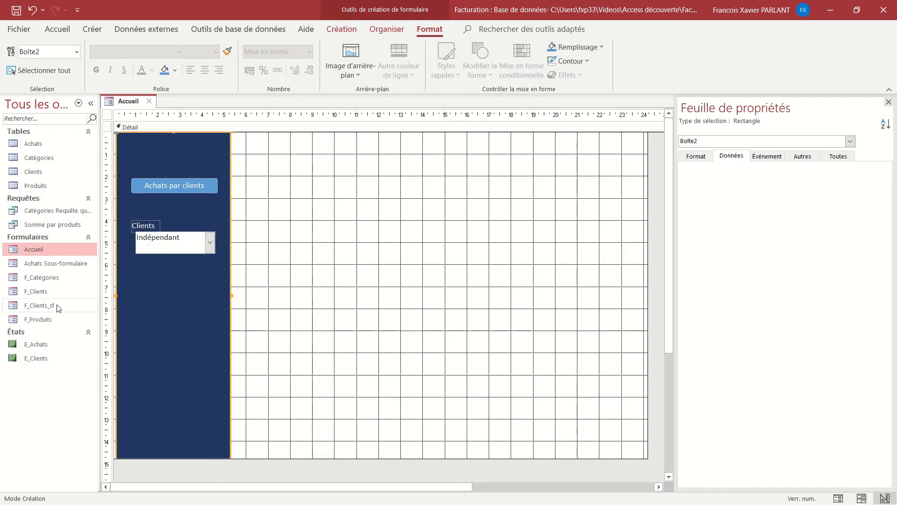
Open the macro builder for the Après MAJ event of the Clients combo box
left_click(190, 247)
left_click(289, 268)
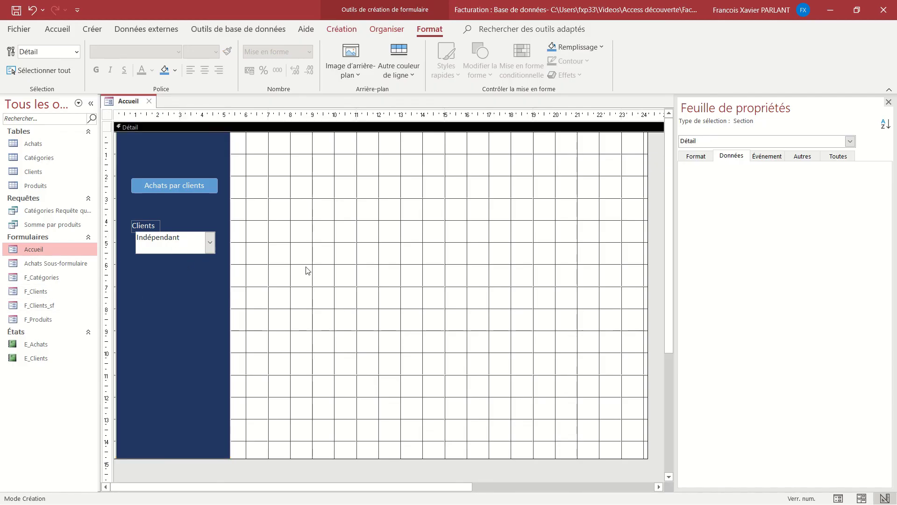
left_click(189, 252)
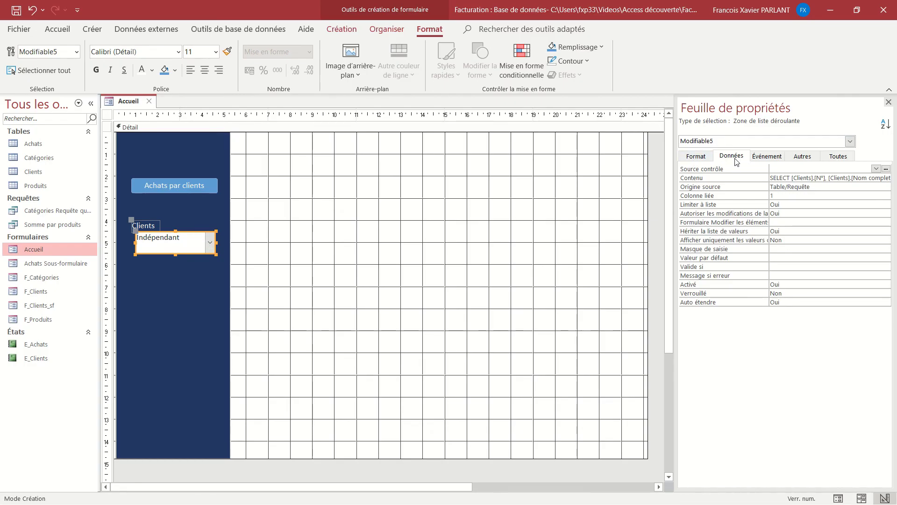
left_click(765, 160)
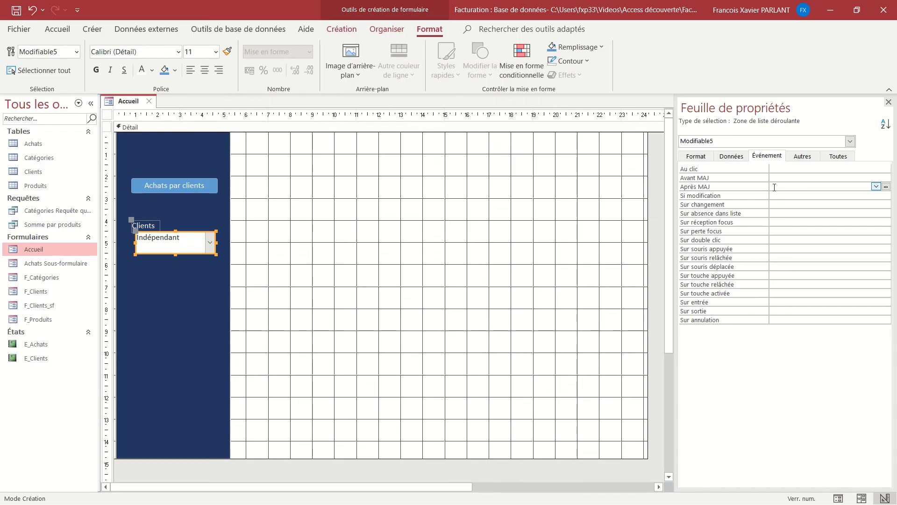
left_click(802, 188)
left_click(887, 187)
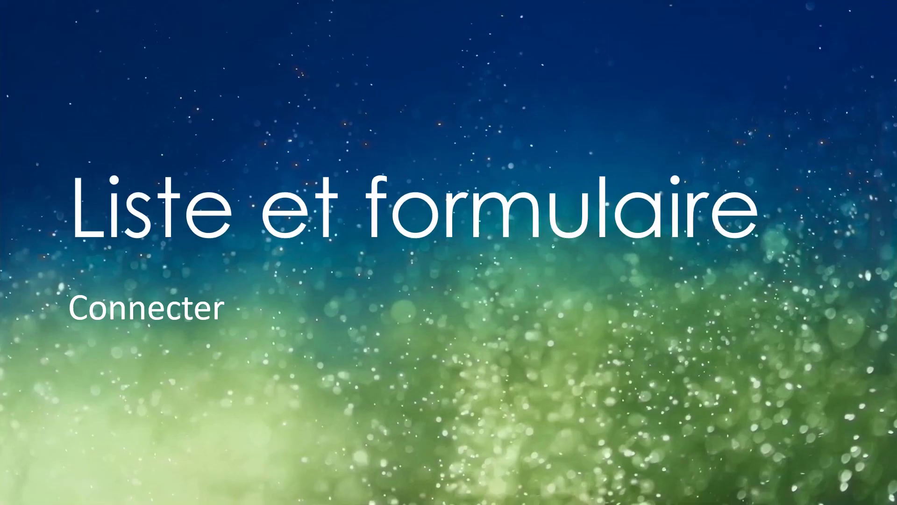
left_click(439, 266)
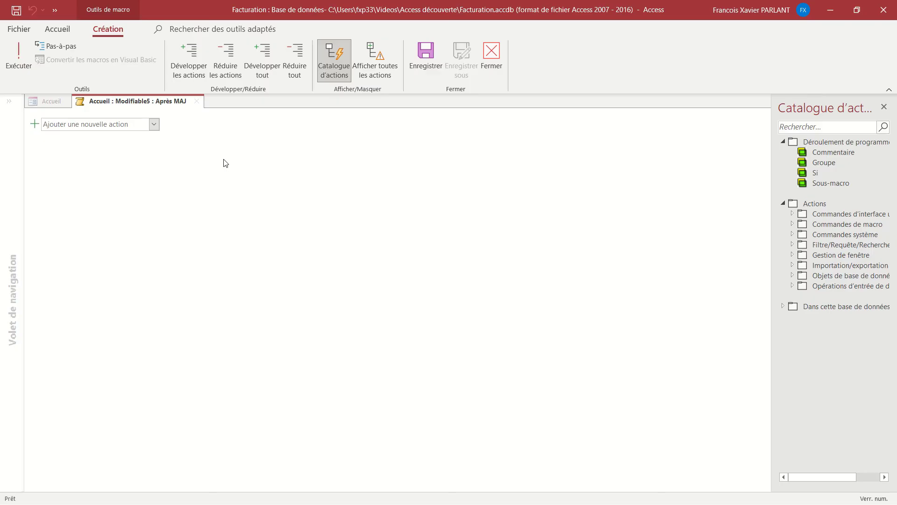
Add an OuvrirFormulaire action to the macro, with F_Clients as the form to open
left_click(154, 125)
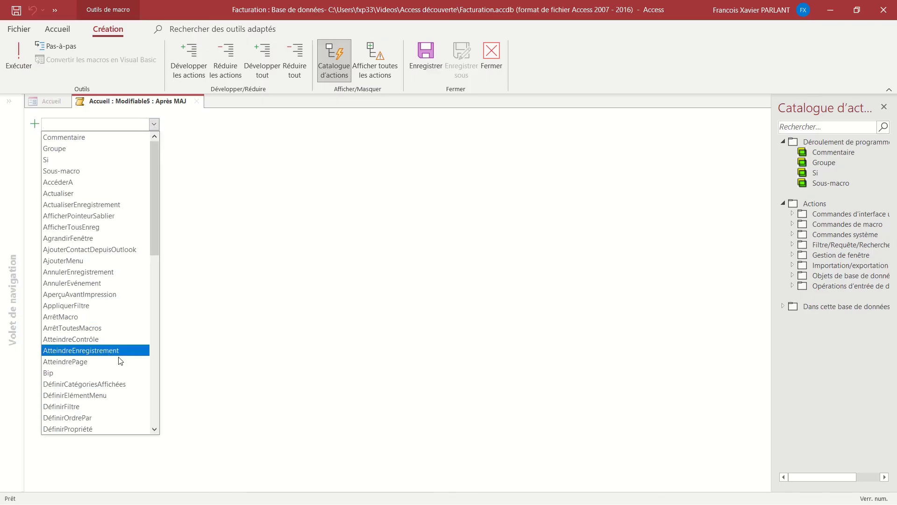
scroll(120, 361, "down", 10)
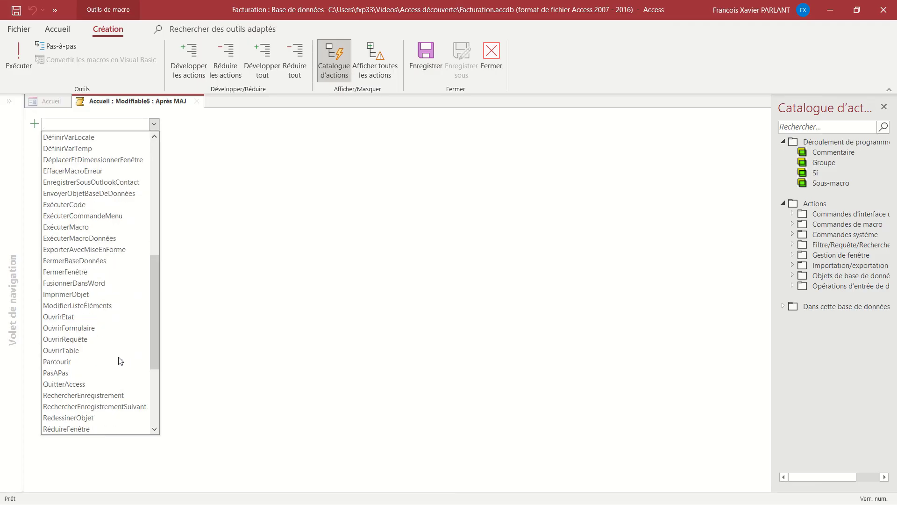
left_click(94, 329)
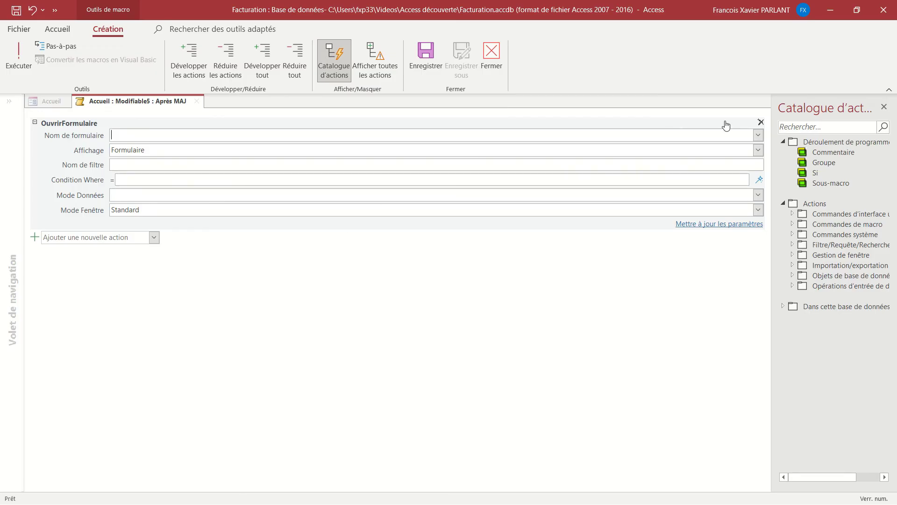
left_click(758, 136)
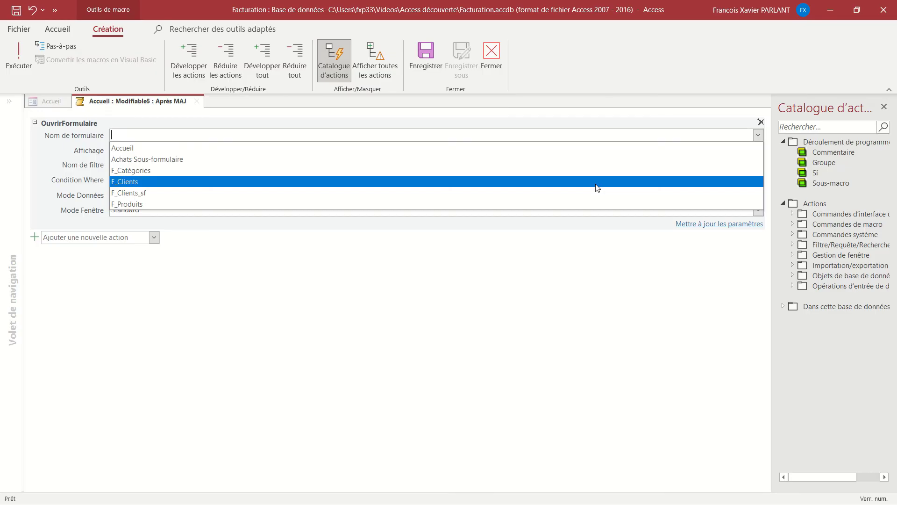
left_click(597, 187)
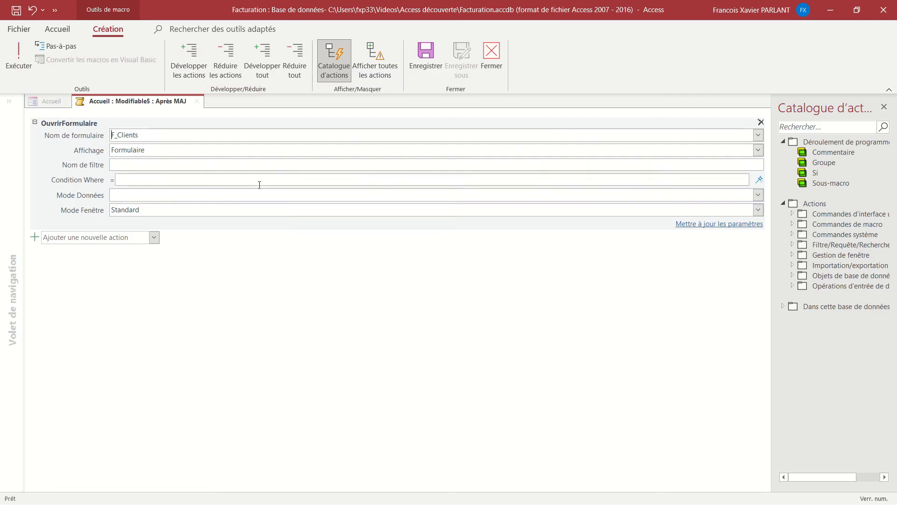
Start the action's Where condition in the expression builder with Formulaires![F_Clients]![N°] =
mouse_move(254, 181)
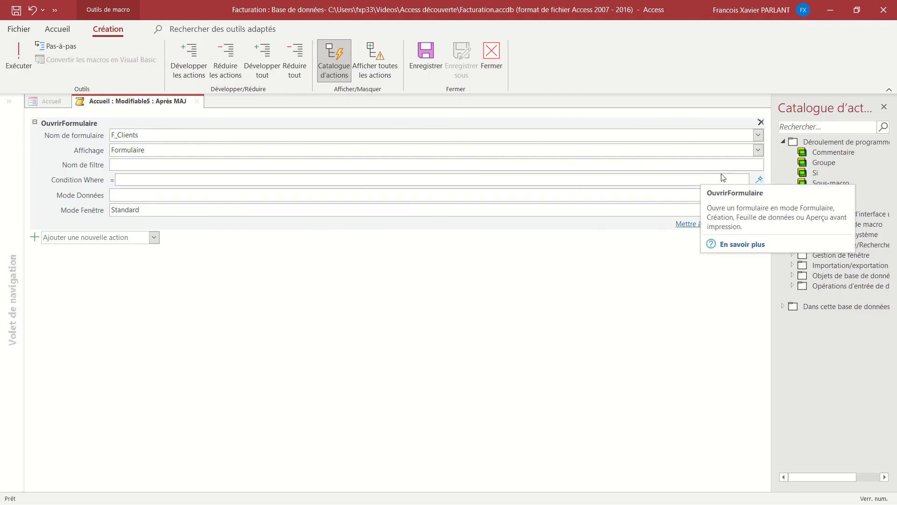
left_click(758, 181)
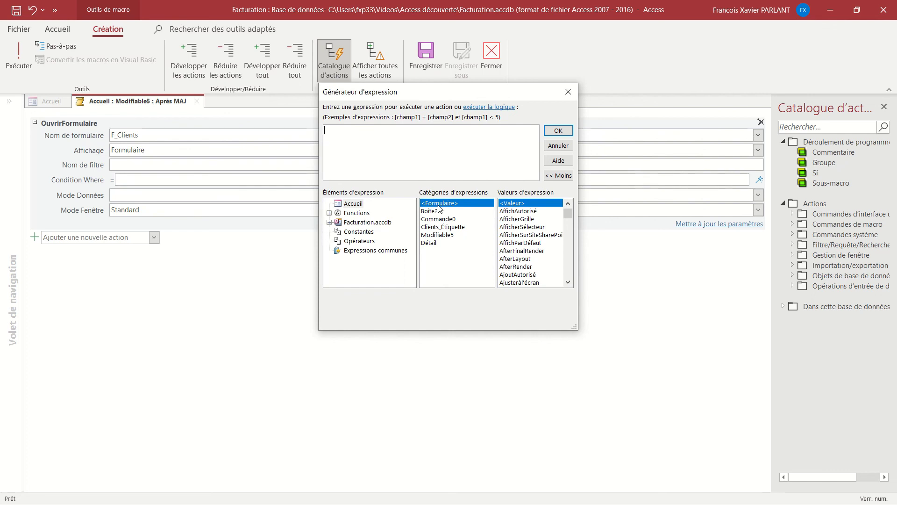
left_click(329, 223)
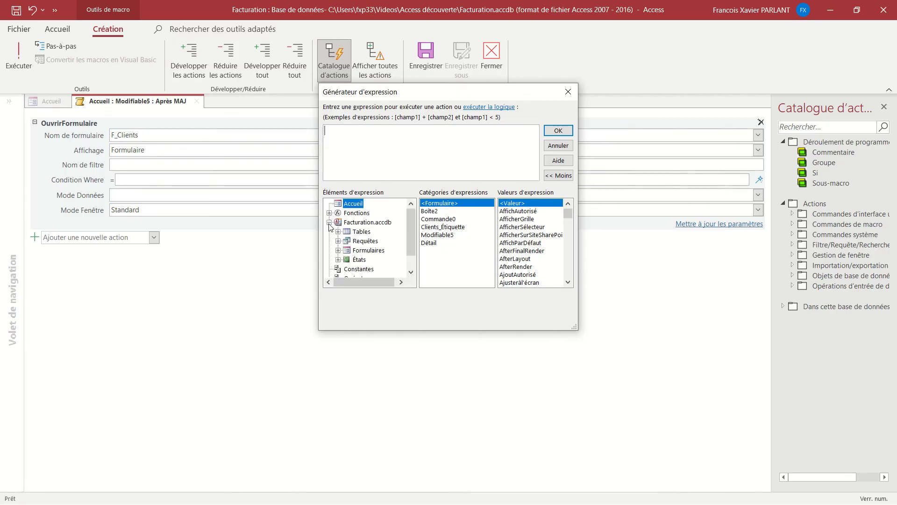
left_click(338, 250)
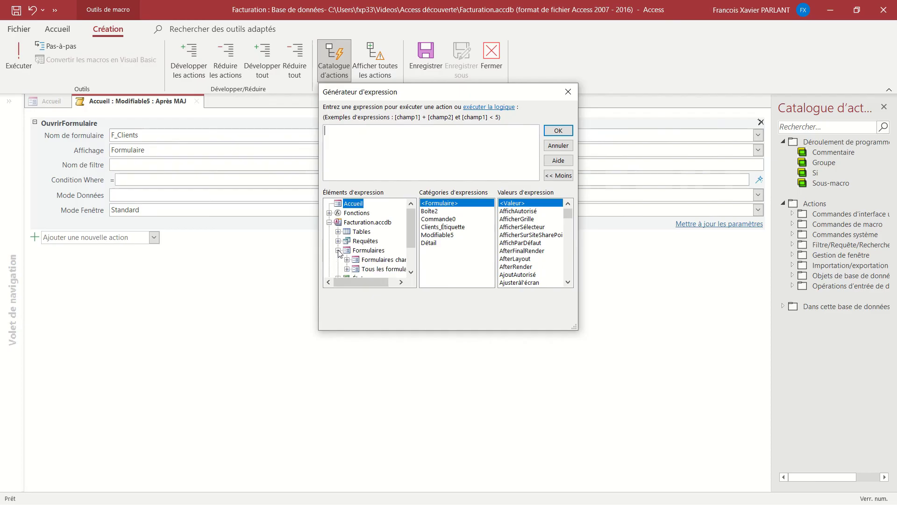
scroll(364, 254, "down", 1)
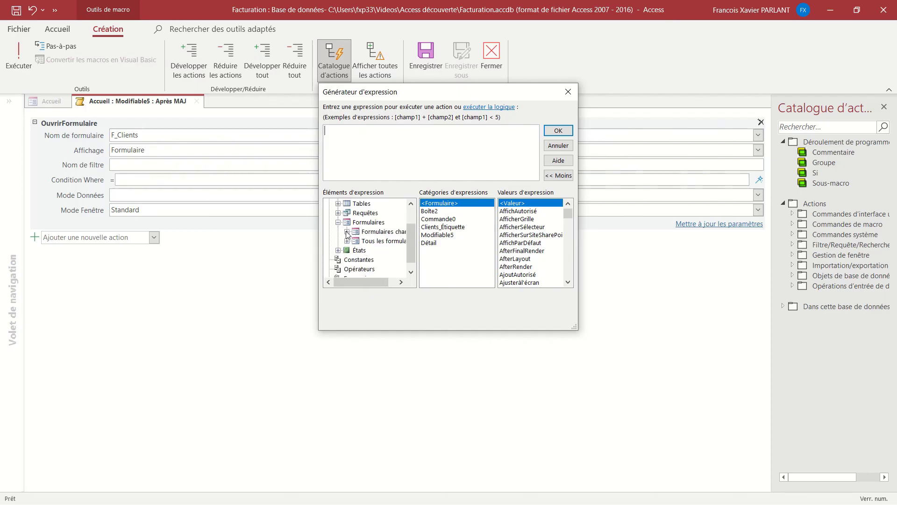
left_click(346, 232)
left_click(346, 250)
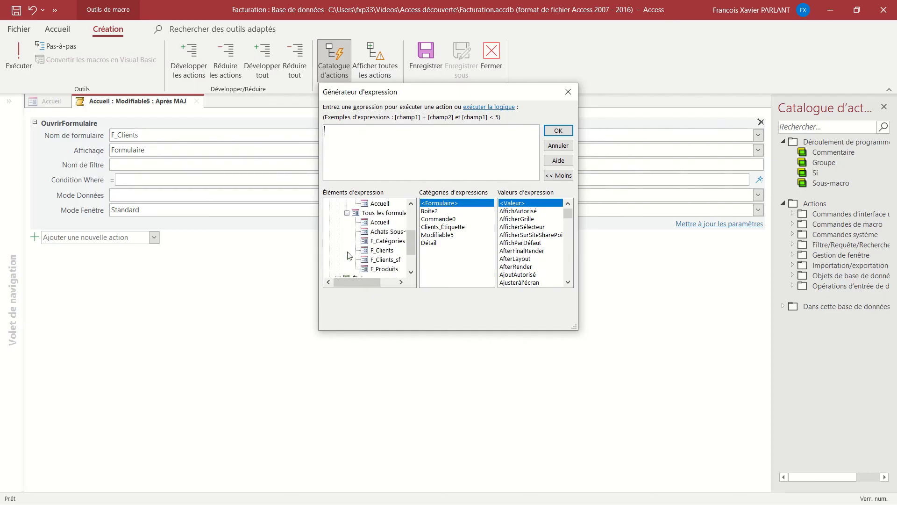
left_click(369, 253)
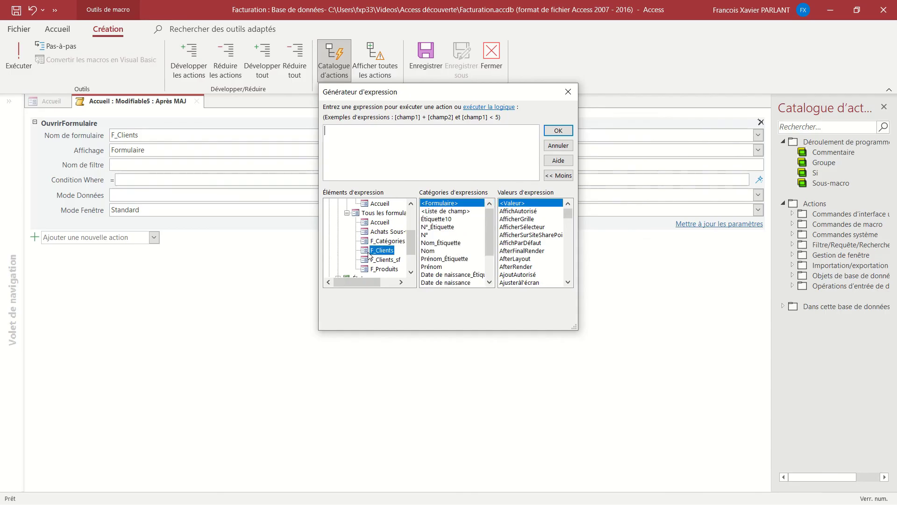
left_click(440, 235)
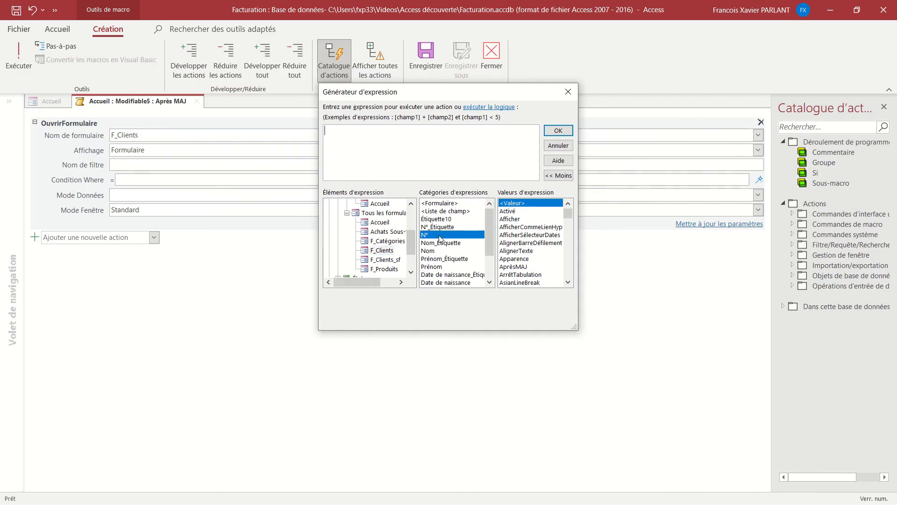
double_click(440, 235)
type("=")
Complete the Where condition with the Accueil form's [Modifiable5] control and set the window mode to Boîte de dialogue
left_click(370, 223)
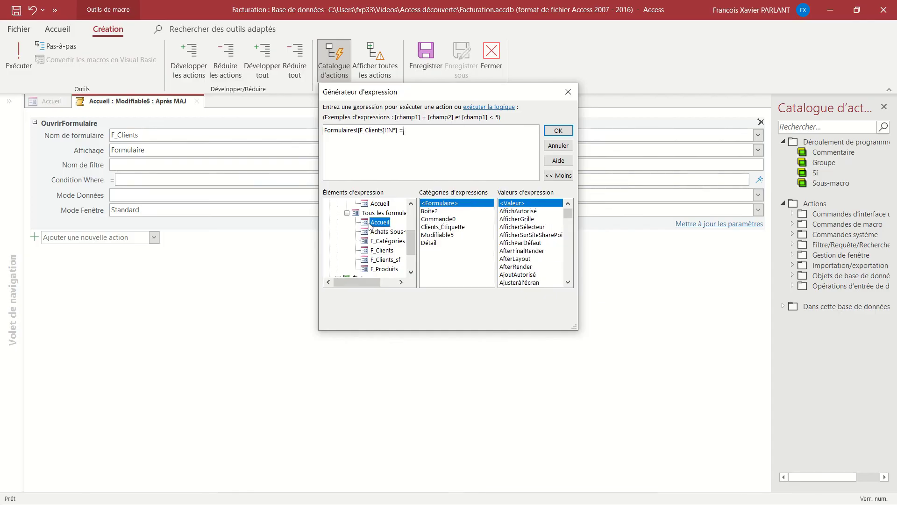
left_click(454, 236)
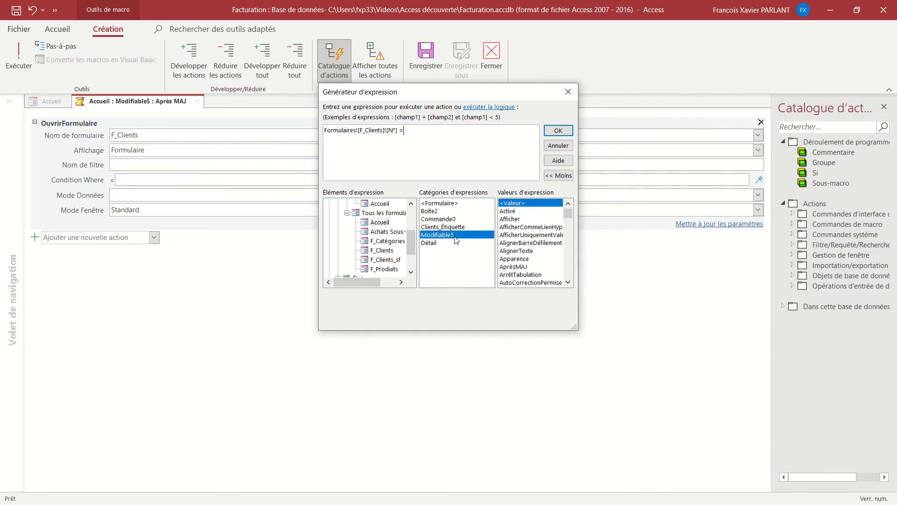
double_click(454, 237)
left_click(558, 130)
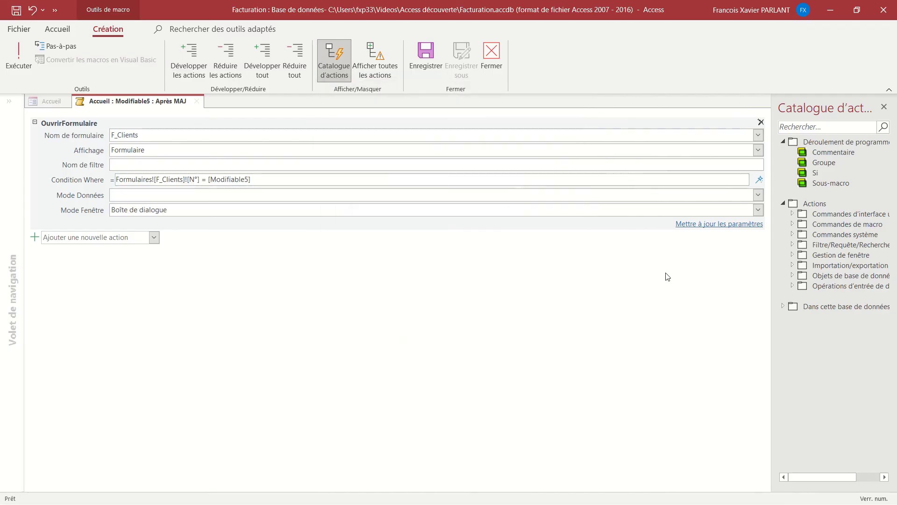
left_click(758, 210)
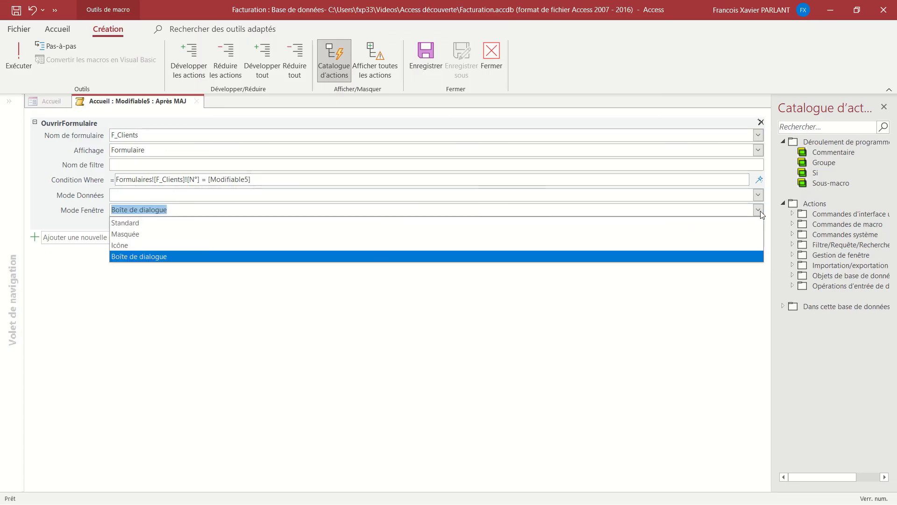
left_click(663, 260)
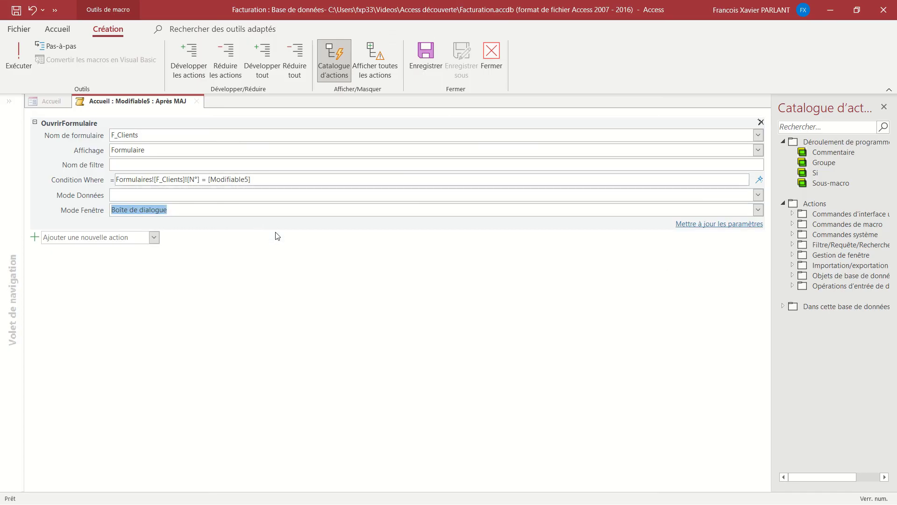